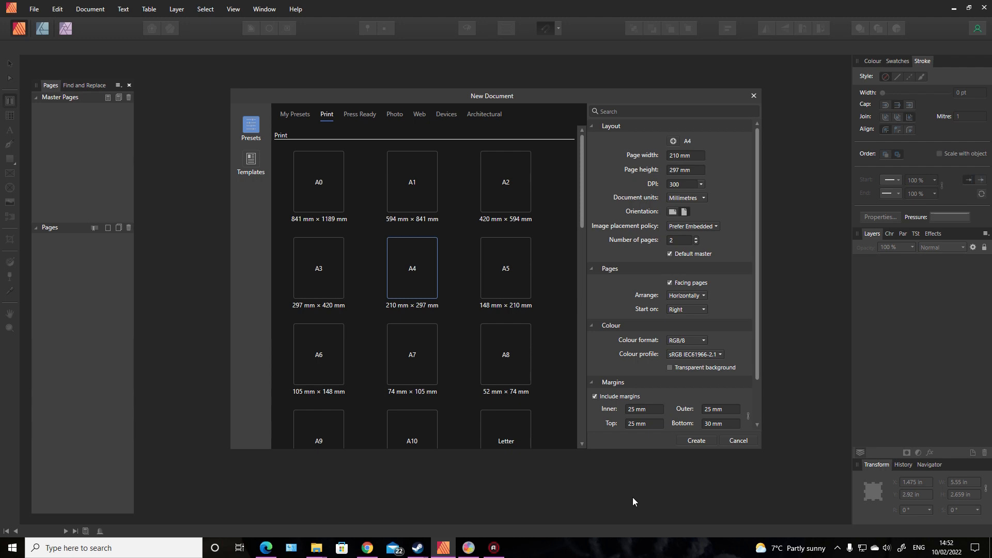
Set the new document's units to inches and its page size to 8.5 by 8.5 in.
{"action": "left_click", "coordinate": [703, 199]}
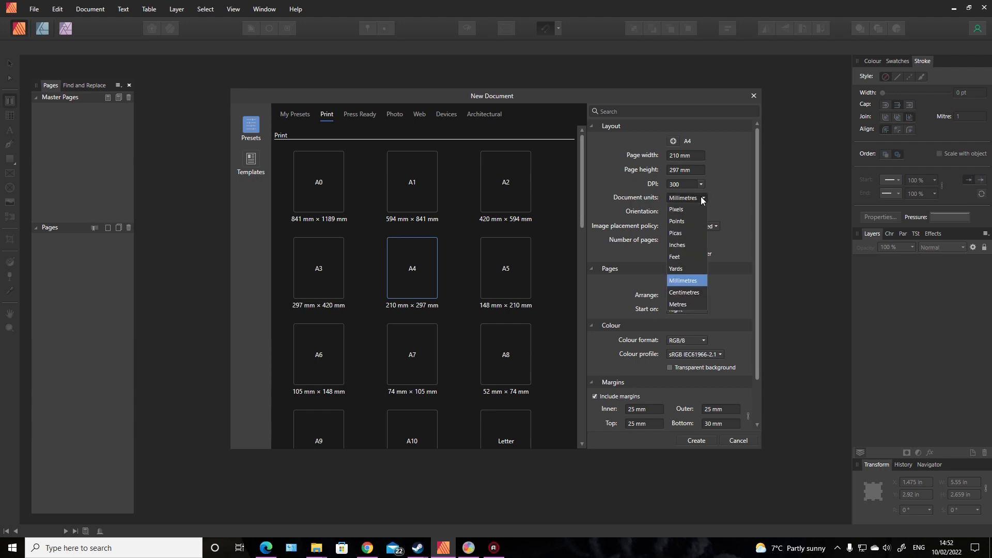
{"action": "left_click", "coordinate": [686, 245]}
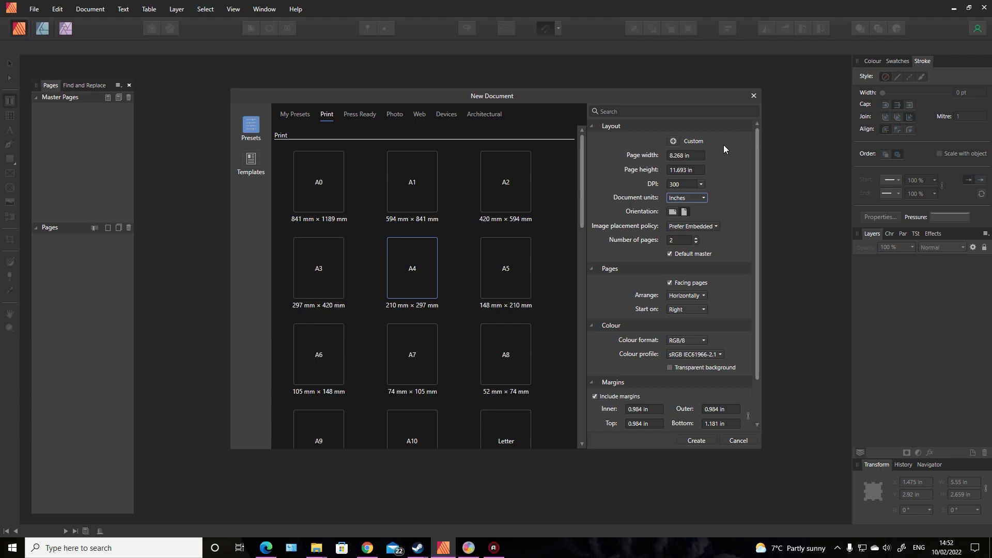
{"action": "left_click", "coordinate": [698, 157]}
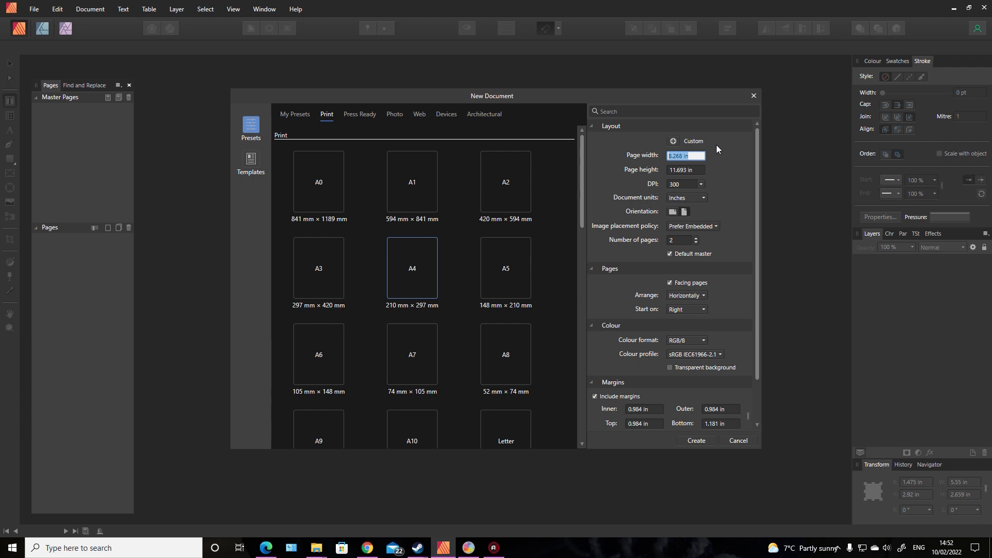
{"action": "type", "text": "8.5"}
{"action": "key", "text": "Tab"}
{"action": "type", "text": "8.5"}
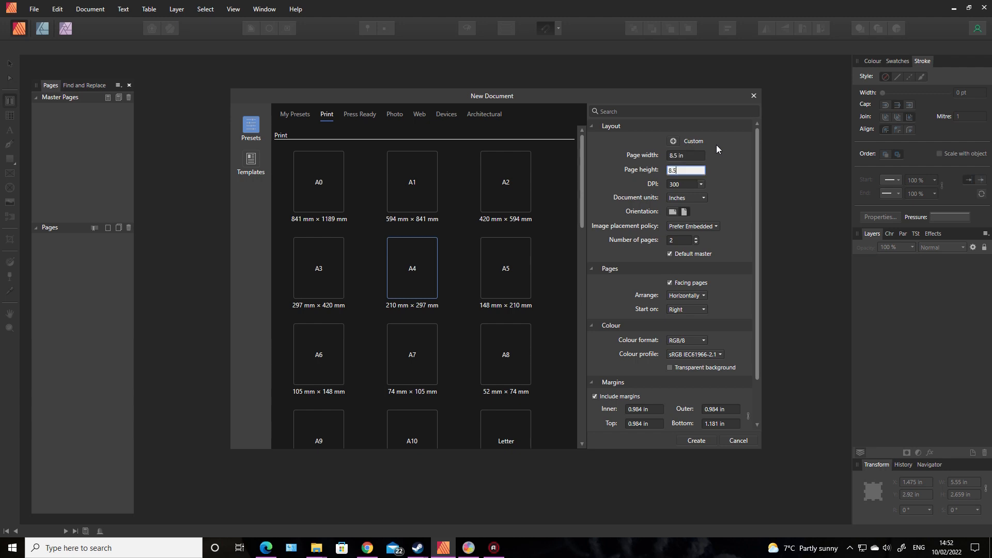
{"action": "key", "text": "Tab"}
Set the new document's colour format to CMYK/8.
{"action": "scroll", "coordinate": [732, 269], "scroll_direction": "down", "scroll_amount": 1}
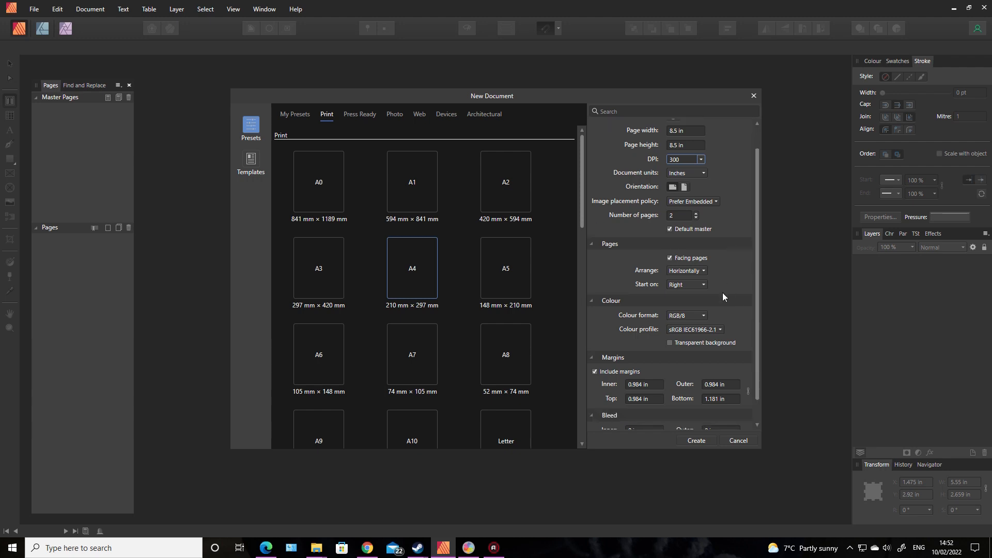
{"action": "left_click", "coordinate": [704, 319]}
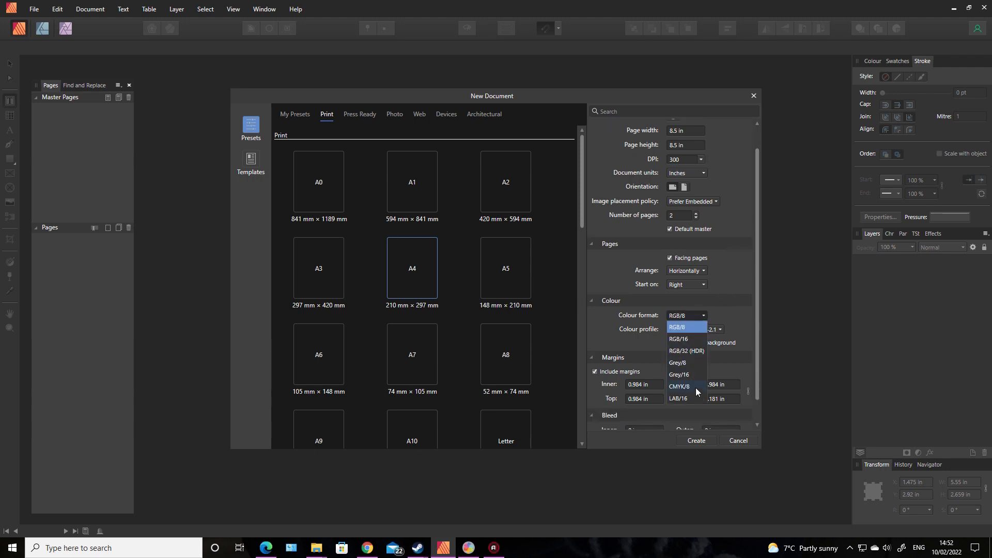
{"action": "left_click", "coordinate": [698, 387]}
Set the page margins to 0.325 in inner and 0.25 in outer, top and bottom.
{"action": "scroll", "coordinate": [755, 233], "scroll_direction": "down", "scroll_amount": 1}
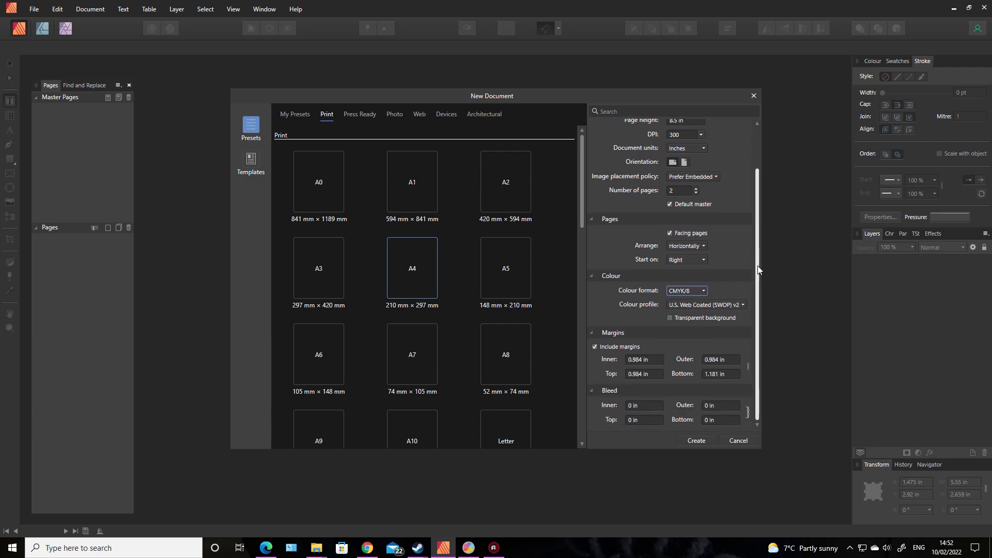
{"action": "left_click", "coordinate": [645, 357]}
{"action": "type", "text": "0.325"}
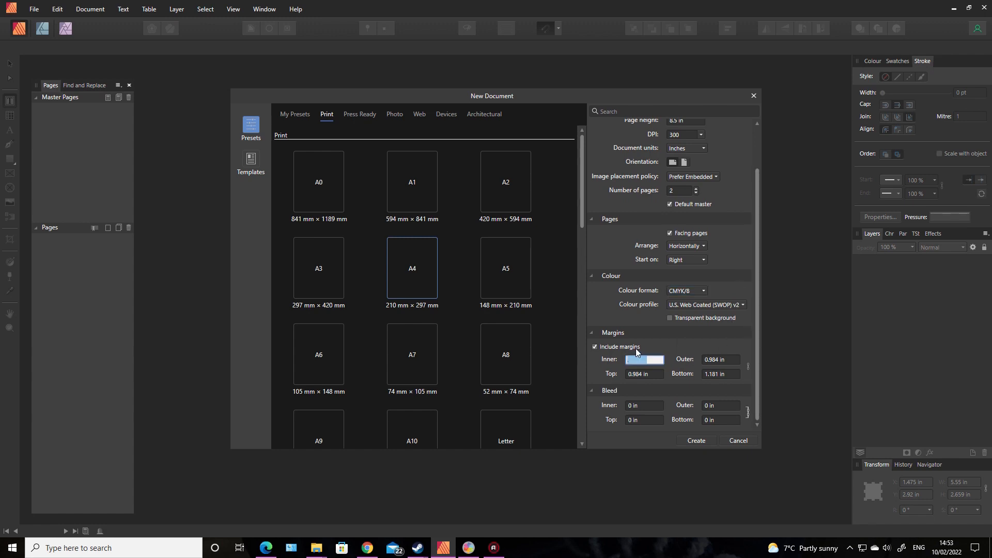
{"action": "key", "text": "Tab"}
{"action": "type", "text": ".25"}
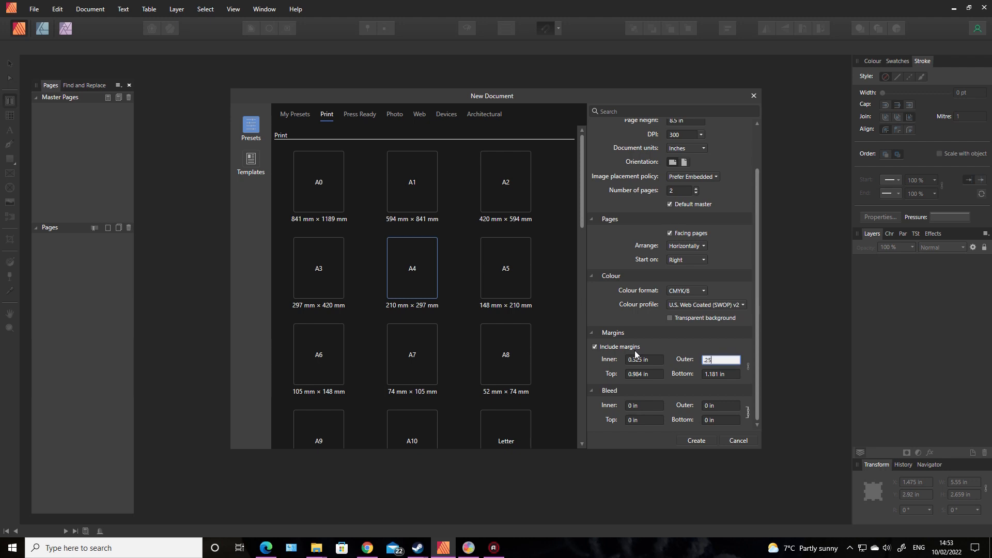
{"action": "key", "text": "Tab"}
{"action": "type", "text": ".25"}
{"action": "key", "text": "Tab"}
{"action": "type", "text": ".25"}
{"action": "key", "text": "Tab"}
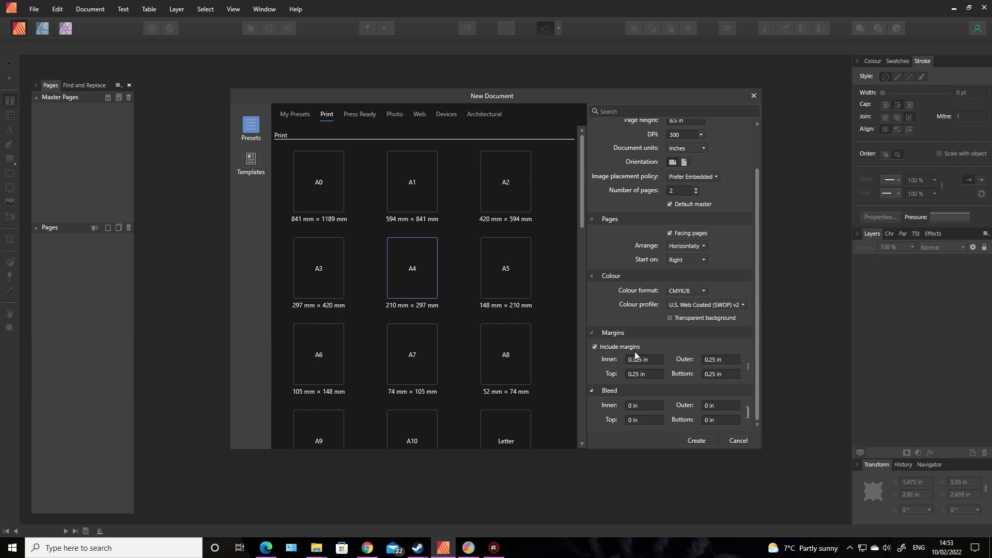
Set the bleed to 0.125 in outer, top and bottom with 0 in inner, and create the document.
{"action": "left_click", "coordinate": [642, 402]}
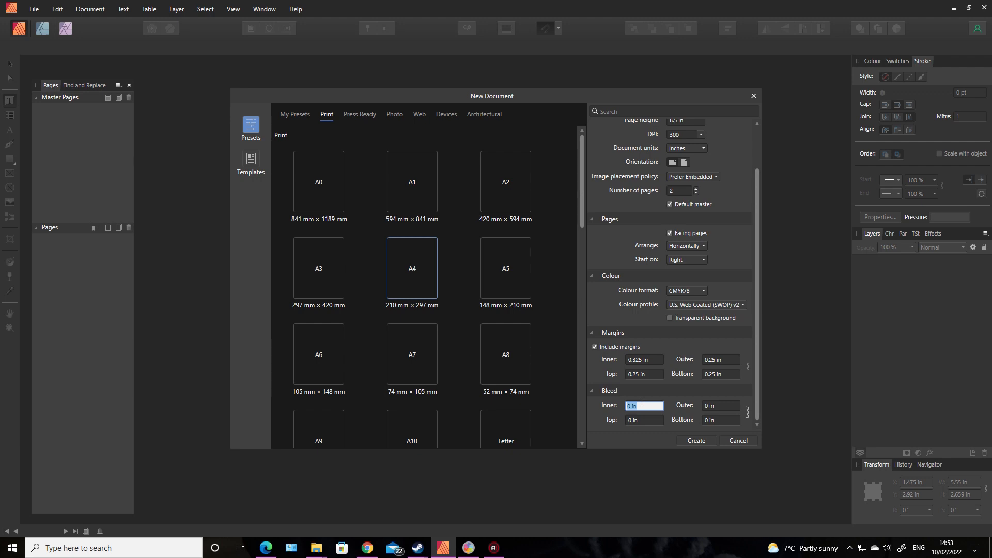
{"action": "type", "text": ".125"}
{"action": "key", "text": "Tab"}
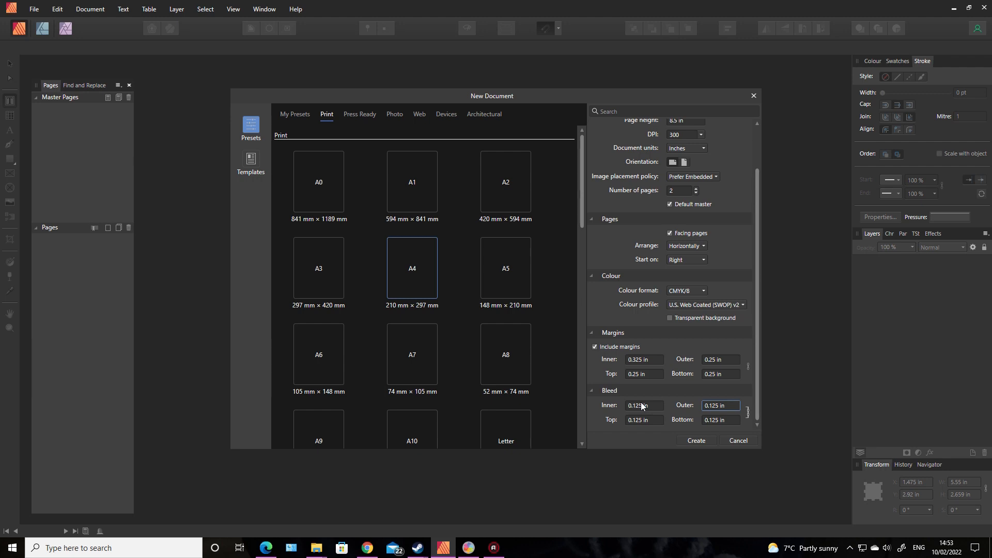
{"action": "left_click", "coordinate": [642, 406]}
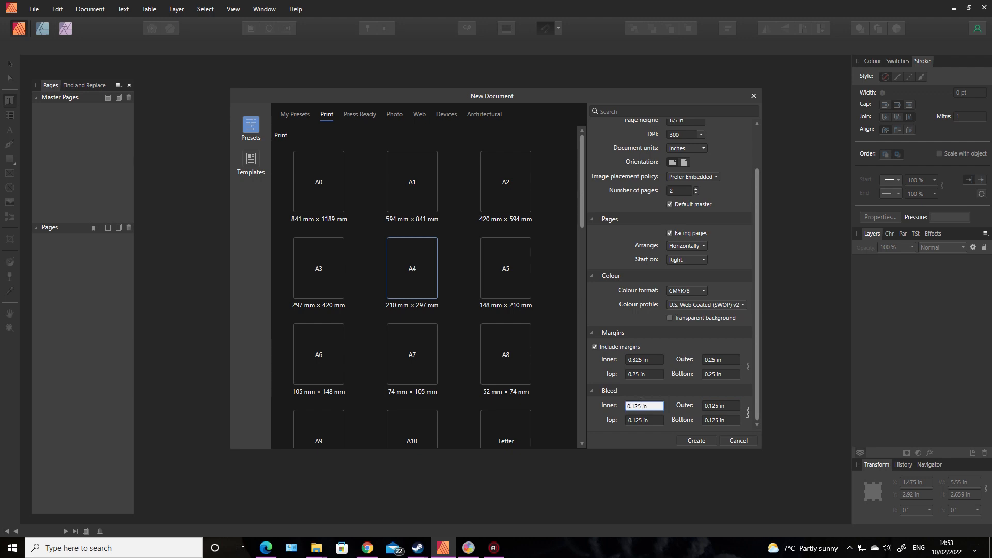
{"action": "left_click", "coordinate": [747, 413]}
{"action": "left_click", "coordinate": [653, 405]}
{"action": "type", "text": "0"}
{"action": "left_click", "coordinate": [695, 440]}
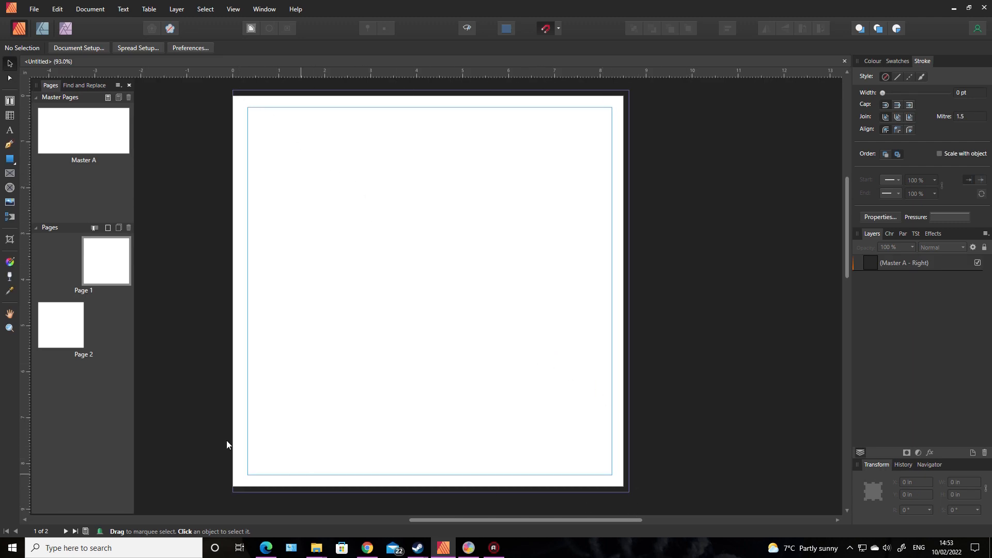
On Master A, draw a rectangular picture frame of 8.625 by 8.75 in covering the right-hand page out to the bleed.
{"action": "double_click", "coordinate": [77, 147]}
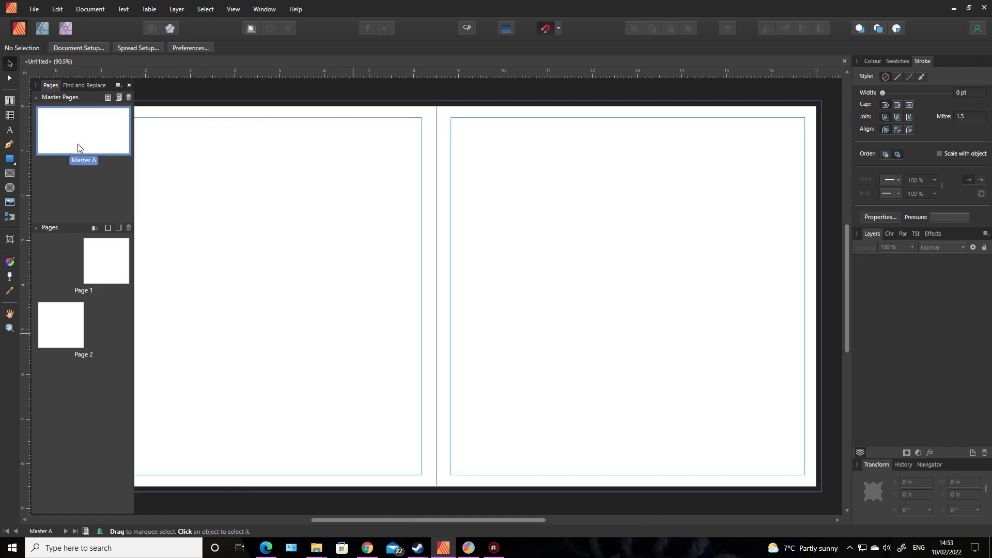
{"action": "left_click_drag", "start_coordinate": [421, 520], "coordinate": [397, 523]}
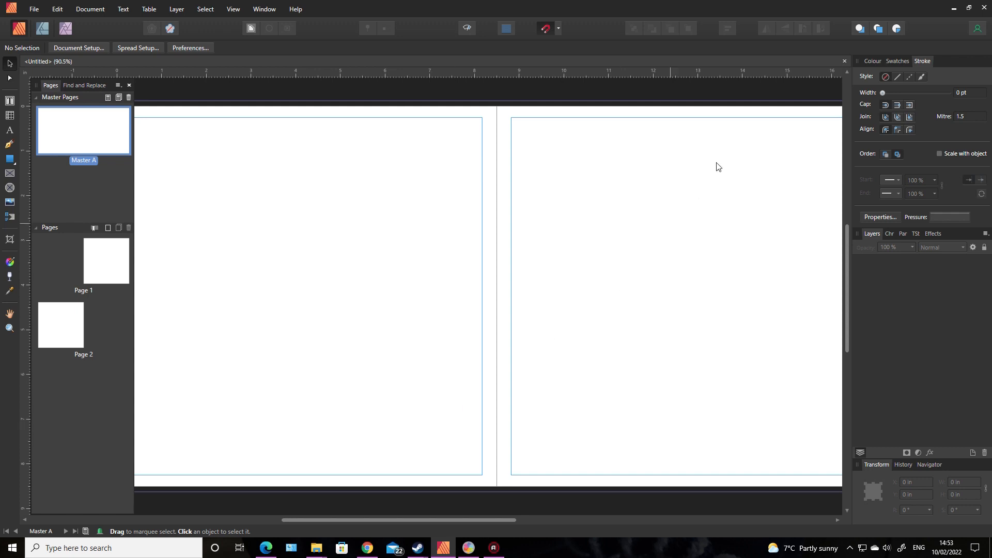
{"action": "left_click", "coordinate": [873, 61]}
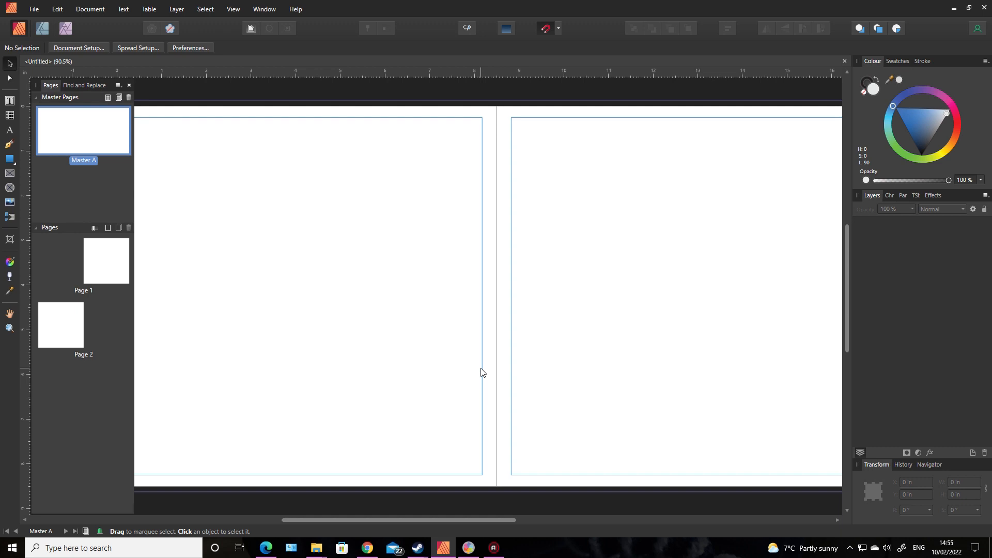
{"action": "left_click_drag", "start_coordinate": [466, 520], "coordinate": [504, 516]}
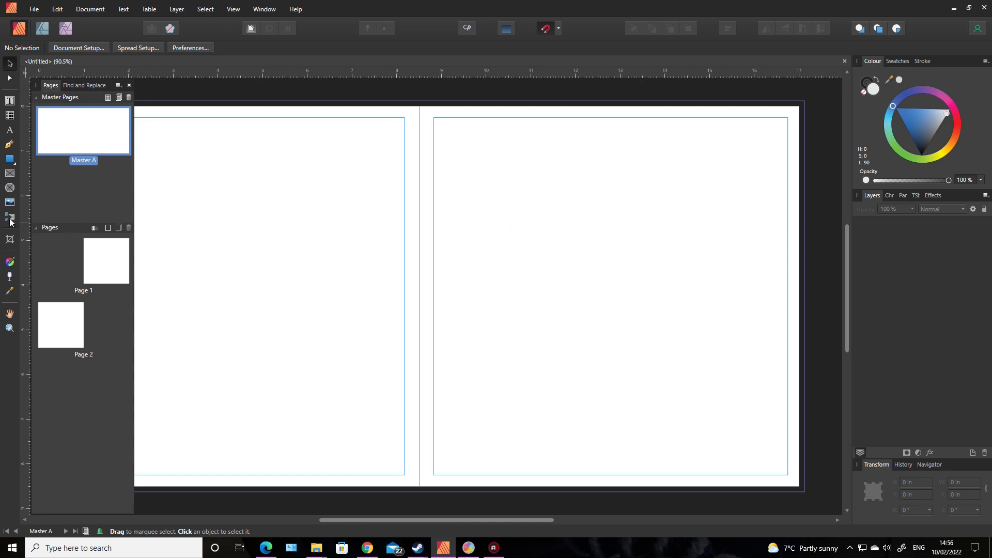
{"action": "left_click", "coordinate": [12, 177]}
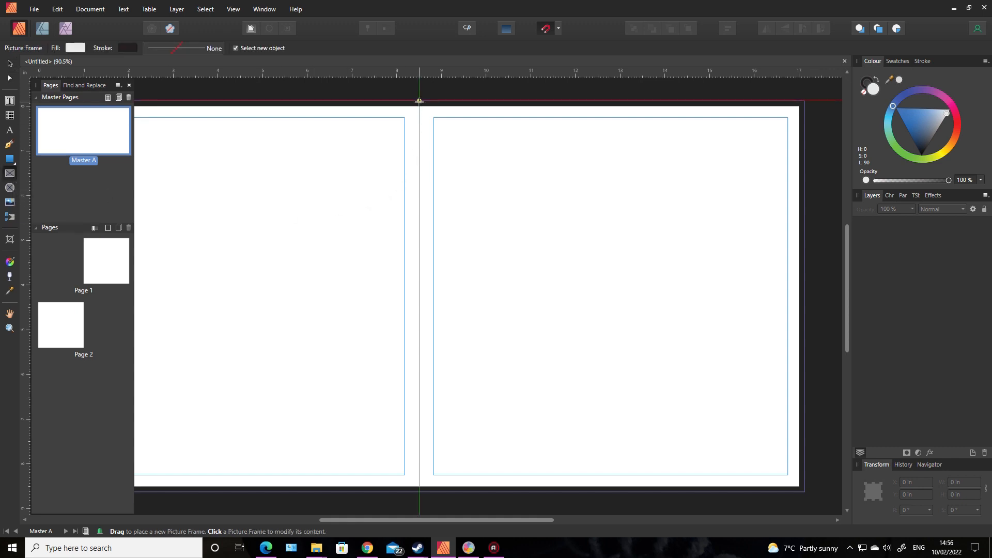
{"action": "left_click_drag", "start_coordinate": [419, 101], "coordinate": [804, 492]}
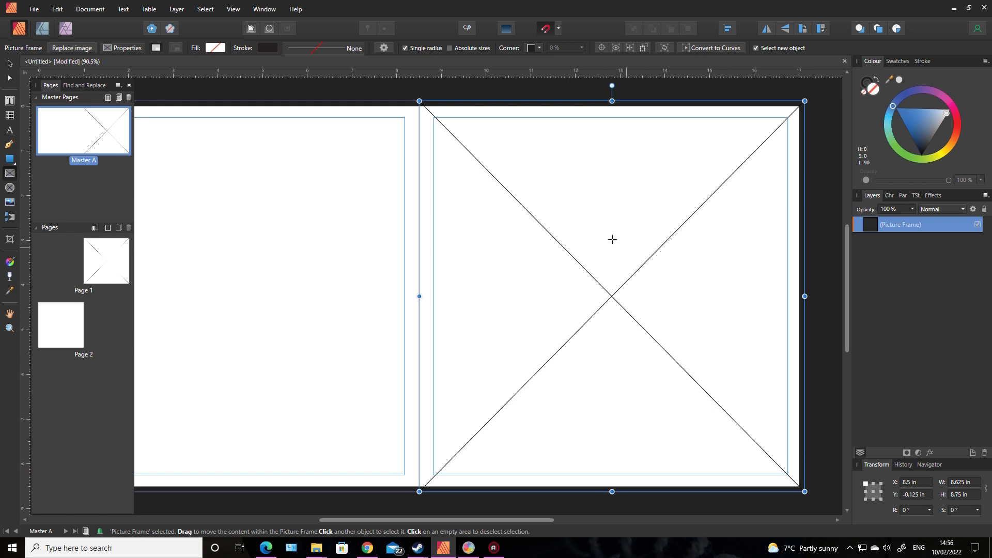
Draw a text frame about 5.27 by 3.23 in over the middle of the picture frame and centre its text.
{"action": "left_click", "coordinate": [9, 102]}
{"action": "left_click_drag", "start_coordinate": [494, 239], "coordinate": [730, 383]}
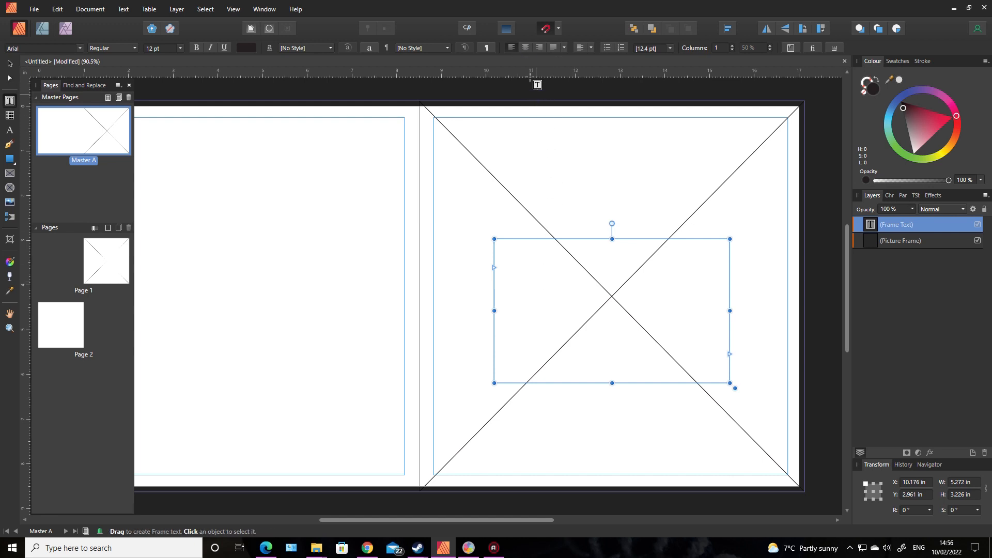
{"action": "left_click", "coordinate": [525, 48]}
Set the text frame's font to Balloon Craft at 50 pt.
{"action": "left_click", "coordinate": [57, 49]}
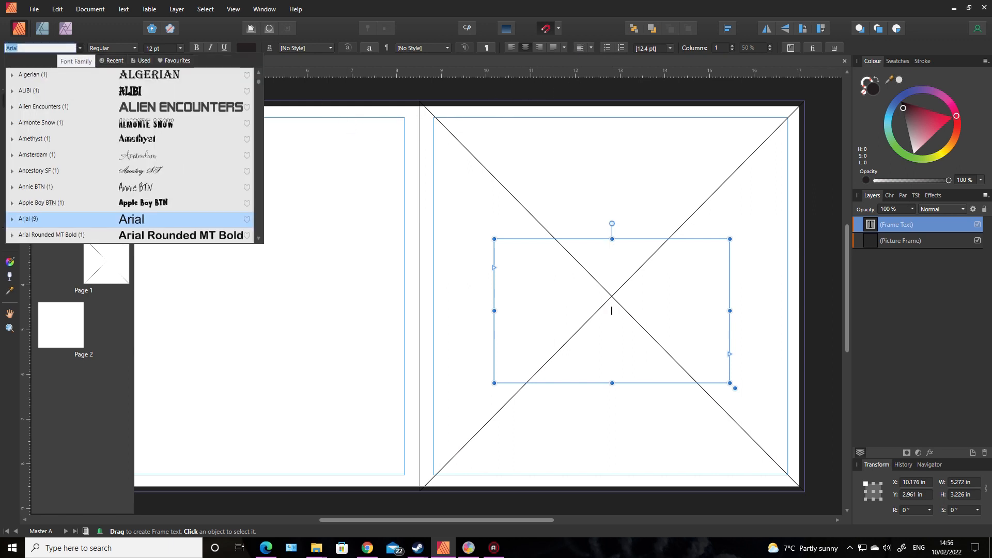
{"action": "type", "text": "bilon"}
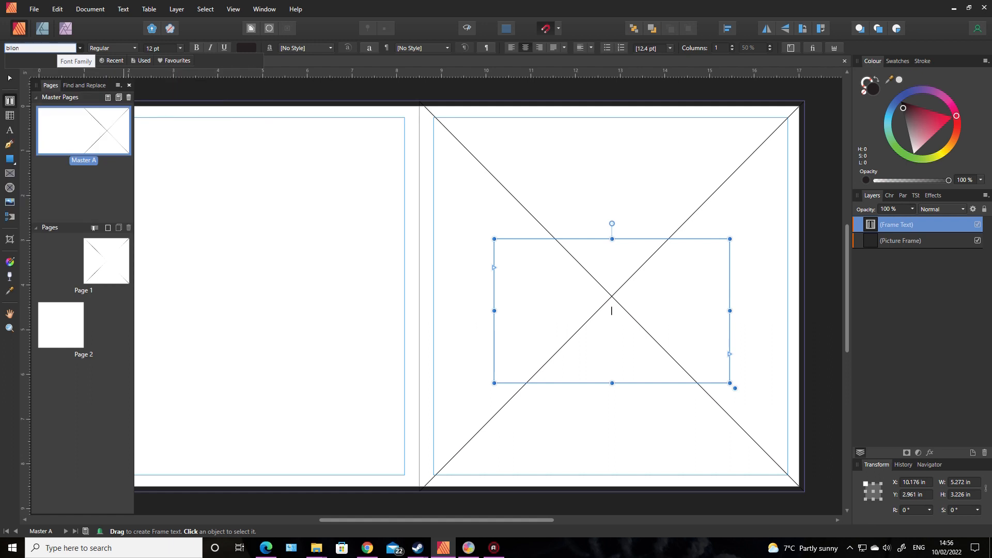
{"action": "key", "text": "BackSpace"}
{"action": "key", "text": "BackSpace"}
{"action": "key", "text": "BackSpace"}
{"action": "key", "text": "BackSpace"}
{"action": "type", "text": "all"}
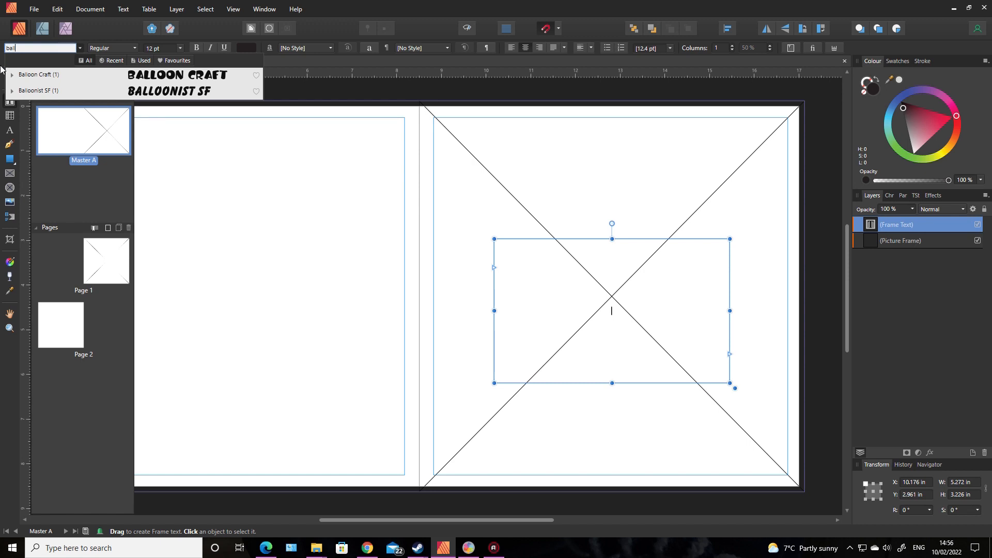
{"action": "left_click", "coordinate": [34, 75]}
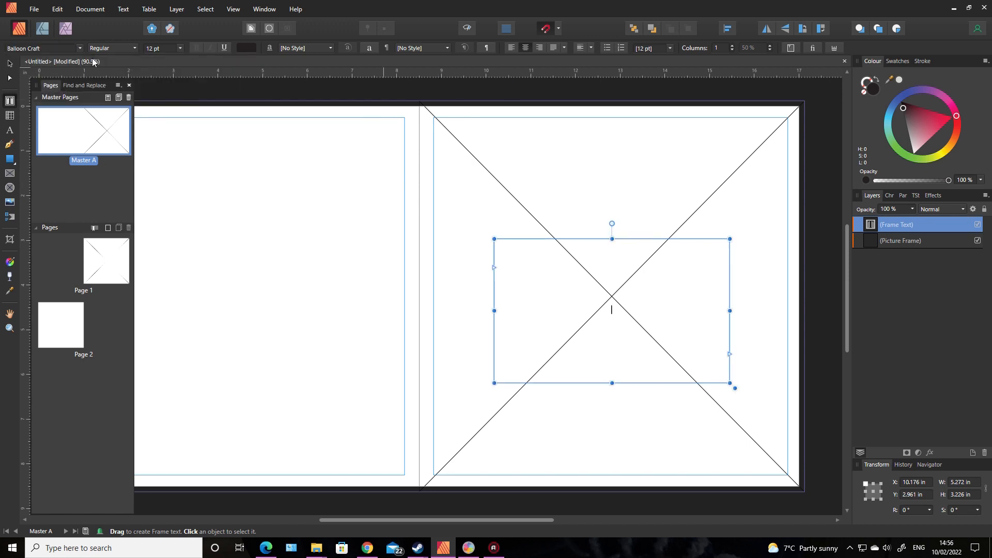
{"action": "left_click", "coordinate": [161, 48]}
{"action": "type", "text": "50"}
Give the text frame a white outline effect with a 100 px radius, and deselect the frame.
{"action": "left_click", "coordinate": [933, 195]}
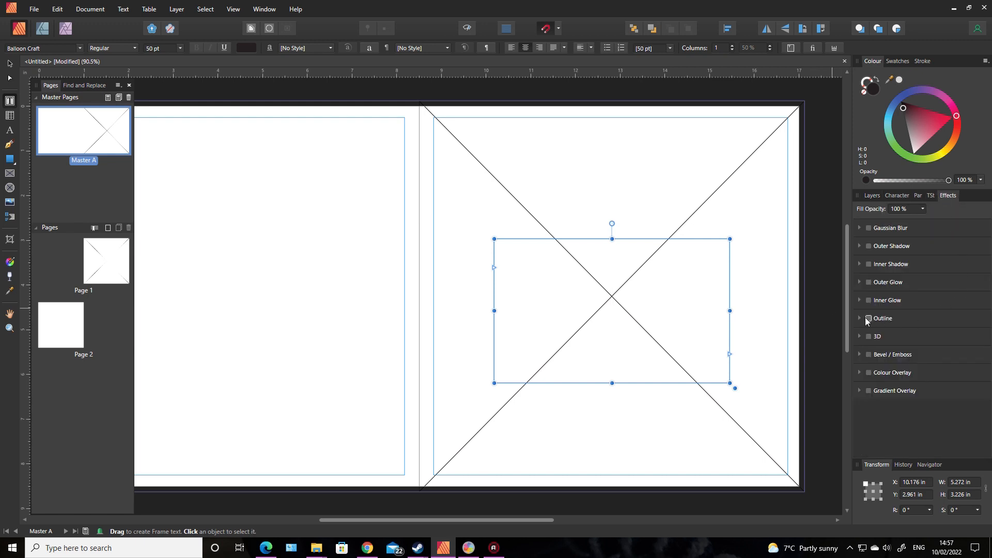
{"action": "left_click", "coordinate": [869, 319]}
{"action": "left_click_drag", "start_coordinate": [887, 365], "coordinate": [957, 374]}
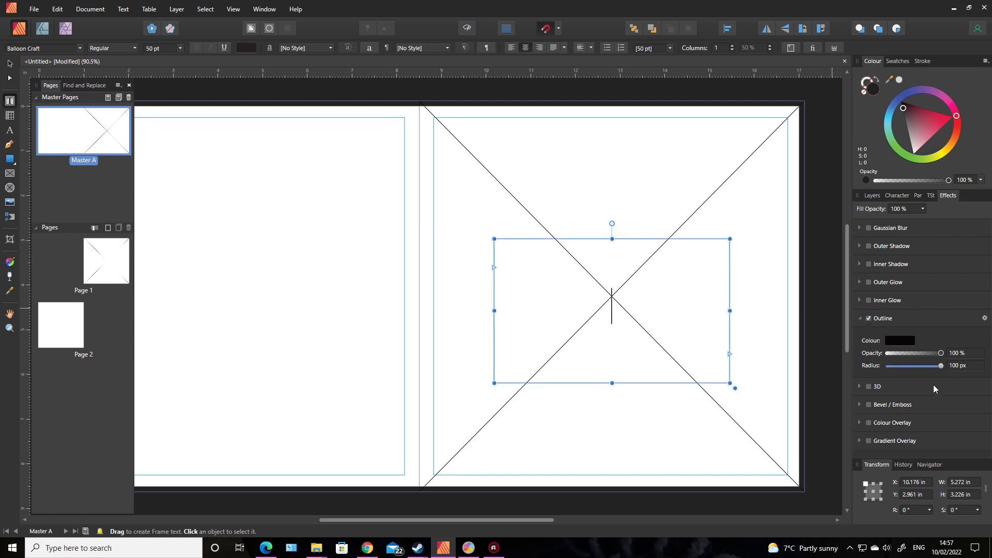
{"action": "left_click", "coordinate": [904, 342]}
{"action": "left_click_drag", "start_coordinate": [898, 418], "coordinate": [873, 459]}
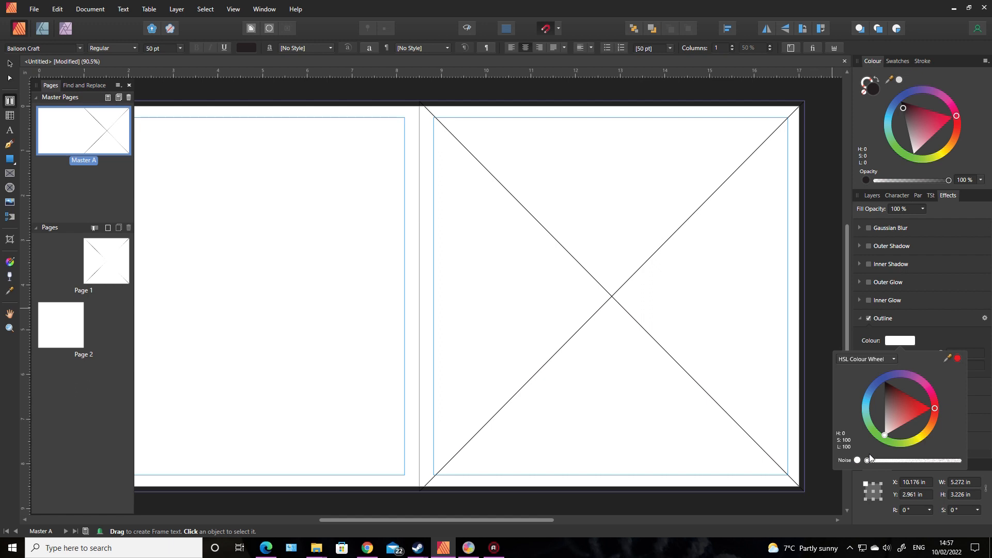
{"action": "left_click", "coordinate": [822, 504]}
{"action": "left_click", "coordinate": [821, 501]}
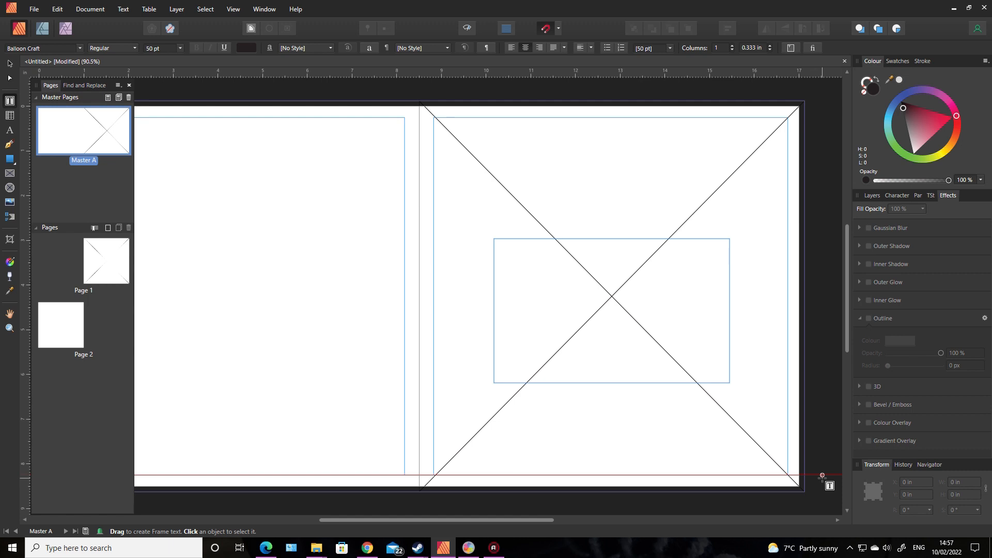
Add 9 pages after page 2 based on Master A.
{"action": "right_click", "coordinate": [71, 328]}
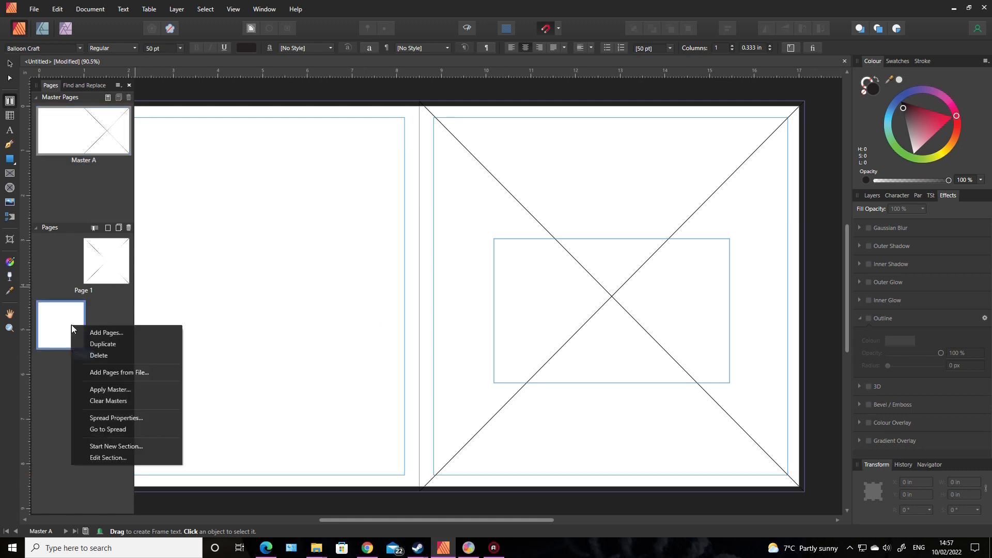
{"action": "left_click", "coordinate": [97, 332]}
{"action": "double_click", "coordinate": [497, 231]}
{"action": "type", "text": "9"}
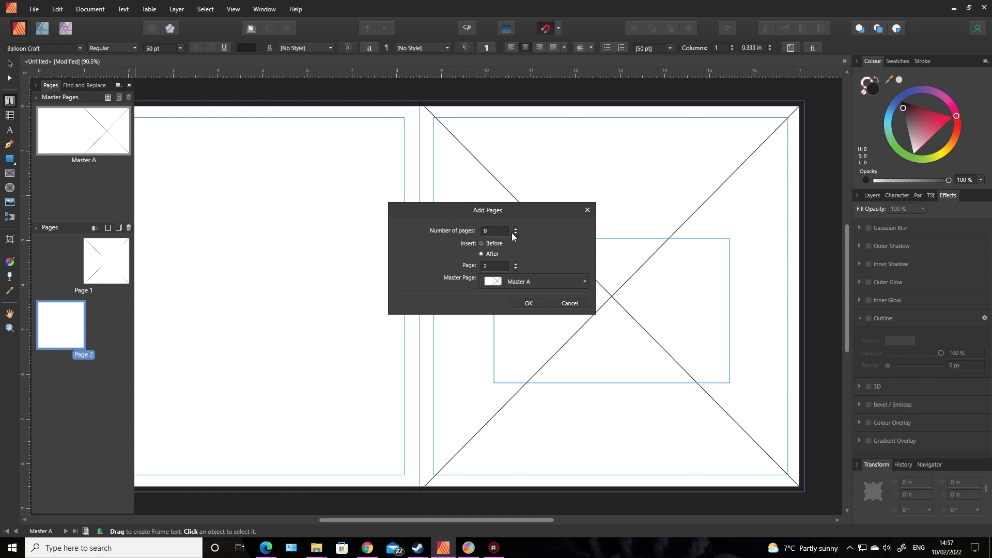
{"action": "left_click", "coordinate": [530, 303]}
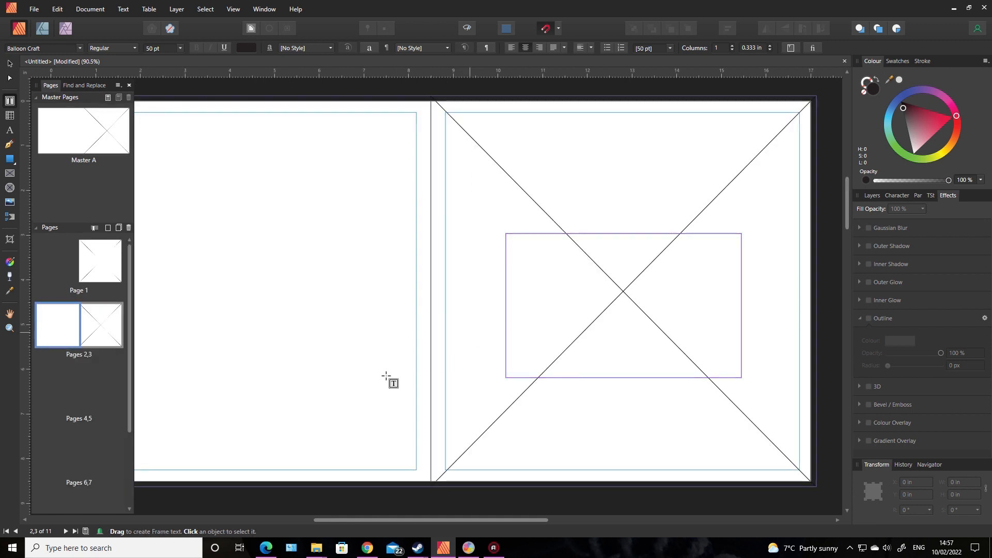
Check the master layout on page 1 and on the spread of pages 2 and 3.
{"action": "left_click", "coordinate": [88, 334]}
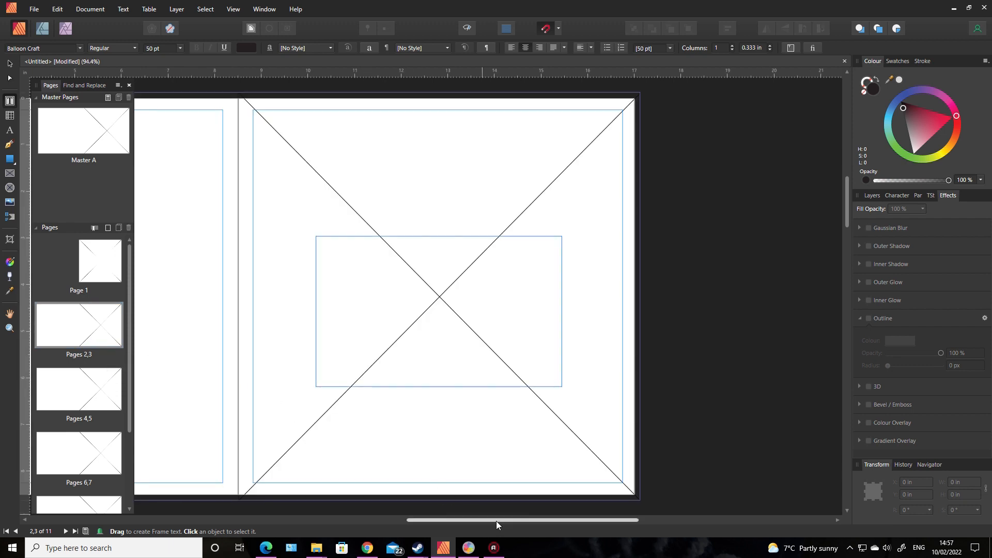
{"action": "left_click", "coordinate": [94, 261]}
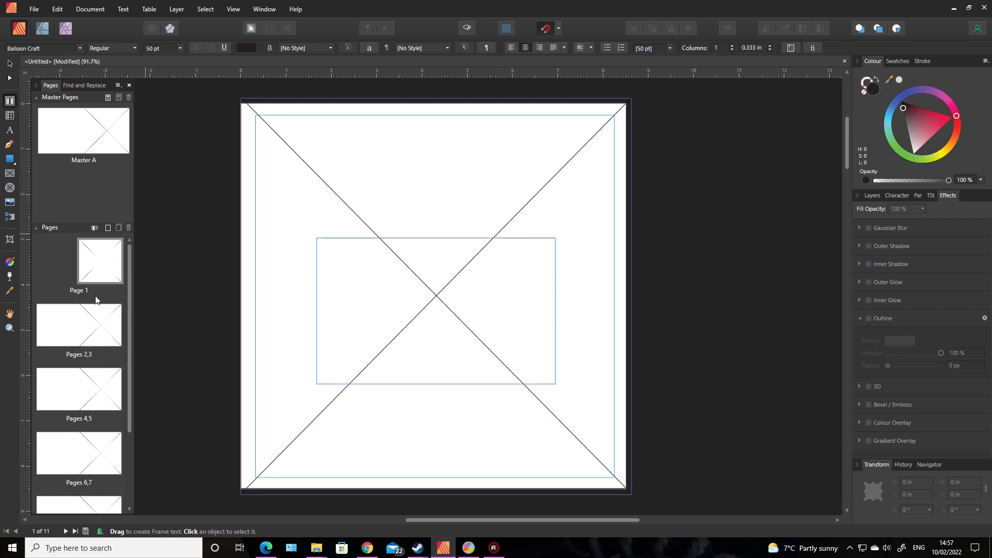
{"action": "left_click", "coordinate": [87, 328]}
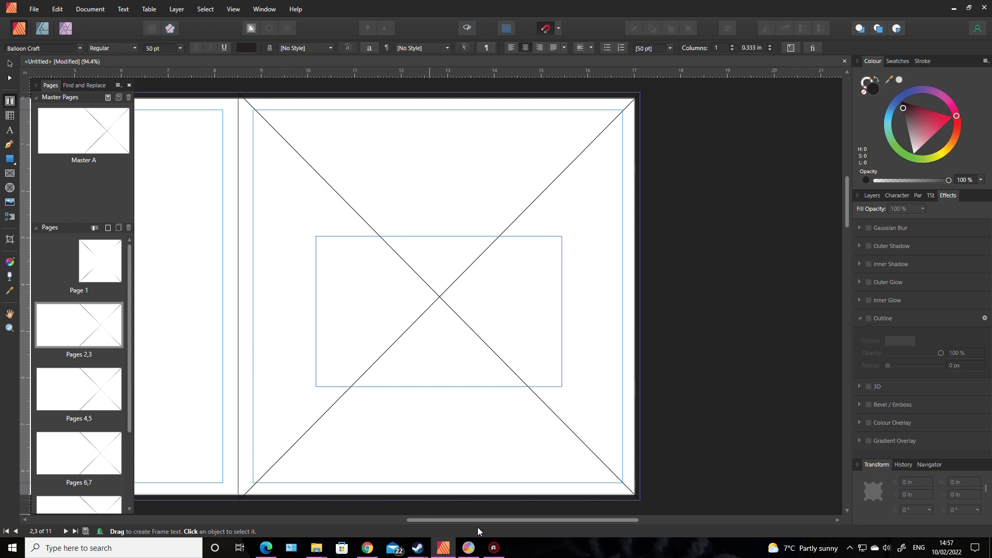
Open Master A and centre its text frame horizontally and vertically on the page.
{"action": "left_click_drag", "start_coordinate": [481, 520], "coordinate": [419, 521]}
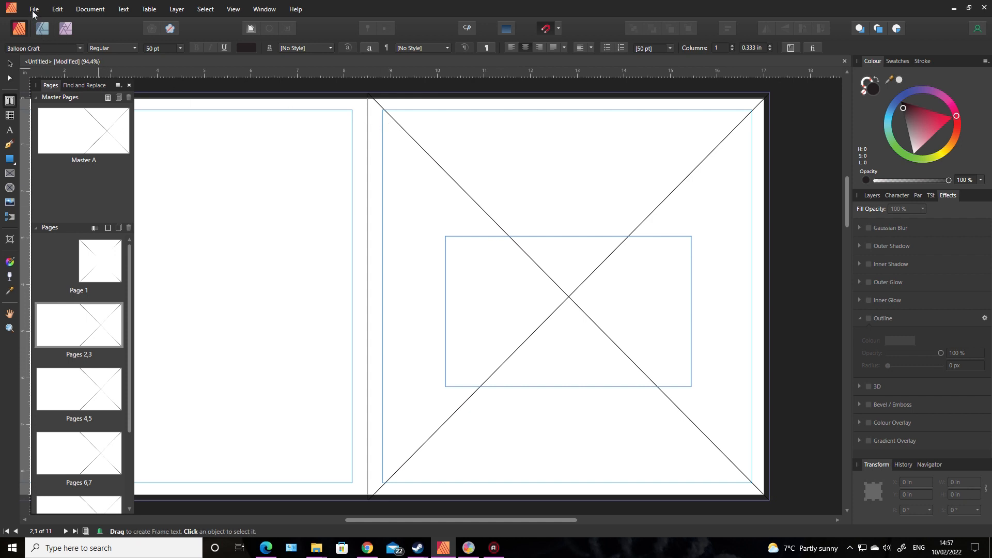
{"action": "left_click", "coordinate": [9, 63]}
{"action": "left_click", "coordinate": [488, 154]}
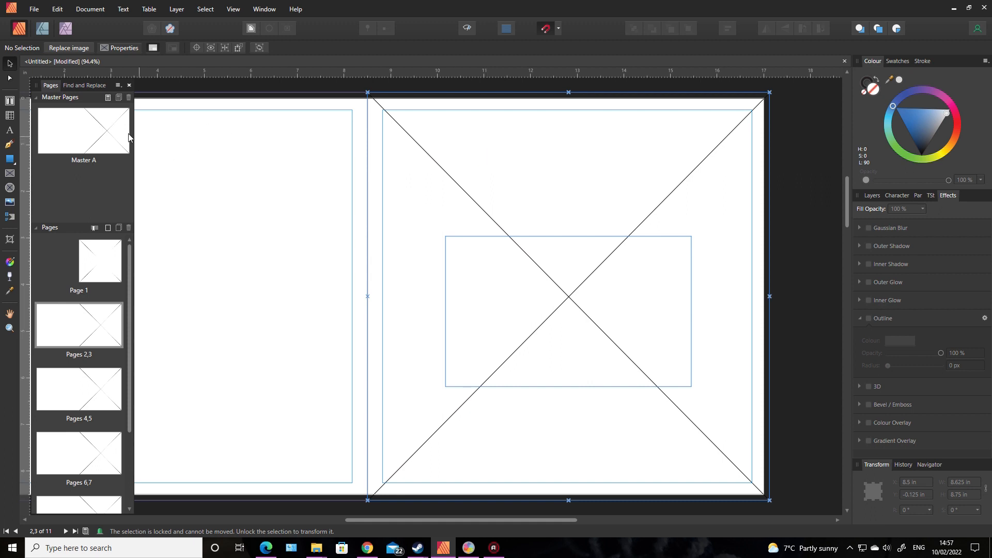
{"action": "double_click", "coordinate": [95, 146]}
{"action": "left_click", "coordinate": [651, 267]}
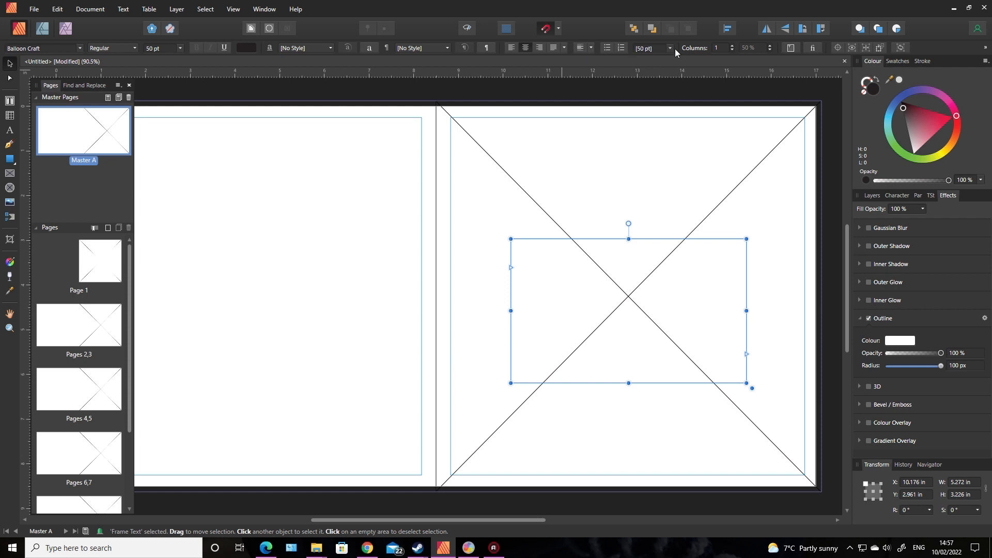
{"action": "left_click", "coordinate": [729, 29]}
{"action": "left_click", "coordinate": [749, 64]}
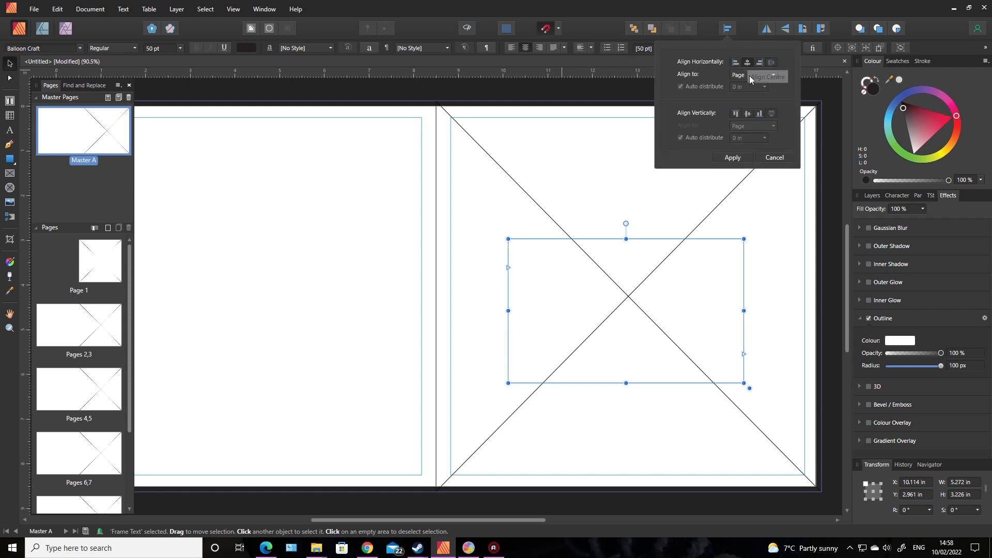
{"action": "left_click", "coordinate": [748, 114]}
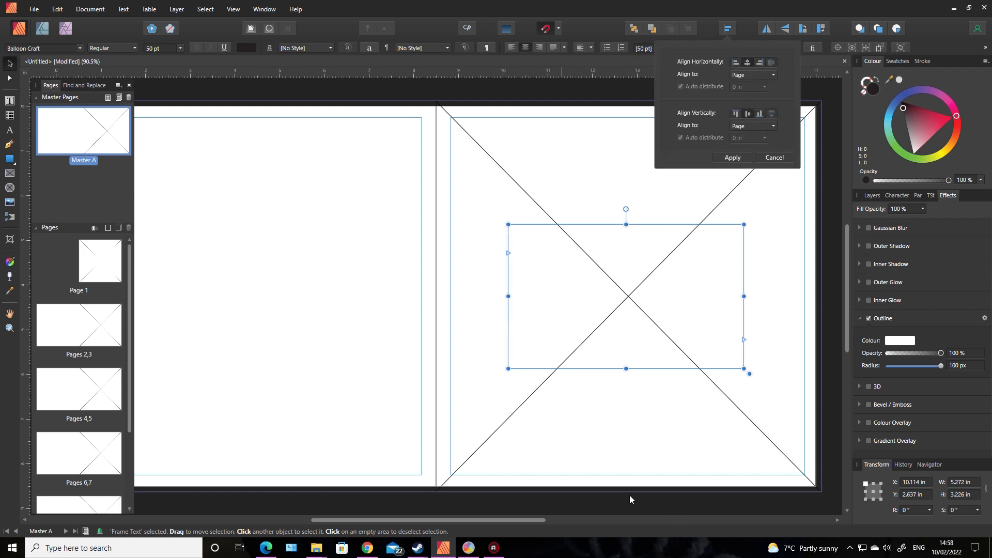
Place Pattern-05.eps from the EPS folder into the picture frame on Master A.
{"action": "left_click", "coordinate": [74, 323]}
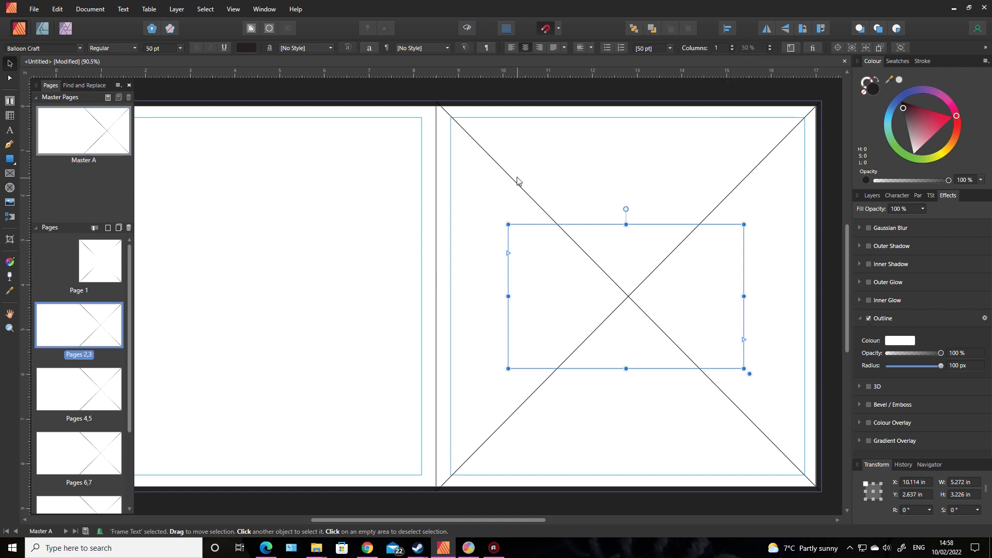
{"action": "left_click", "coordinate": [524, 160]}
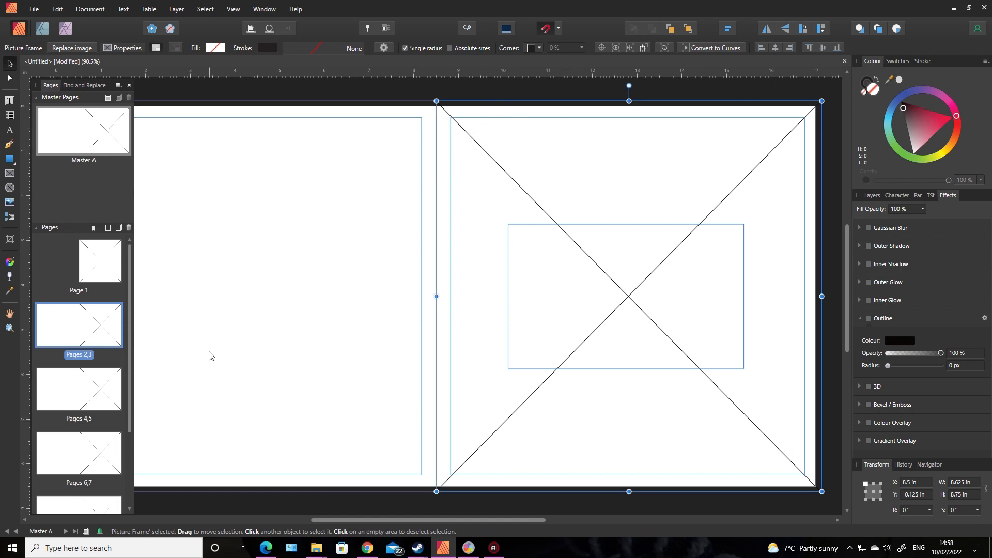
{"action": "left_click", "coordinate": [8, 207]}
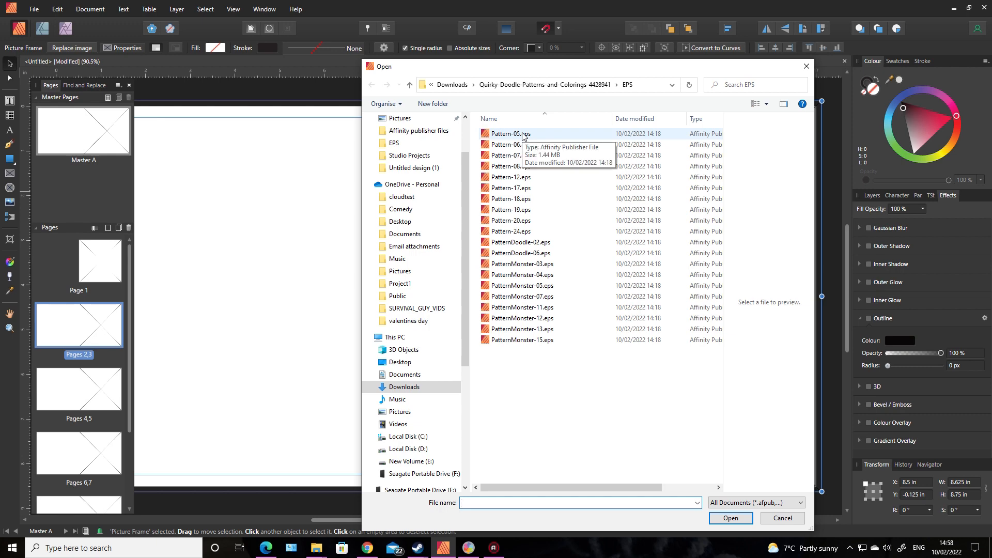
{"action": "double_click", "coordinate": [523, 135]}
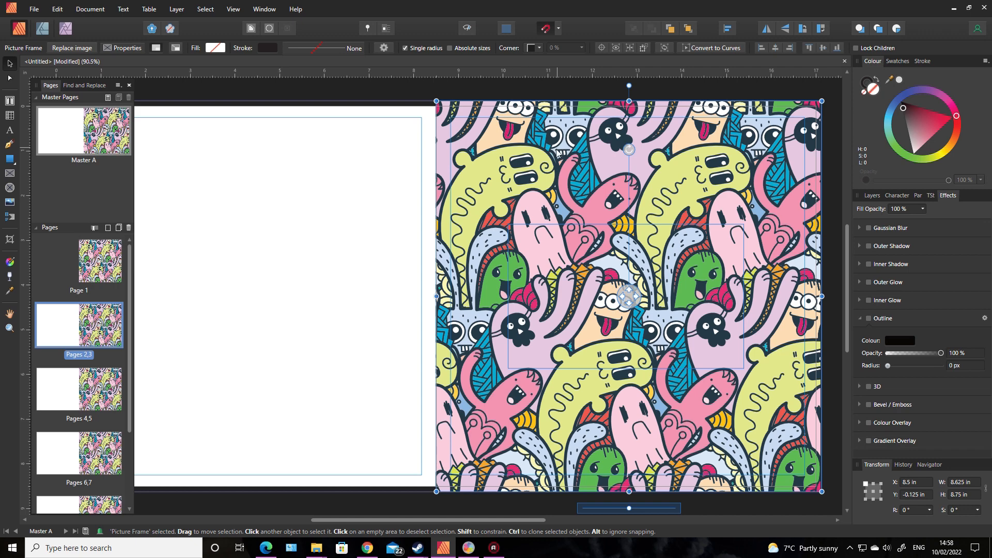
{"action": "left_click_drag", "start_coordinate": [459, 525], "coordinate": [508, 528]}
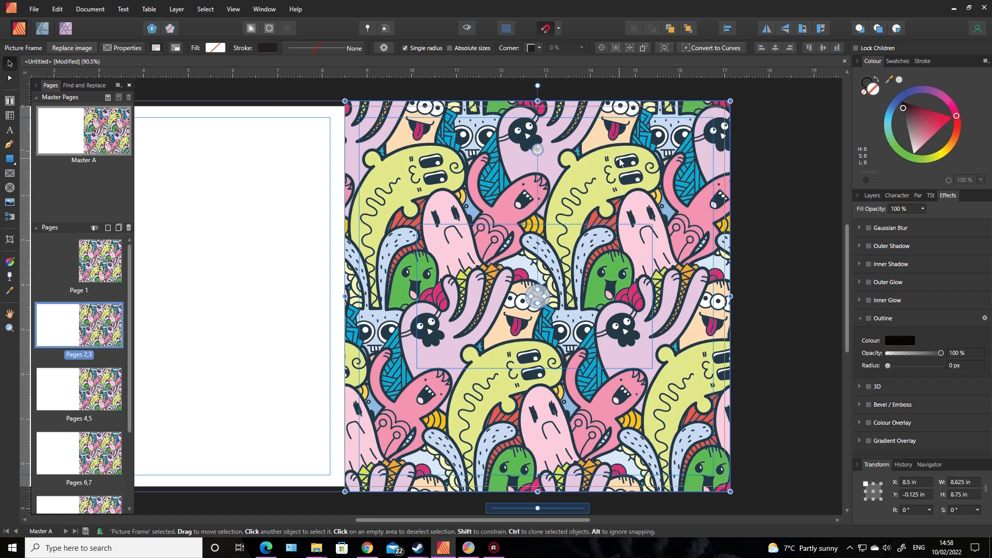
Open the embedded Pattern-05.eps for editing and expand its artwork layer to list the individual curves.
{"action": "left_click", "coordinate": [592, 167]}
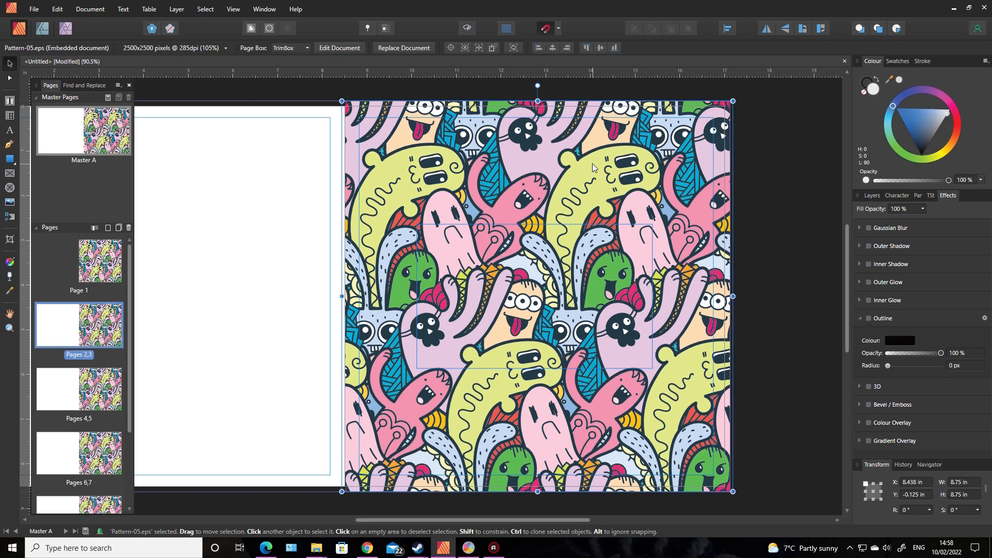
{"action": "double_click", "coordinate": [592, 167]}
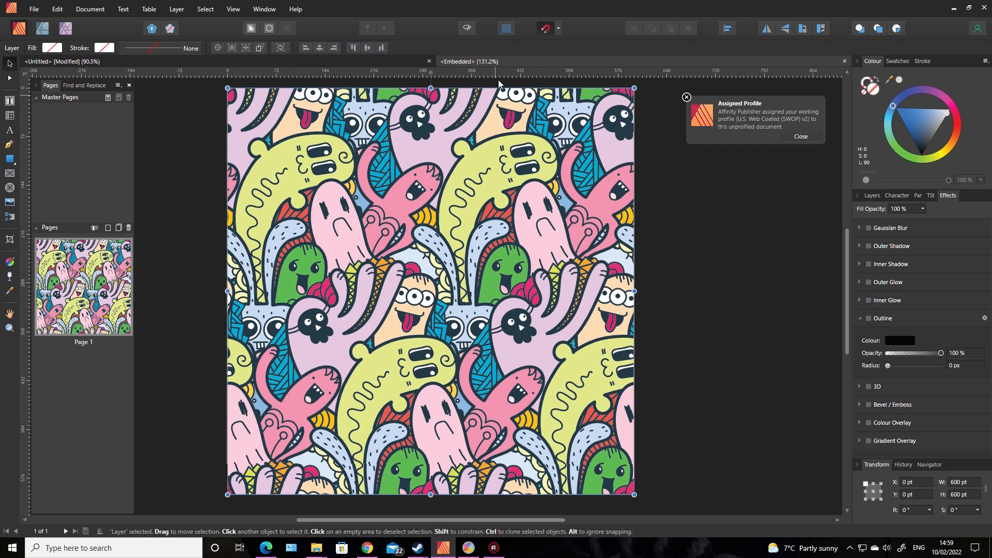
{"action": "left_click", "coordinate": [352, 65]}
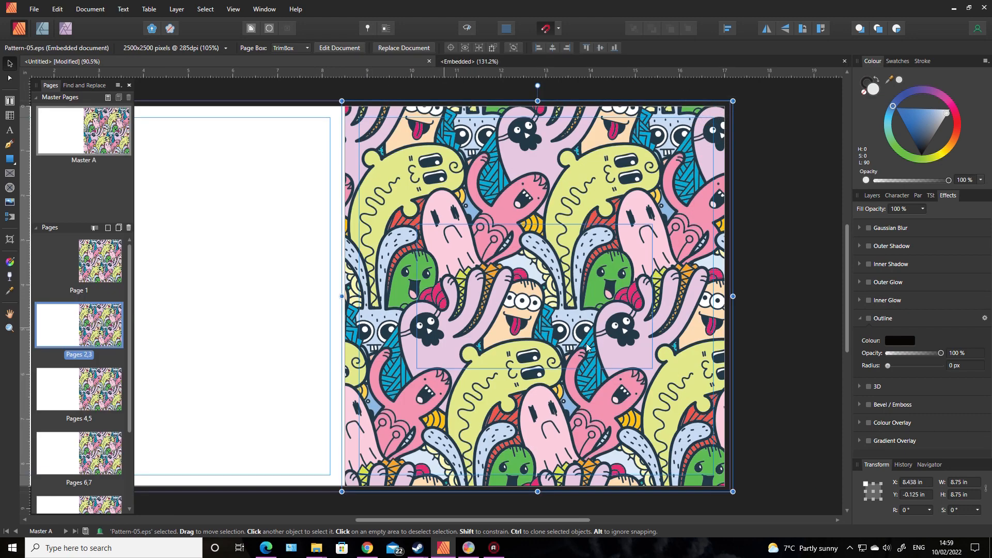
{"action": "left_click", "coordinate": [539, 62]}
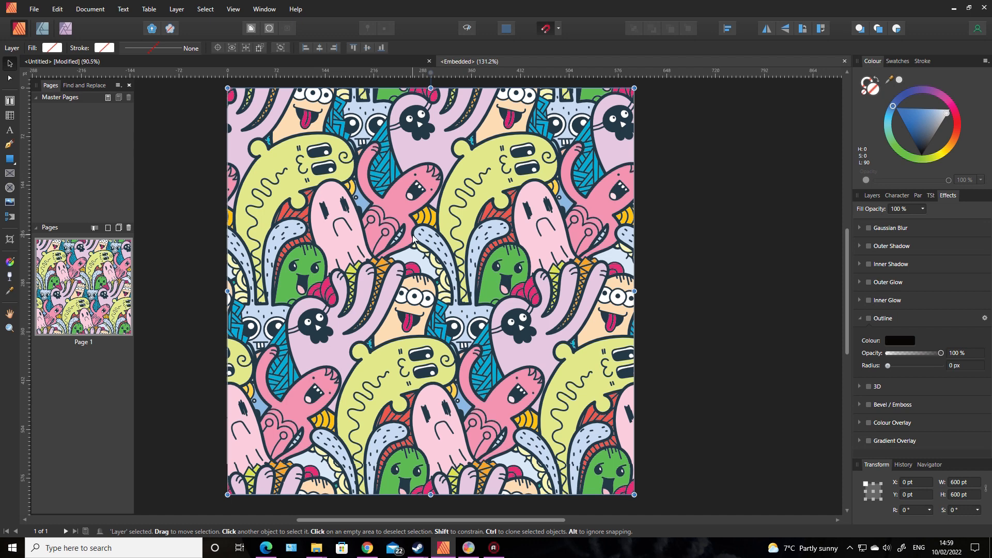
{"action": "left_click", "coordinate": [865, 198]}
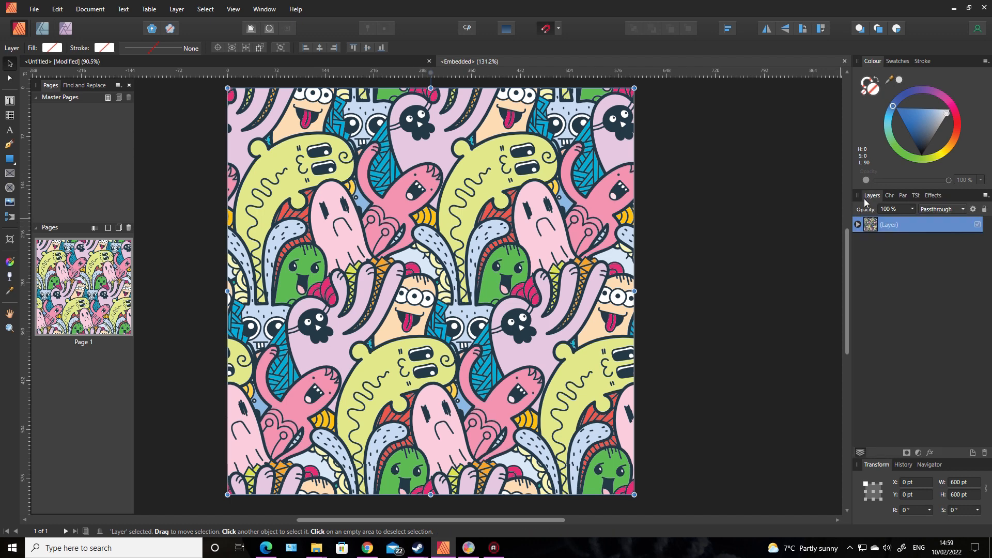
{"action": "left_click", "coordinate": [859, 224]}
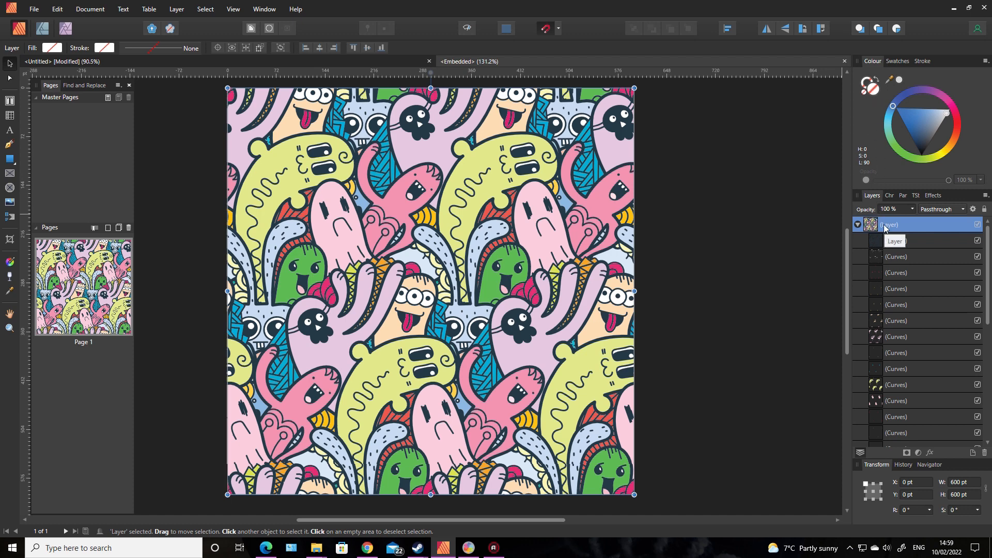
Try turning the whole pattern layer into line art with a white fill and a black 0.5 pt stroke.
{"action": "left_click_drag", "start_coordinate": [921, 122], "coordinate": [956, 103]}
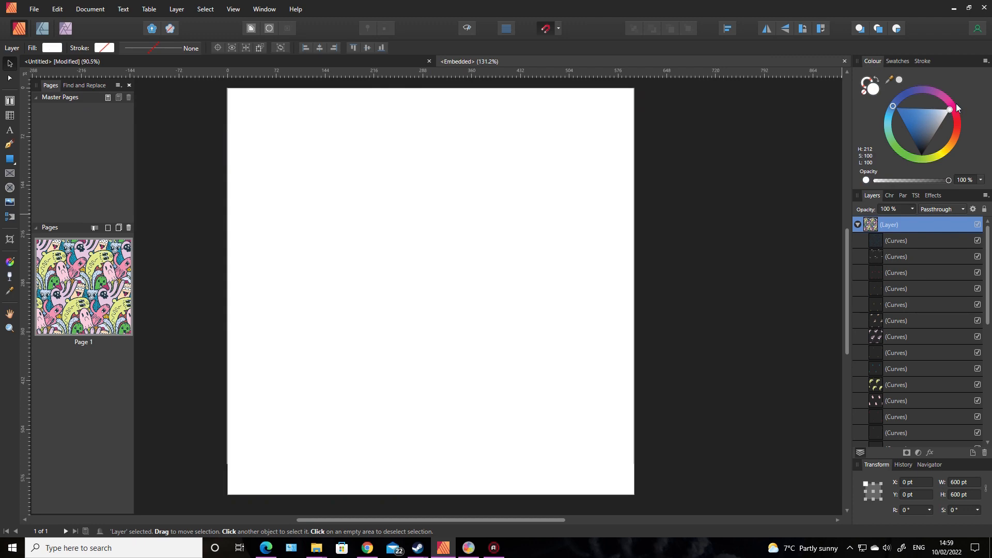
{"action": "left_click", "coordinate": [871, 83]}
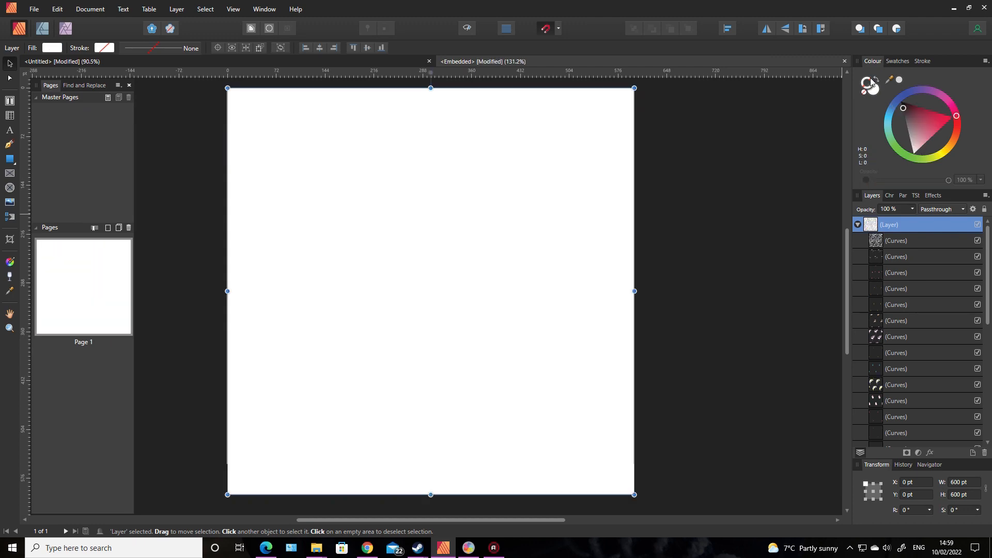
{"action": "left_click_drag", "start_coordinate": [917, 121], "coordinate": [898, 97]}
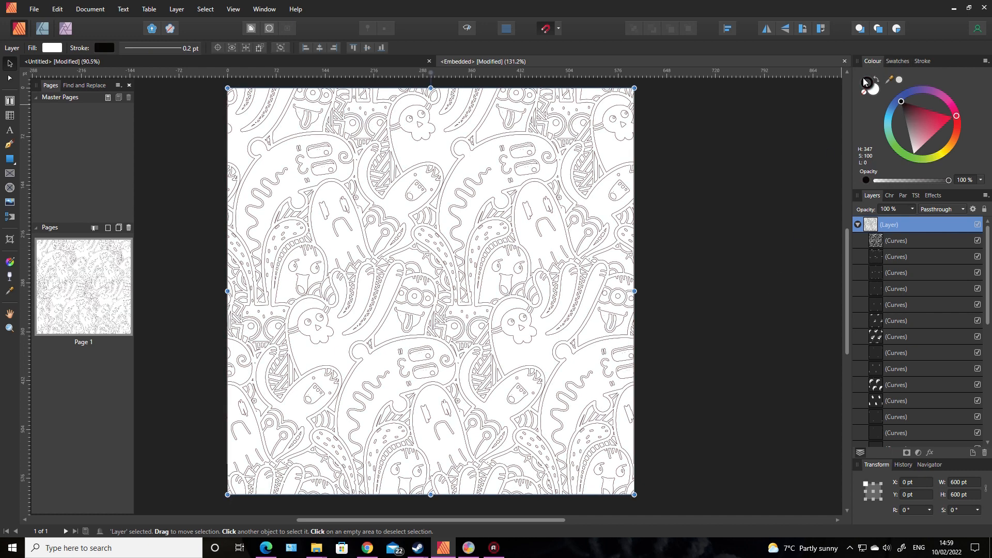
{"action": "left_click", "coordinate": [921, 61]}
{"action": "mouse_move", "coordinate": [887, 93]}
{"action": "left_mouse_down"}
{"action": "mouse_move", "coordinate": [901, 90]}
{"action": "mouse_move", "coordinate": [889, 90]}
{"action": "left_mouse_up"}
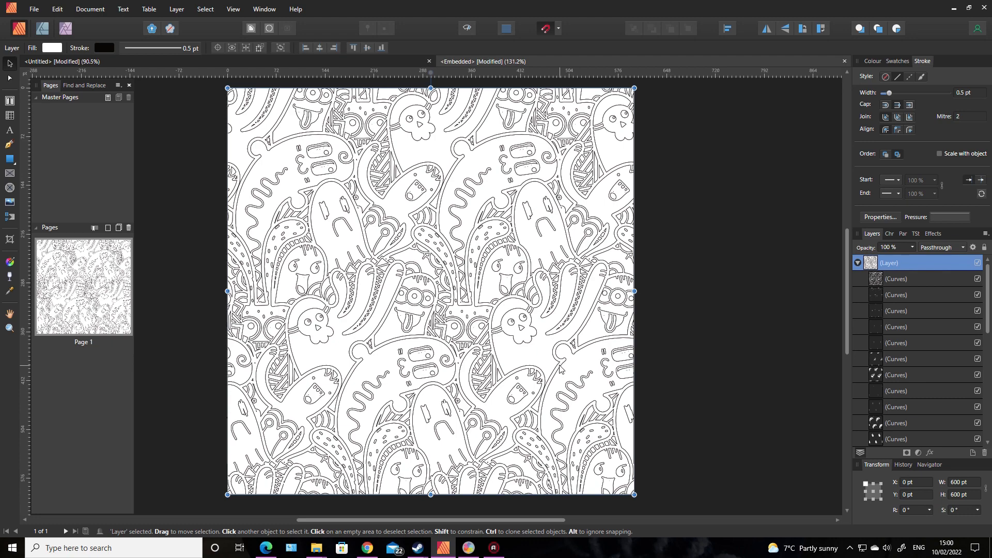
{"action": "scroll", "coordinate": [563, 364], "scroll_direction": "up", "scroll_amount": 5}
{"action": "scroll", "coordinate": [560, 367], "scroll_direction": "up", "scroll_amount": 1}
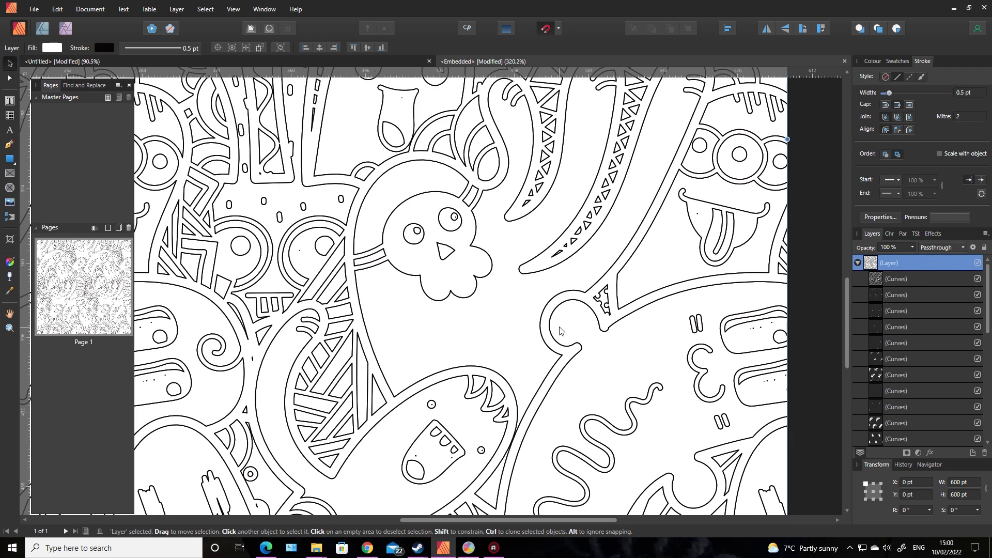
{"action": "scroll", "coordinate": [562, 330], "scroll_direction": "down", "scroll_amount": 3}
{"action": "scroll", "coordinate": [563, 331], "scroll_direction": "down", "scroll_amount": 1}
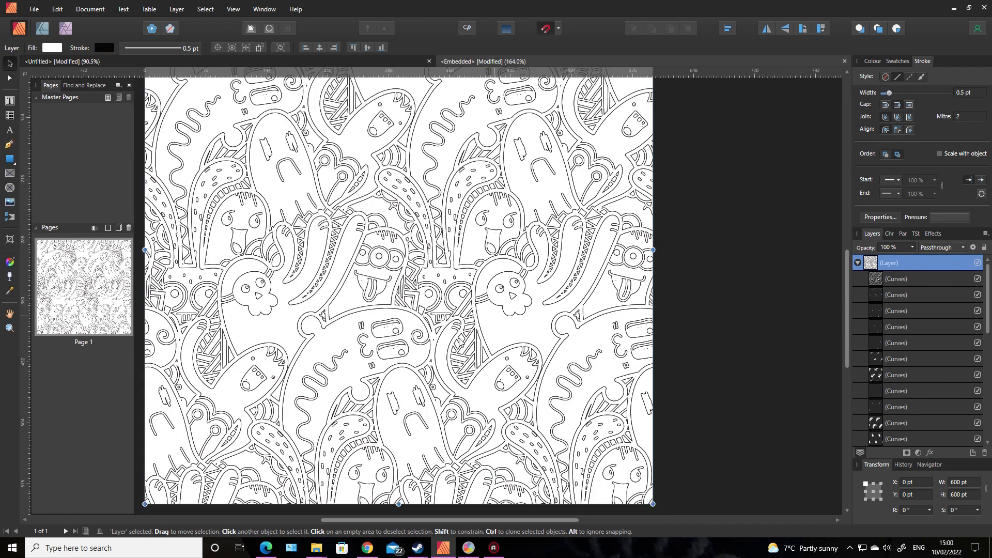
Undo the fill, stroke colour and stroke width changes on the pattern layer.
{"action": "key", "text": "ctrl+z"}
{"action": "key", "text": "ctrl+z"}
{"action": "key", "text": "ctrl+z"}
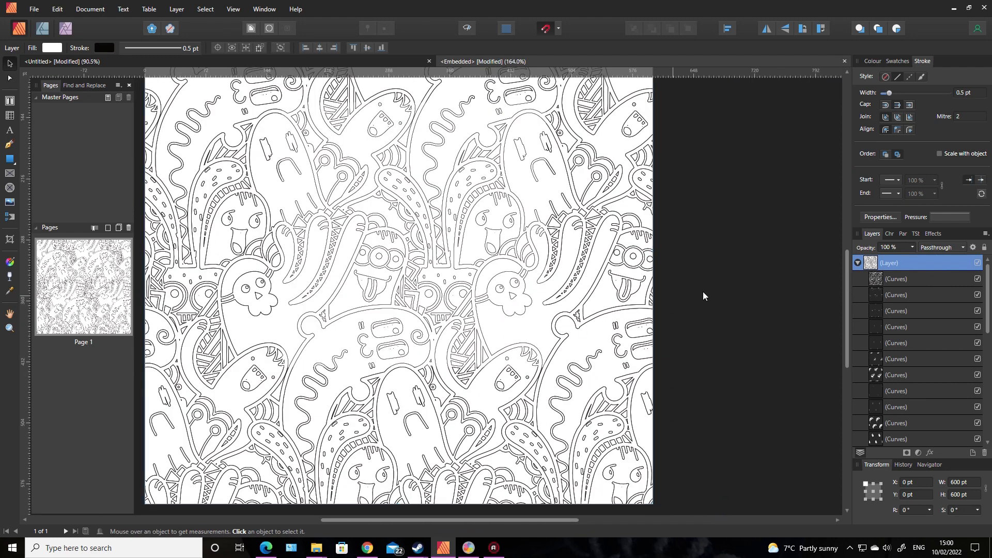
{"action": "key", "text": "ctrl+z"}
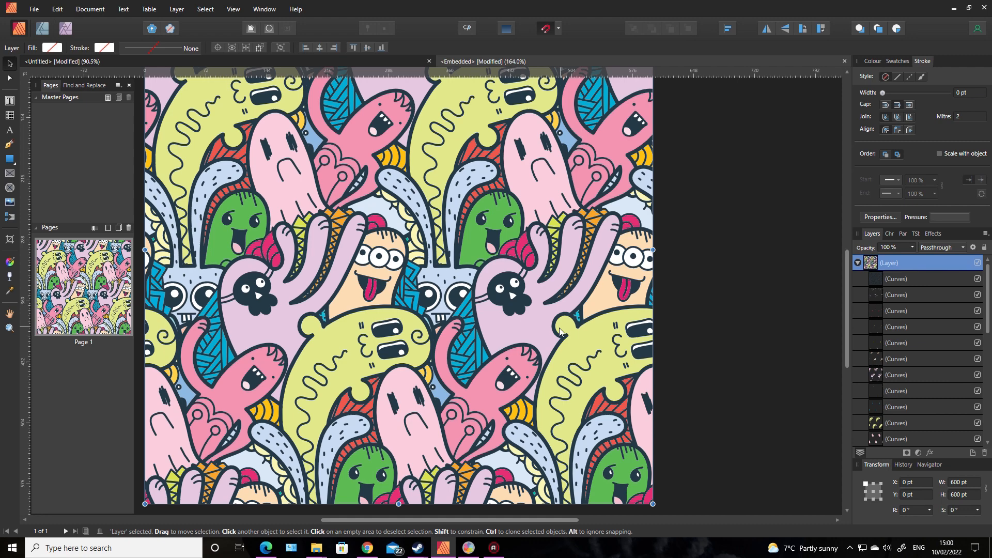
Hide and show the topmost curves to check which part of the artwork they form.
{"action": "left_click", "coordinate": [904, 280]}
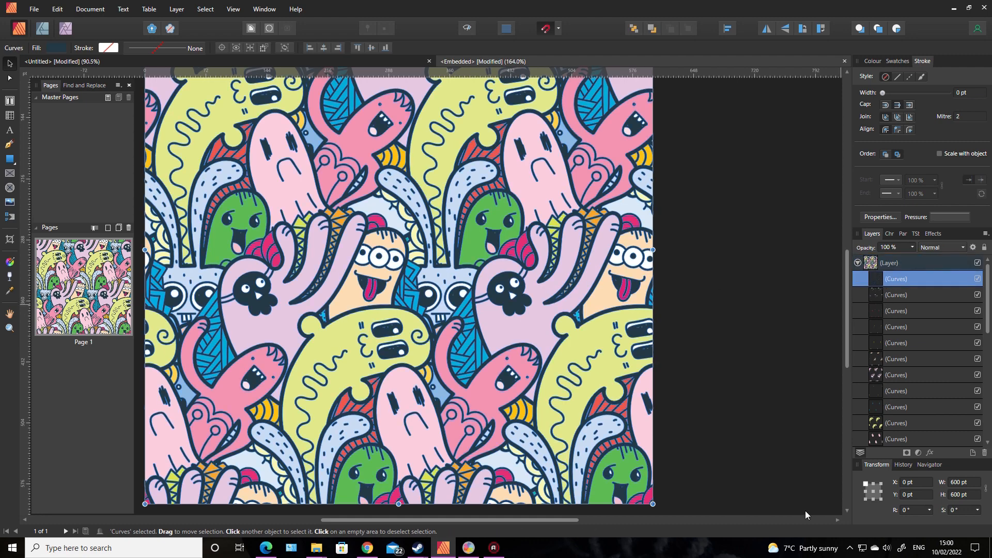
{"action": "left_click", "coordinate": [978, 280]}
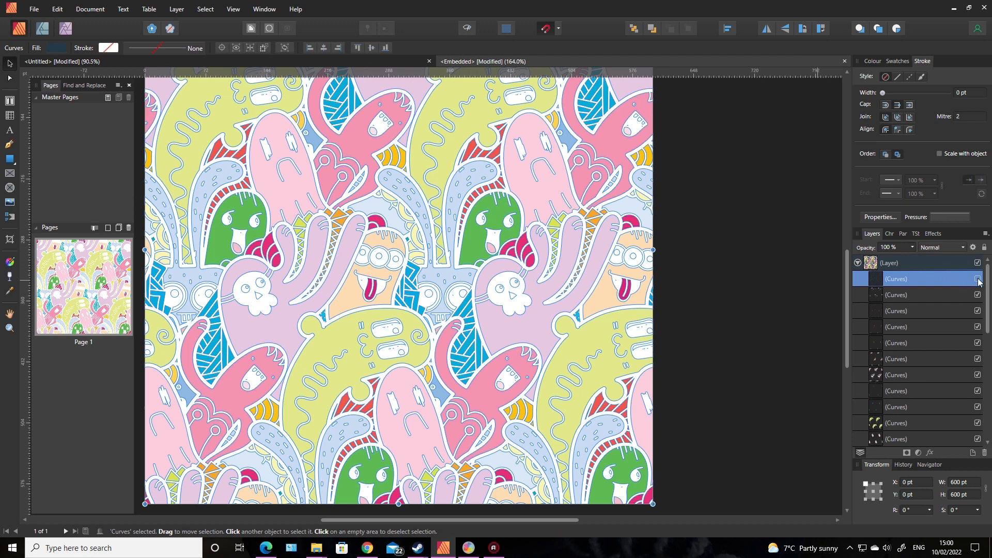
{"action": "left_click", "coordinate": [978, 280]}
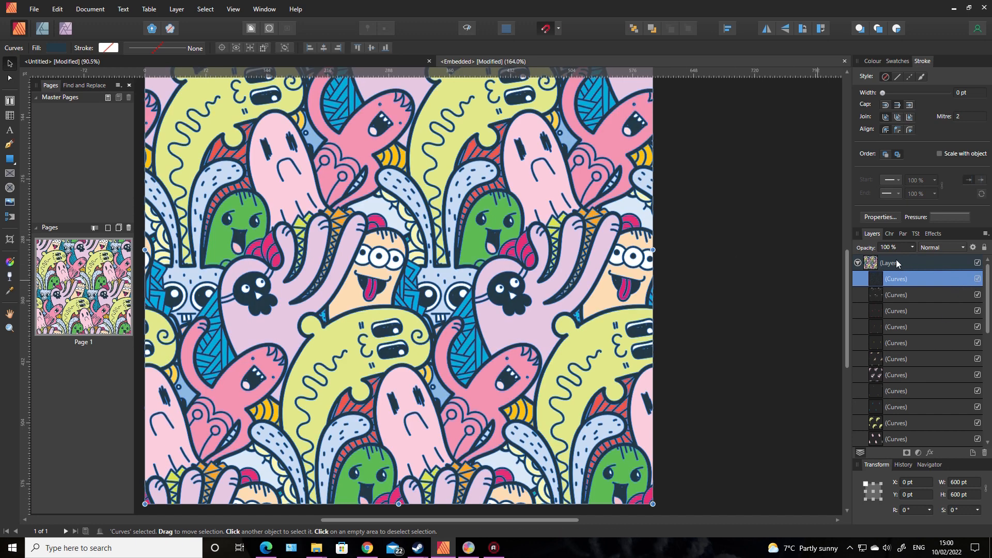
Give the whole pattern layer a muted pink stroke and a white fill.
{"action": "left_click", "coordinate": [898, 263]}
{"action": "left_click", "coordinate": [873, 61]}
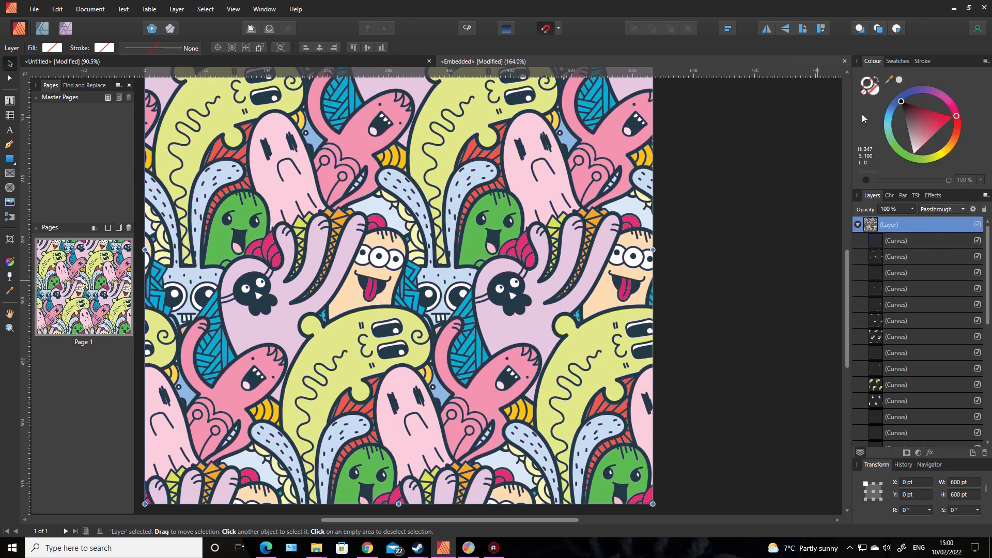
{"action": "left_click", "coordinate": [915, 127]}
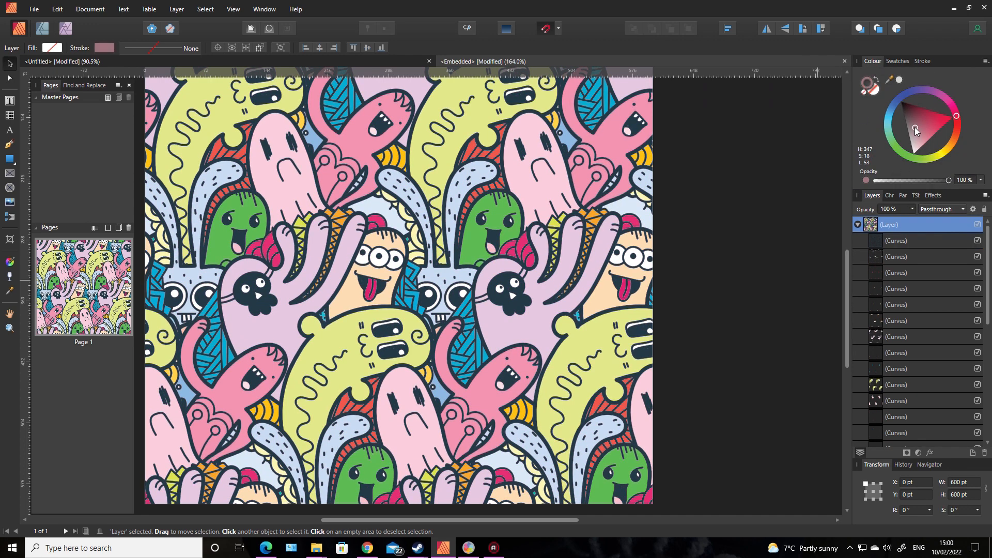
{"action": "left_click", "coordinate": [874, 91]}
{"action": "left_click_drag", "start_coordinate": [919, 122], "coordinate": [958, 105]}
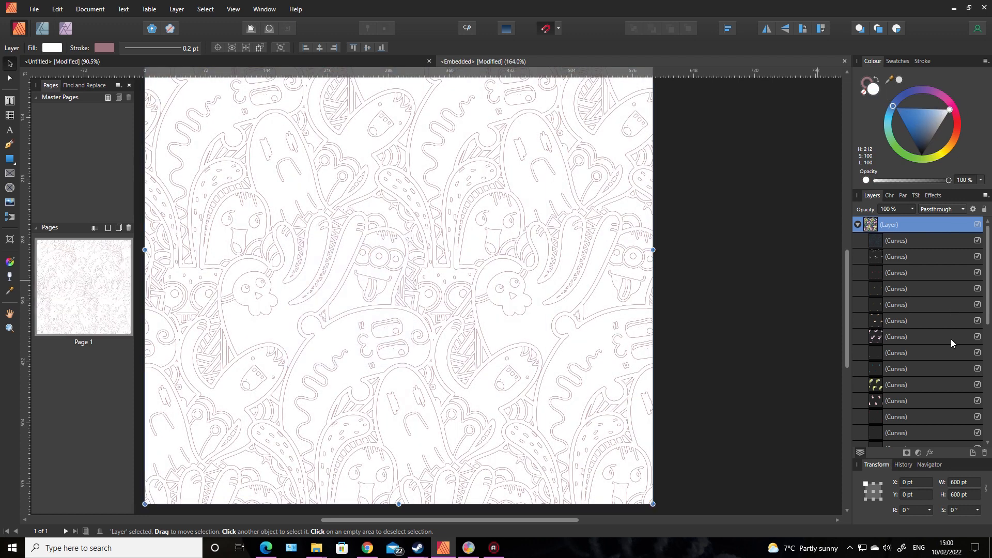
Fill the topmost curves with black and no stroke, and return to the untitled book document.
{"action": "left_click", "coordinate": [901, 243]}
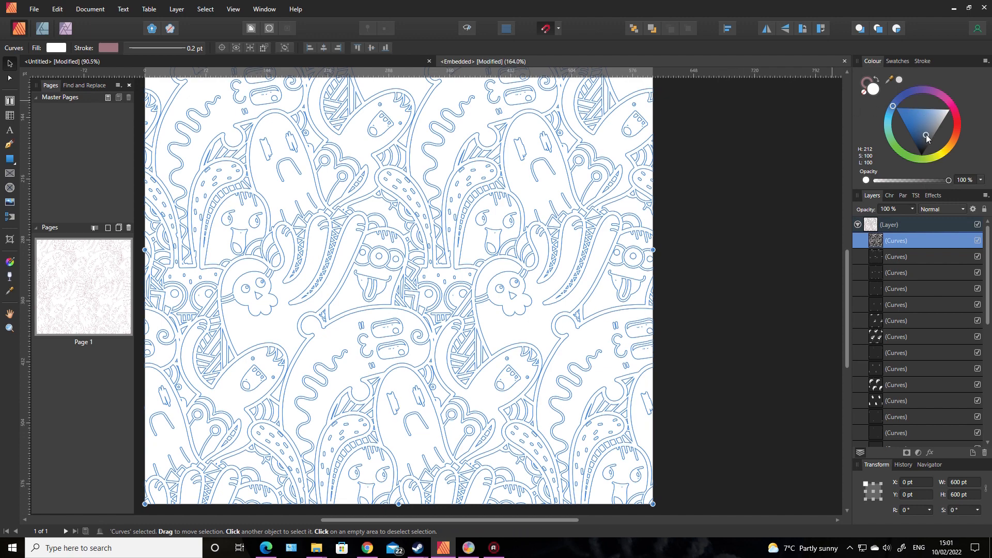
{"action": "left_click_drag", "start_coordinate": [926, 137], "coordinate": [921, 155]}
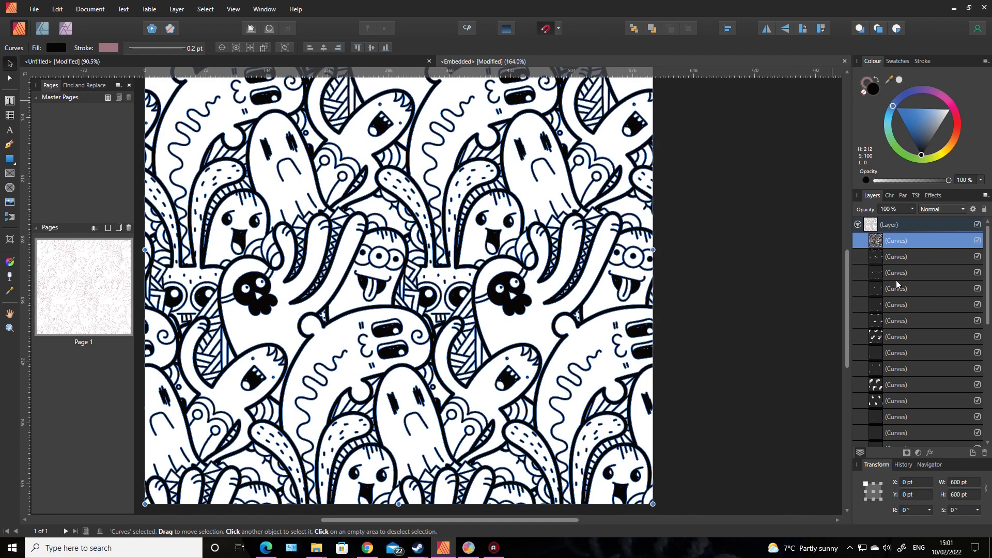
{"action": "left_click", "coordinate": [866, 81]}
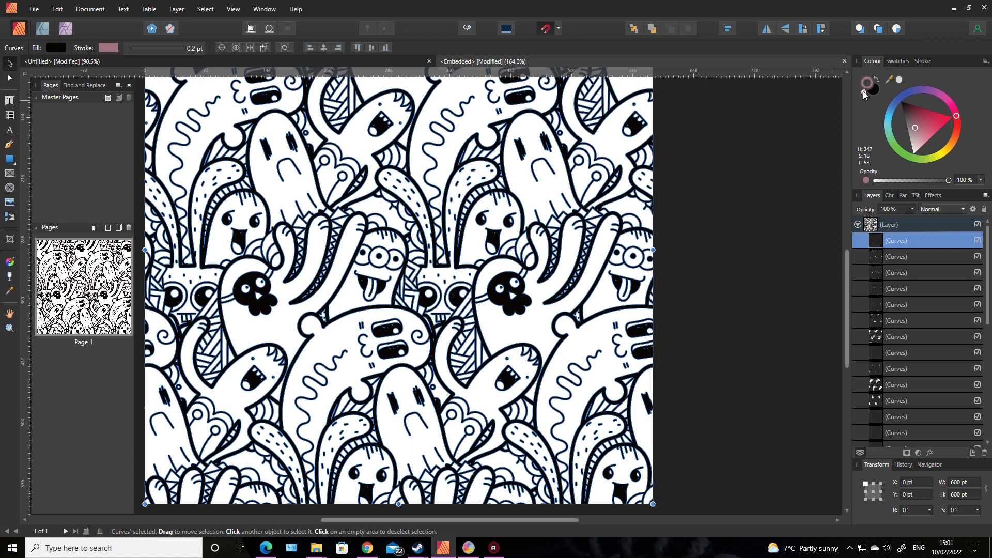
{"action": "left_click", "coordinate": [735, 207]}
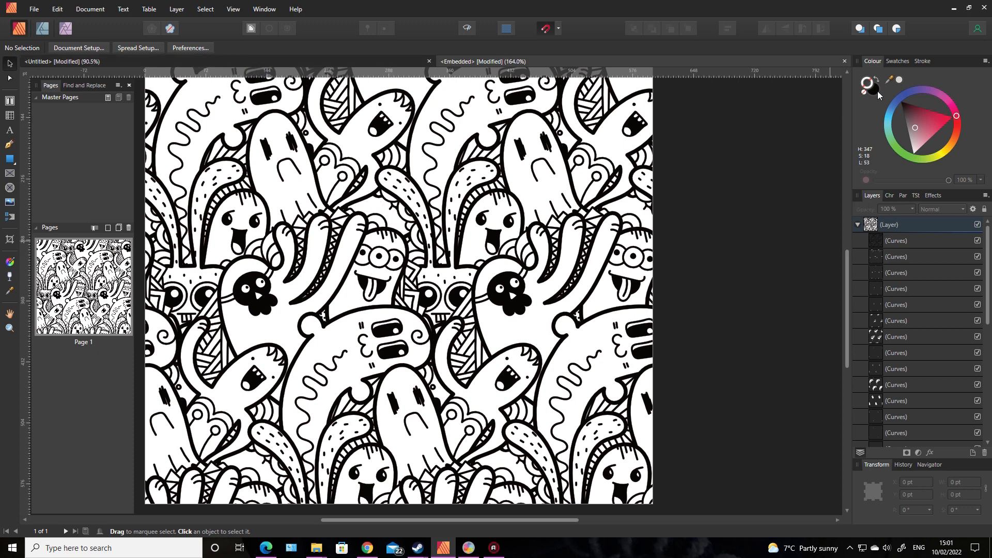
{"action": "left_click", "coordinate": [192, 61]}
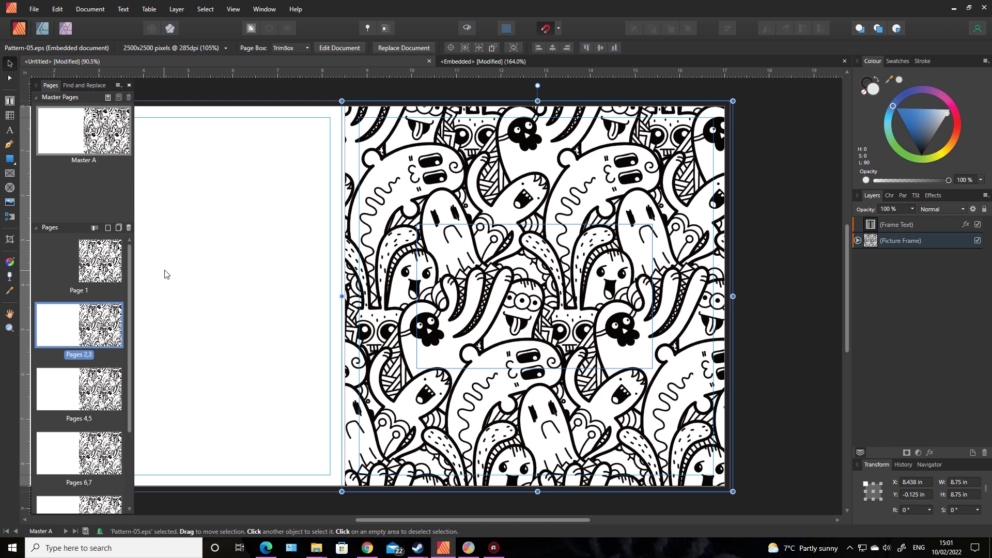
Delete the embedded pattern from the master page's picture frame, keeping the empty frame.
{"action": "key", "text": "alt"}
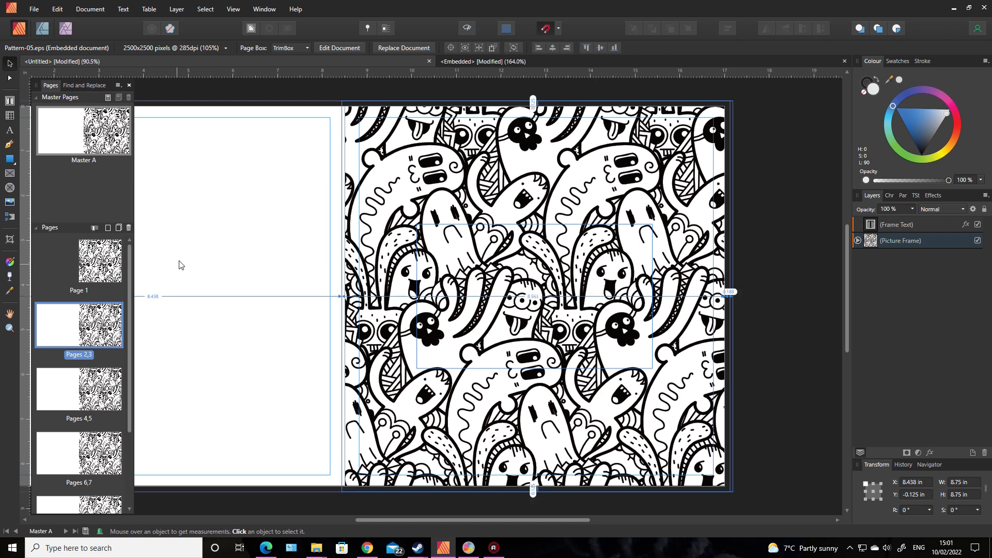
{"action": "key", "text": "Escape"}
{"action": "key", "text": "Delete"}
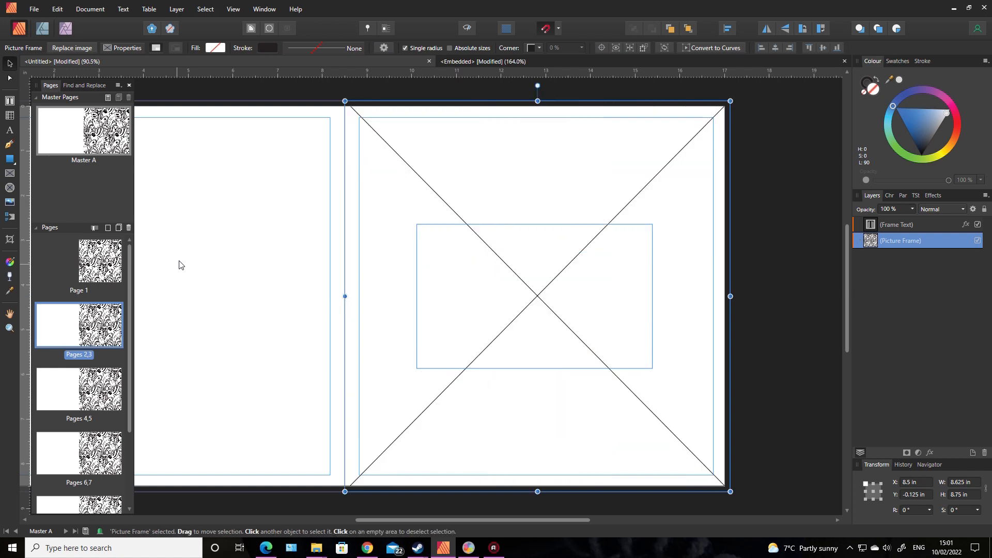
Place Pattern-05.eps in the empty picture frame on pages 2,3.
{"action": "double_click", "coordinate": [92, 315]}
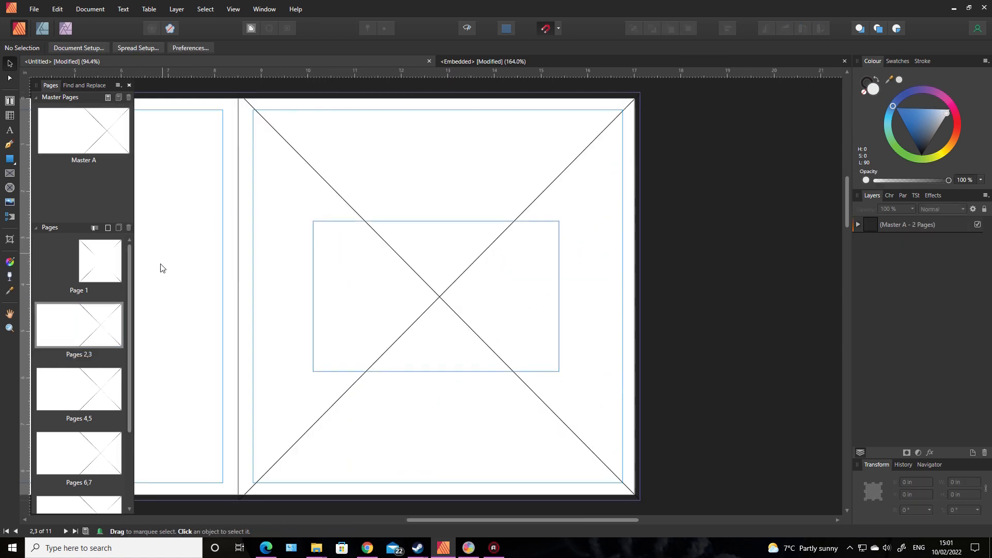
{"action": "left_click", "coordinate": [363, 167]}
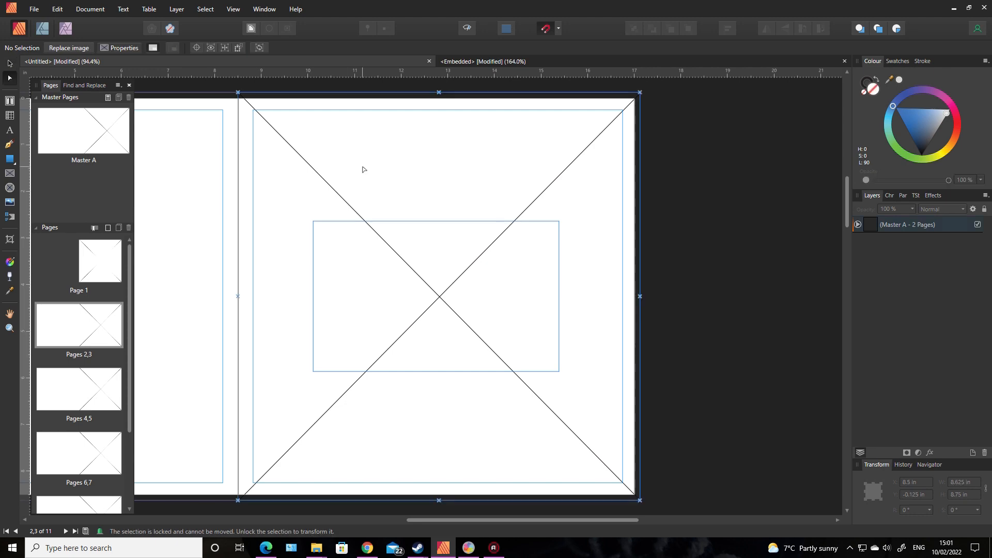
{"action": "left_click", "coordinate": [13, 203]}
{"action": "double_click", "coordinate": [491, 140]}
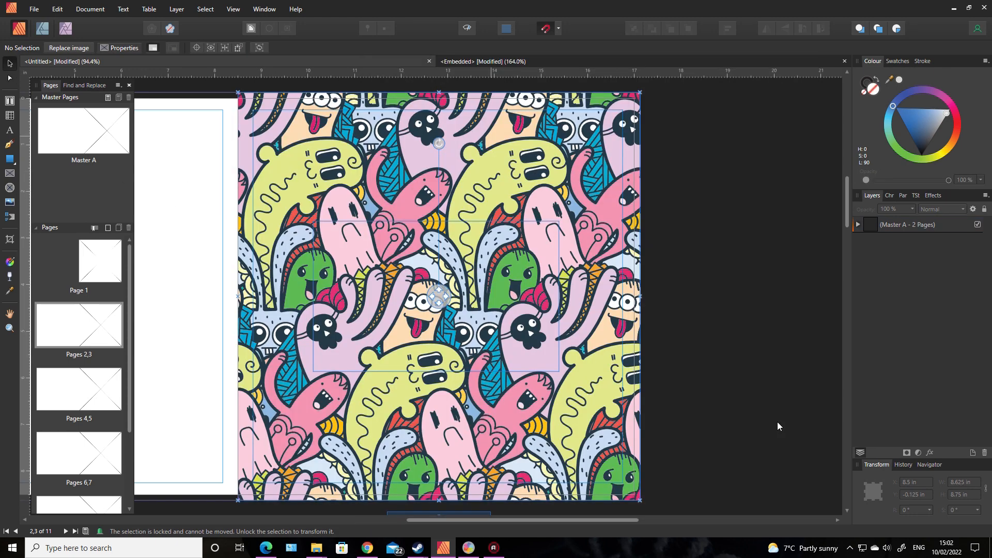
Open the embedded pattern on pages 2,3, fill its layer white and the topmost curves black, and close both embedded documents.
{"action": "double_click", "coordinate": [575, 194]}
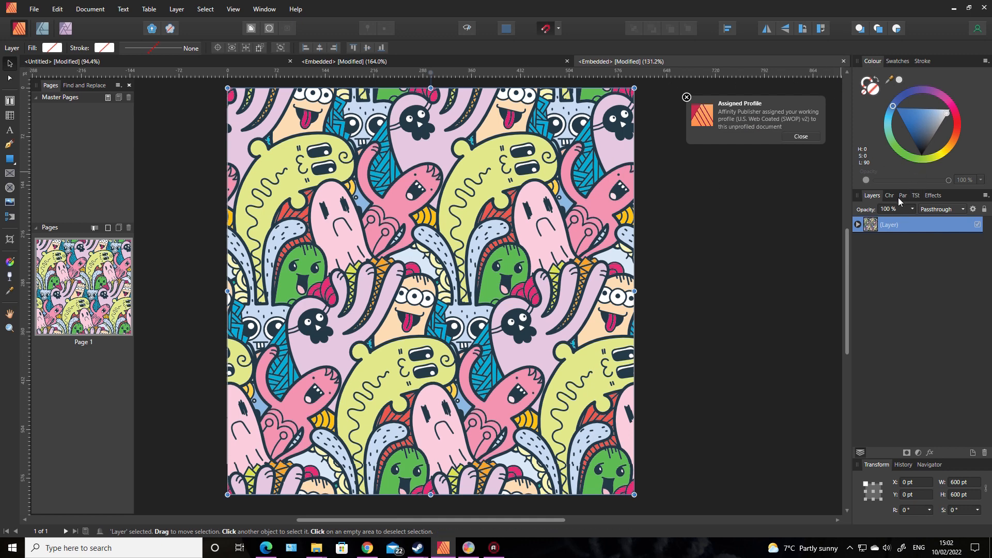
{"action": "left_click", "coordinate": [858, 225]}
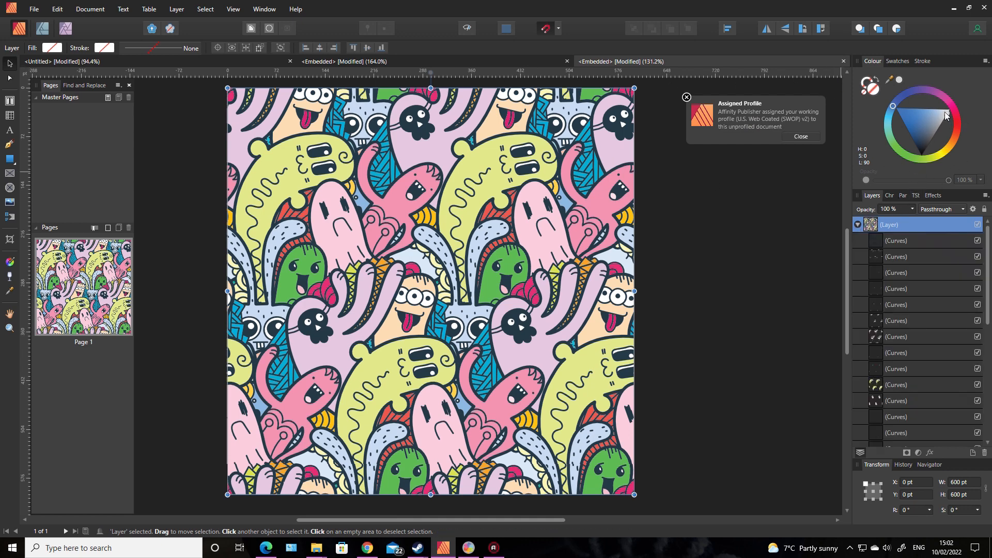
{"action": "left_click", "coordinate": [946, 114]}
{"action": "left_click", "coordinate": [896, 241]}
{"action": "left_click", "coordinate": [921, 155]}
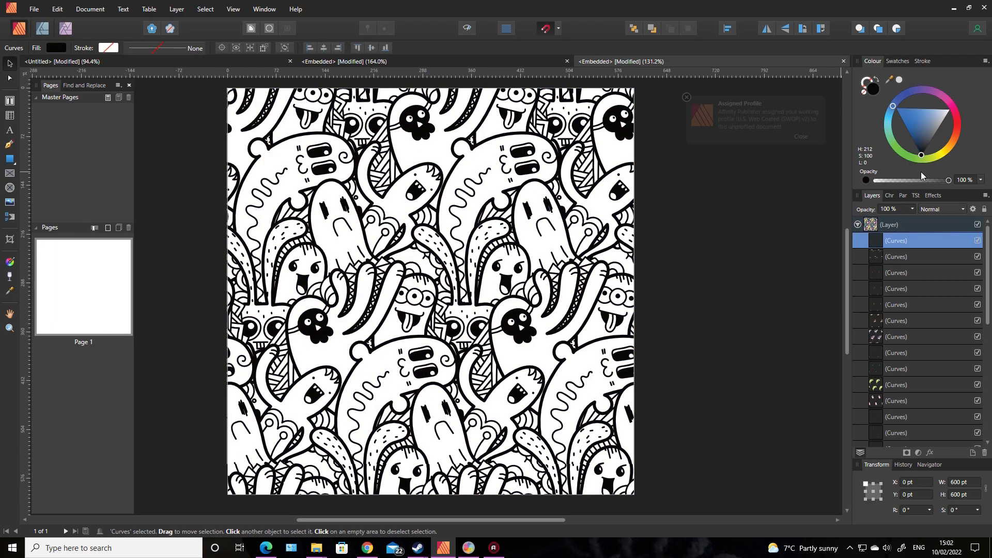
{"action": "left_click", "coordinate": [844, 60]}
{"action": "left_click", "coordinate": [844, 60]}
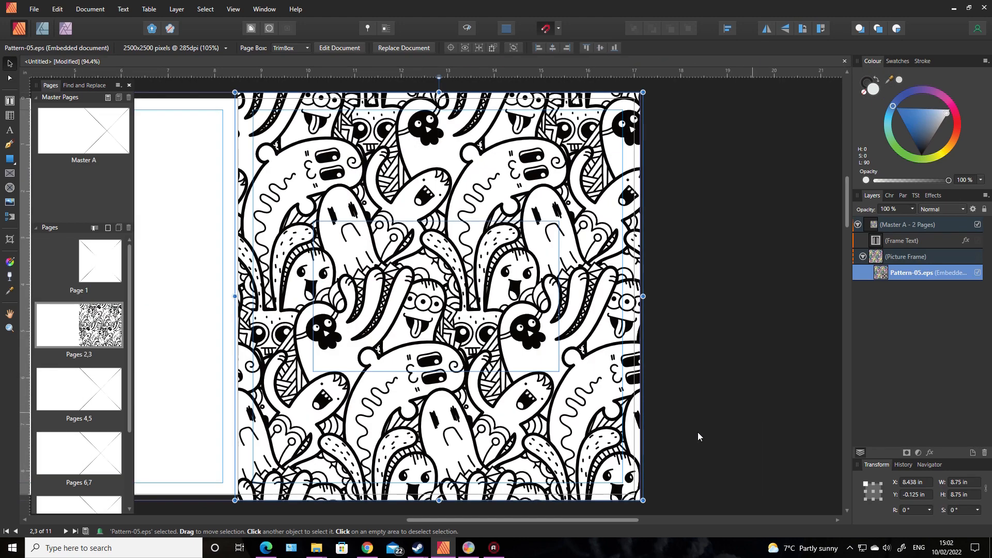
Enter "WHAT'S THAT SMELL?" in the text frame over the pattern on pages 2,3.
{"action": "left_click", "coordinate": [440, 303]}
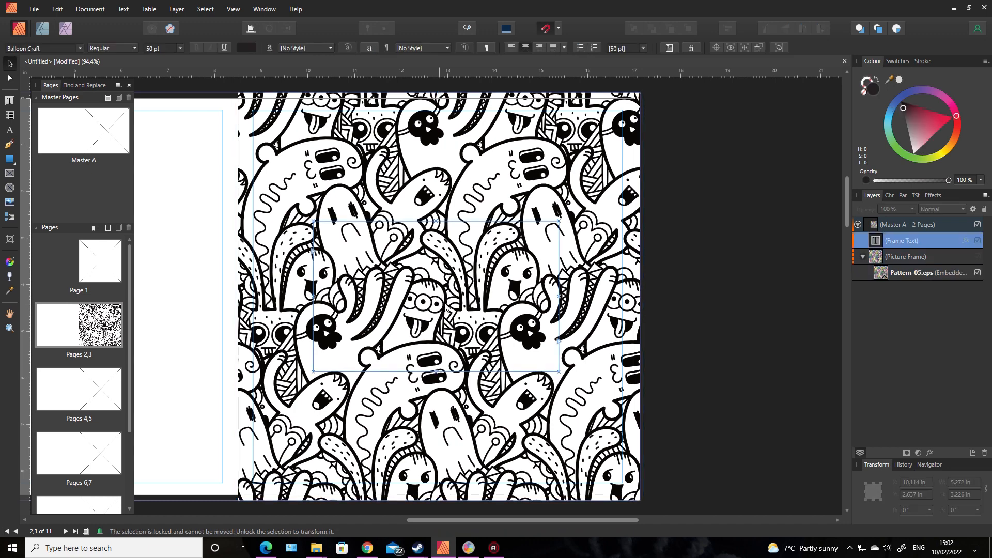
{"action": "double_click", "coordinate": [438, 298]}
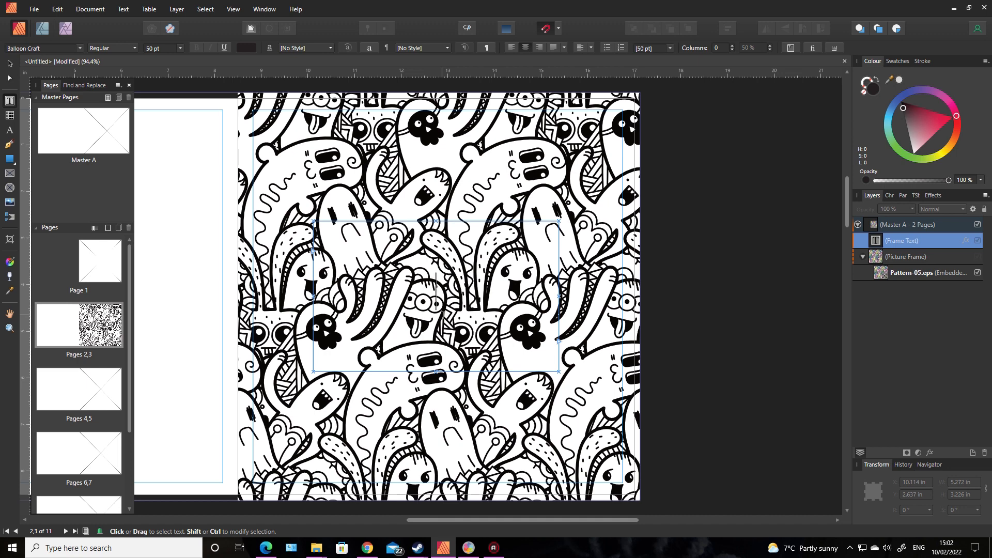
{"action": "type", "text": "WHATSS"}
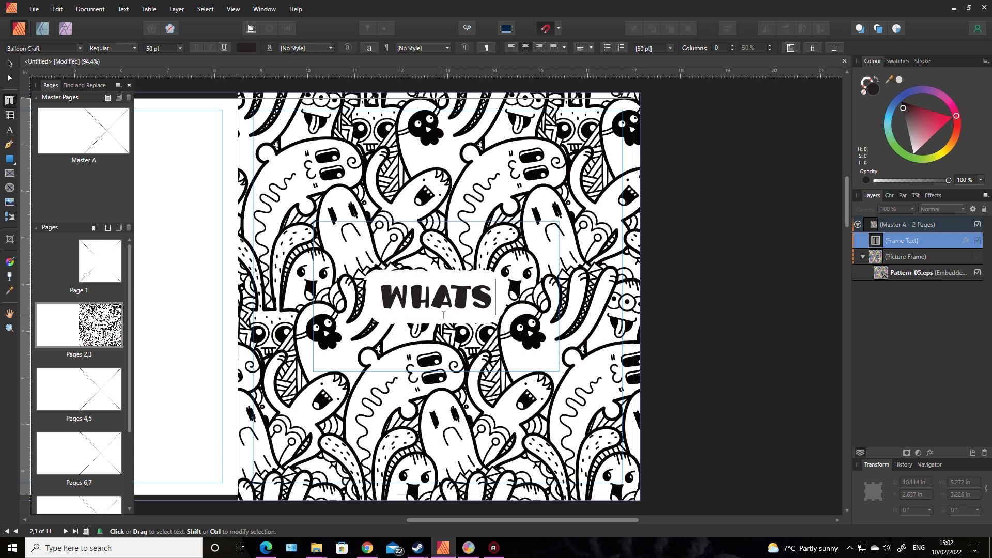
{"action": "key", "text": "BackSpace"}
{"action": "key", "text": "BackSpace"}
{"action": "type", "text": "'S THAT SMELL"}
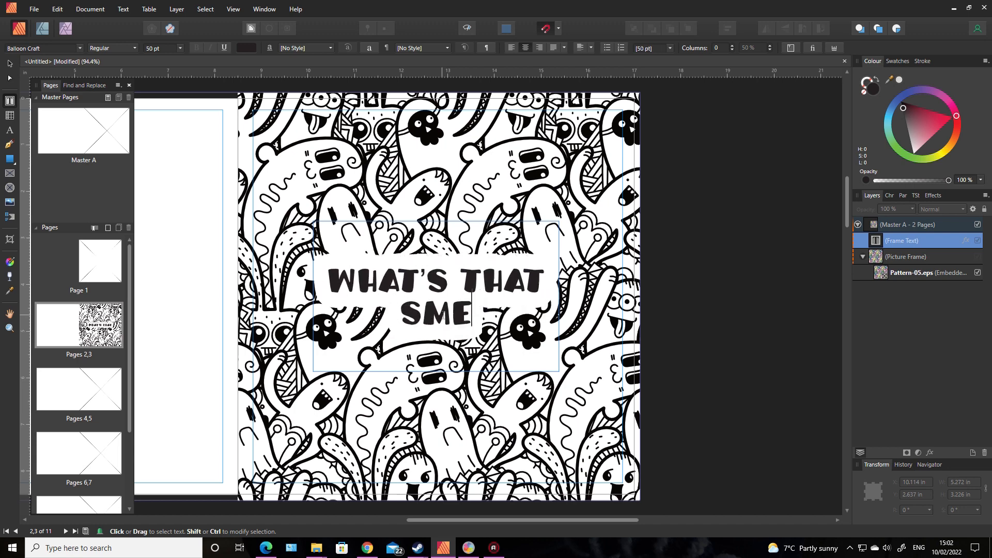
{"action": "type", "text": "?"}
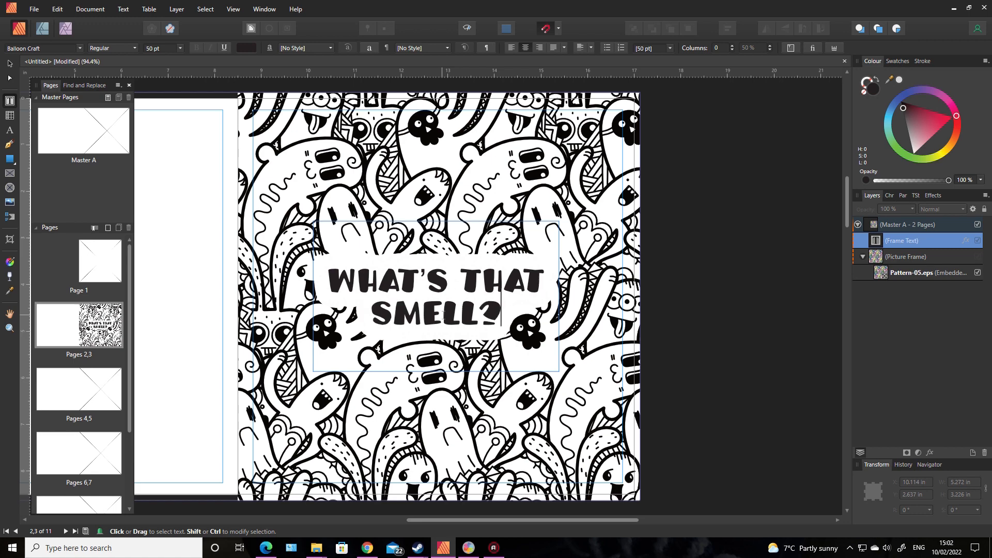
{"action": "key", "text": "Escape"}
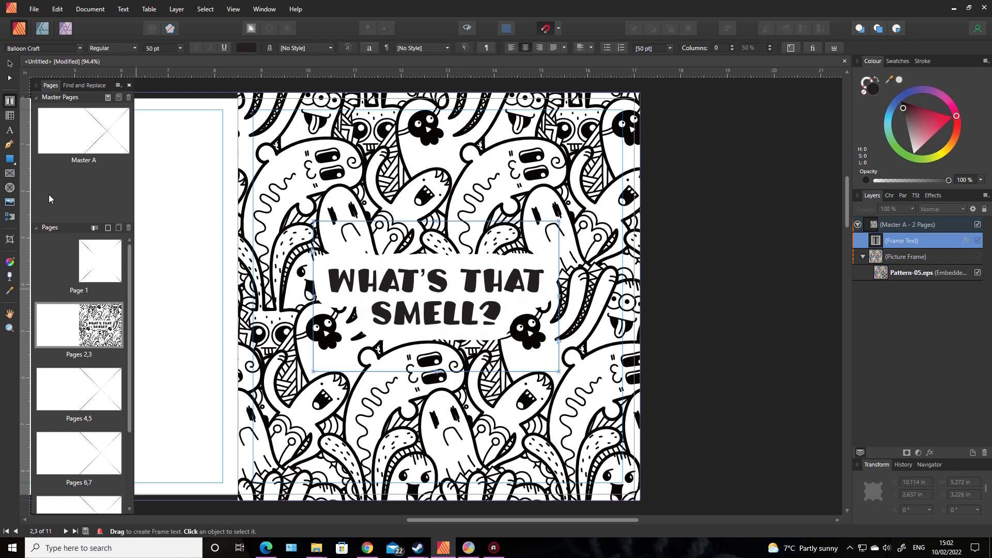
Turn off the Outline effect of the master page's text frame and check the text on pages 2,3.
{"action": "double_click", "coordinate": [96, 147]}
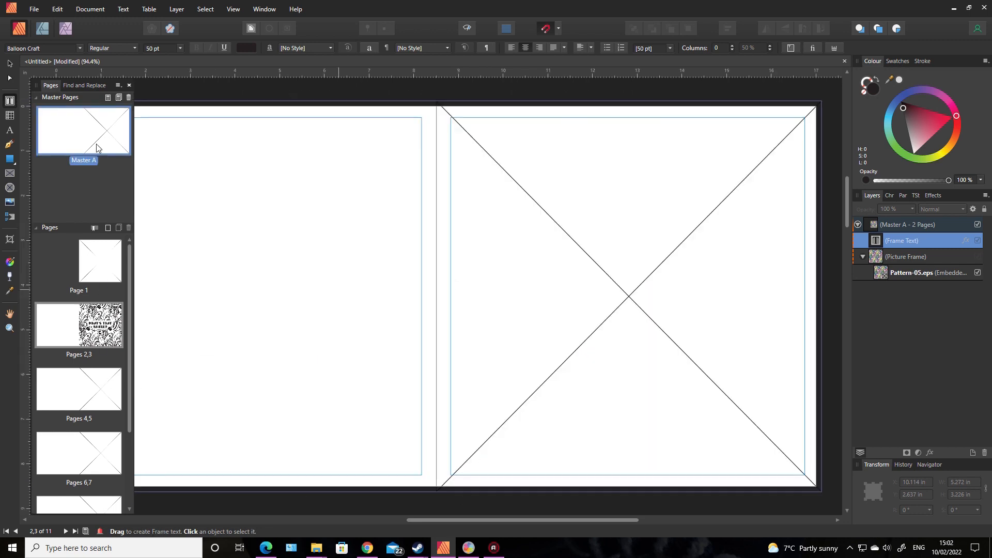
{"action": "left_click", "coordinate": [542, 275]}
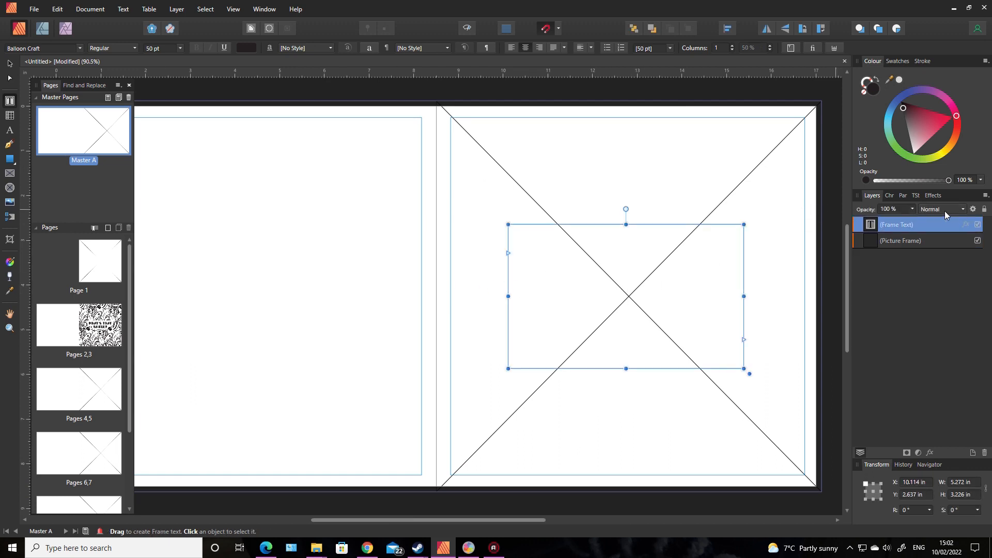
{"action": "left_click", "coordinate": [934, 196]}
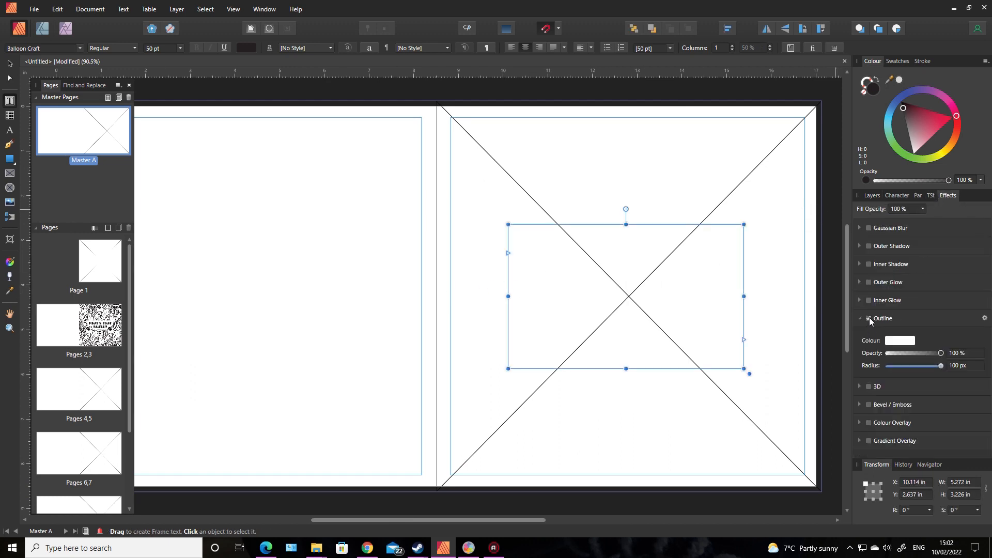
{"action": "double_click", "coordinate": [98, 325]}
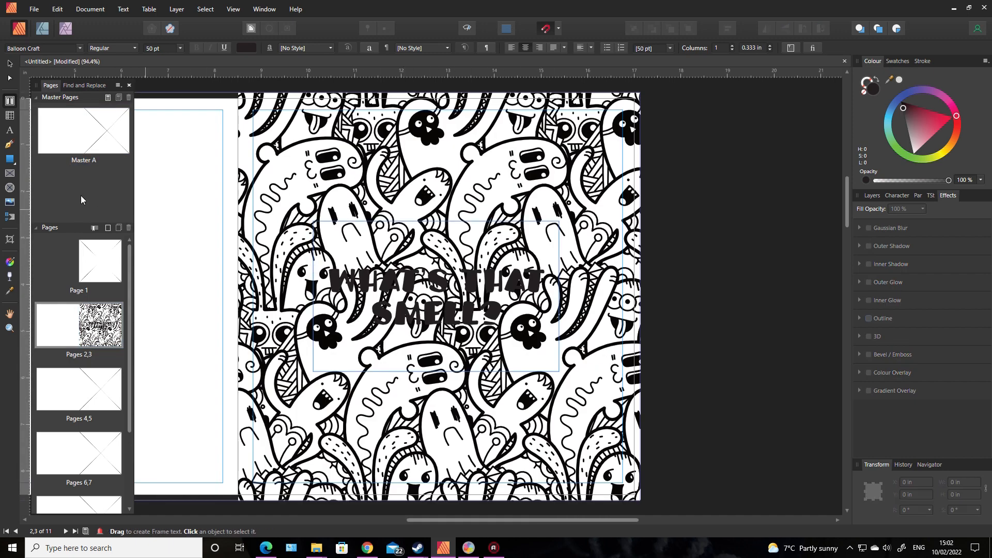
Draw a 12-bubble cloud about 6.56 in across on the master page's picture frame and centre it vertically around the text frame.
{"action": "left_click", "coordinate": [10, 159]}
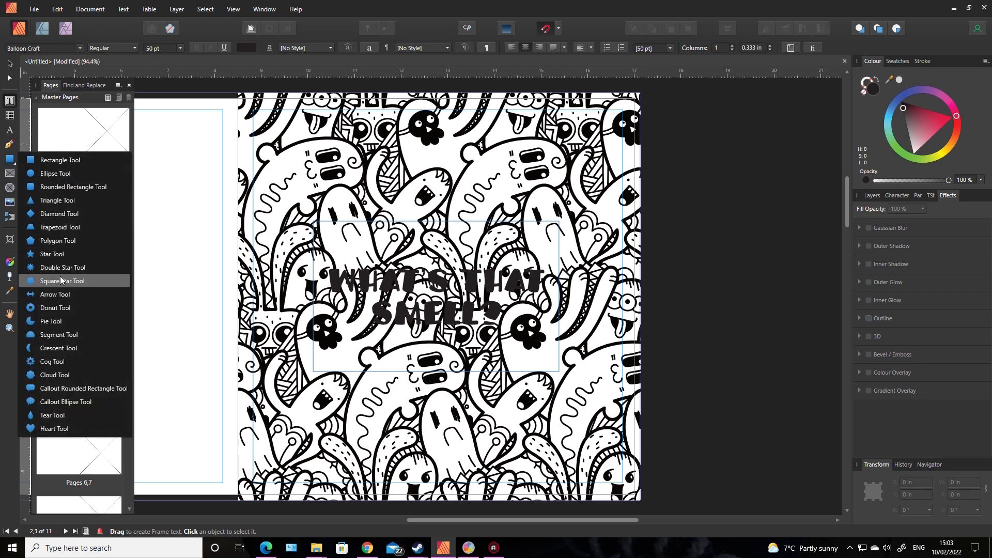
{"action": "left_click", "coordinate": [145, 161]}
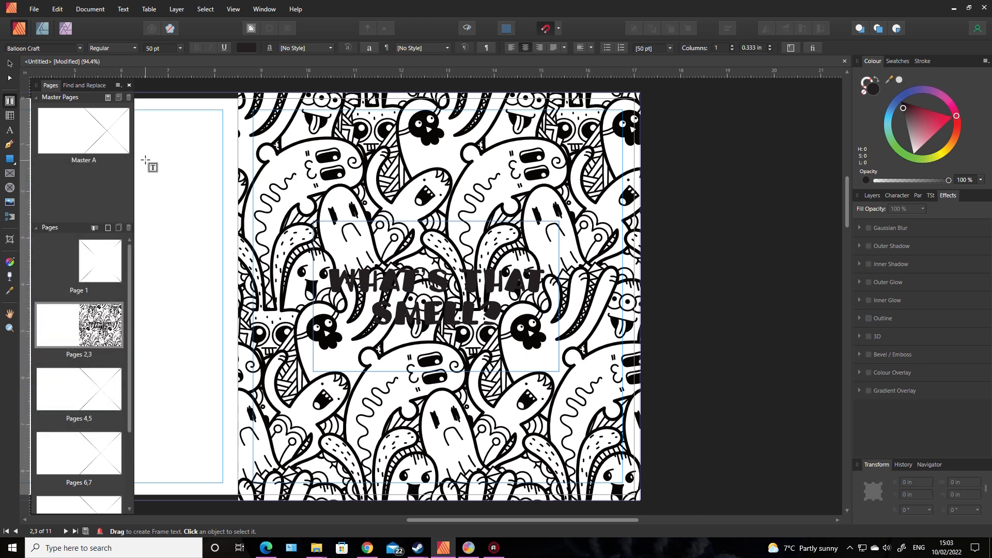
{"action": "double_click", "coordinate": [81, 147]}
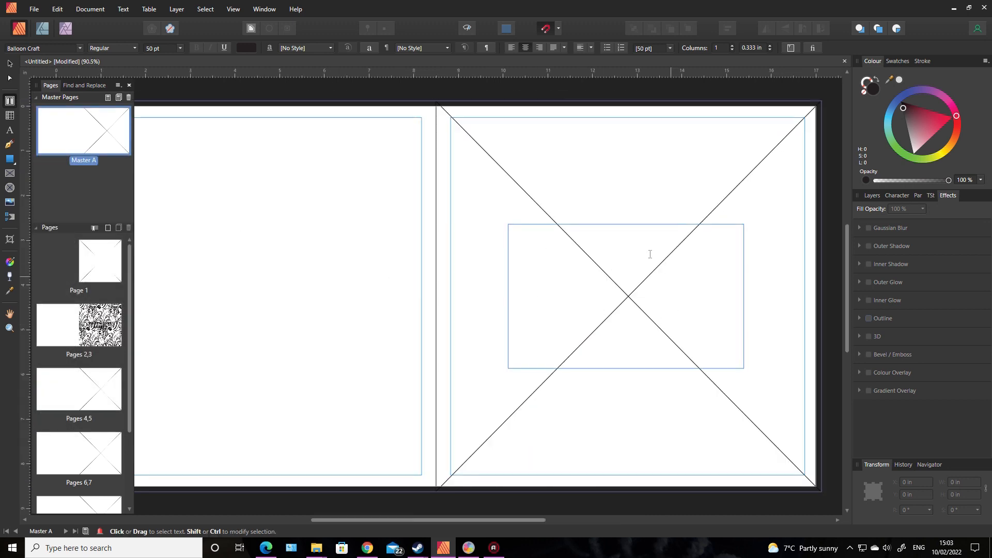
{"action": "left_click", "coordinate": [10, 161]}
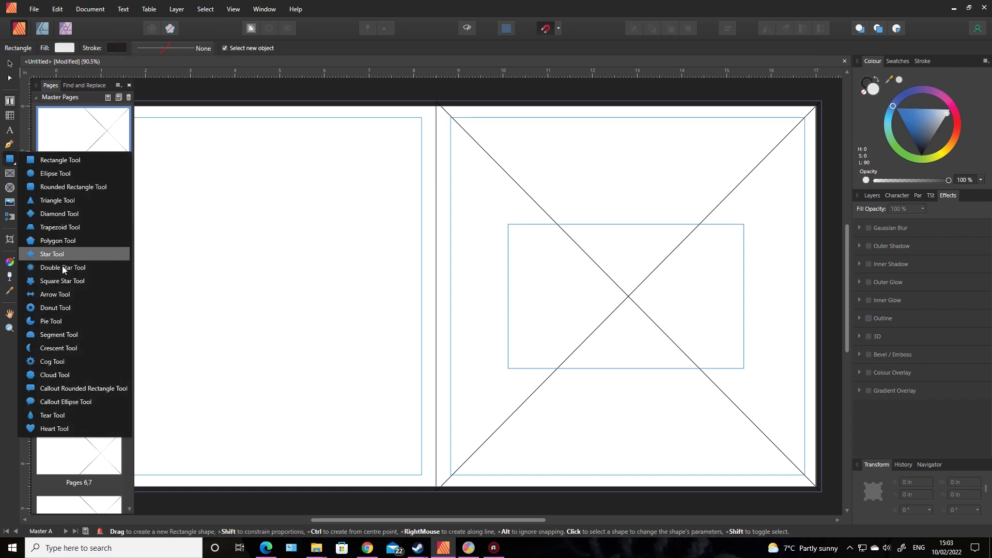
{"action": "left_click", "coordinate": [66, 375]}
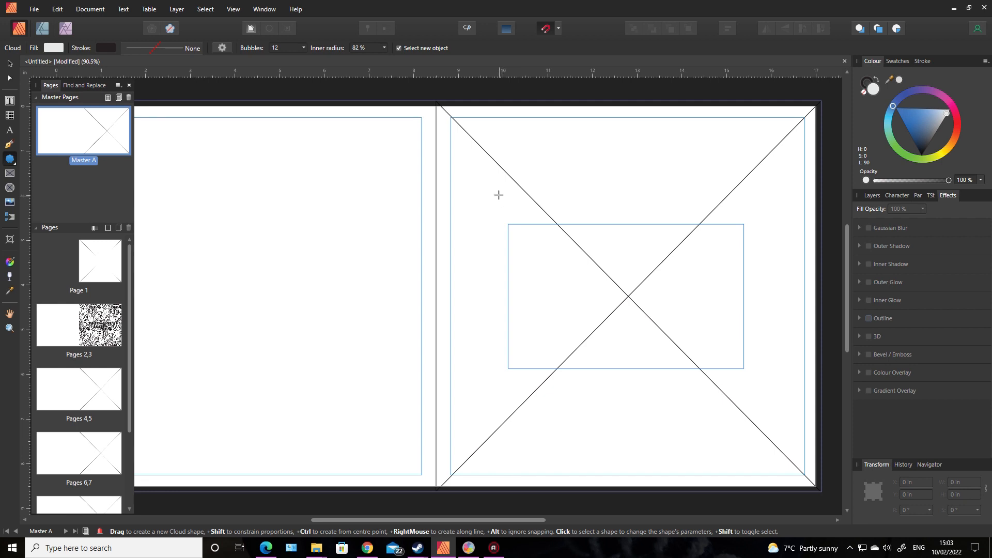
{"action": "left_click_drag", "start_coordinate": [492, 183], "coordinate": [781, 432]}
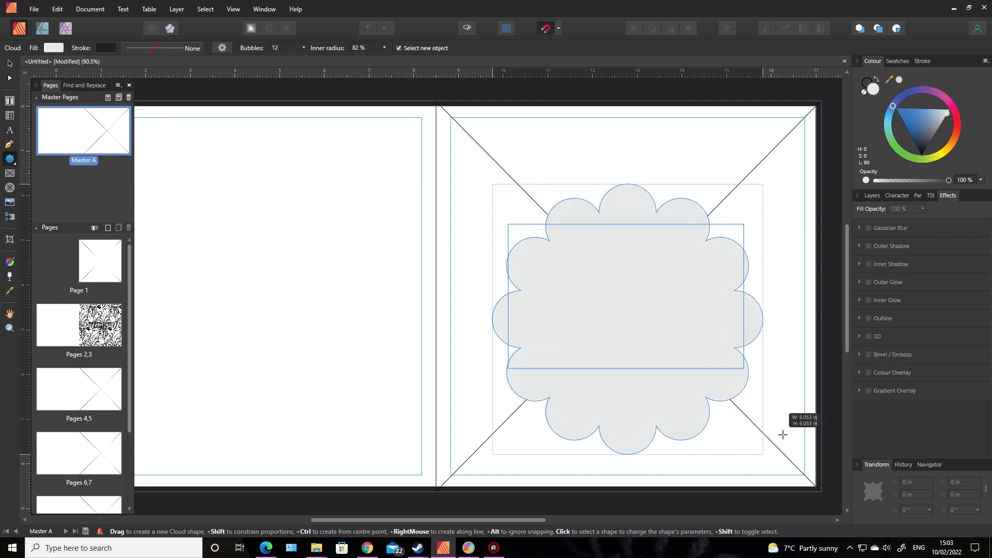
{"action": "left_click_drag", "start_coordinate": [492, 185], "coordinate": [469, 160]}
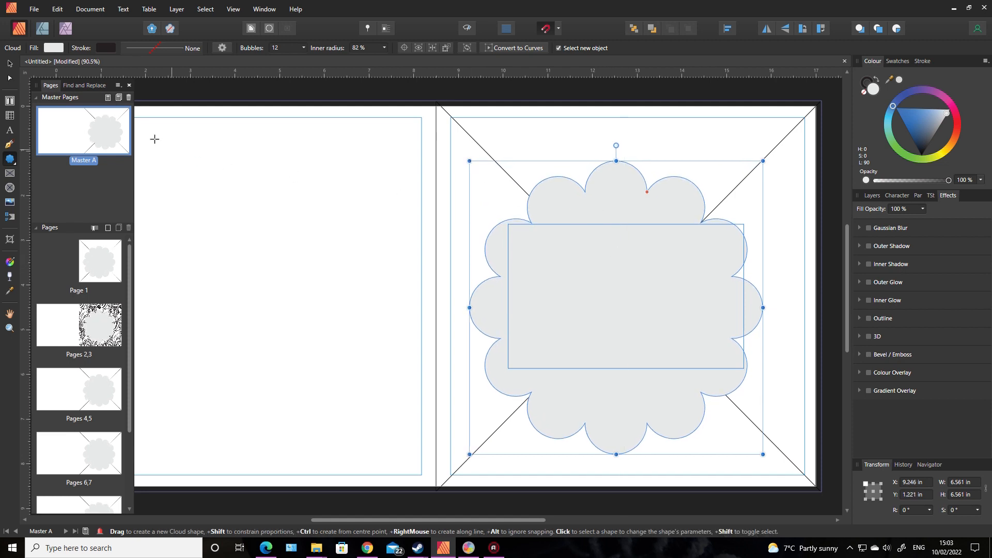
{"action": "left_click", "coordinate": [10, 63]}
{"action": "left_click_drag", "start_coordinate": [583, 205], "coordinate": [583, 194]}
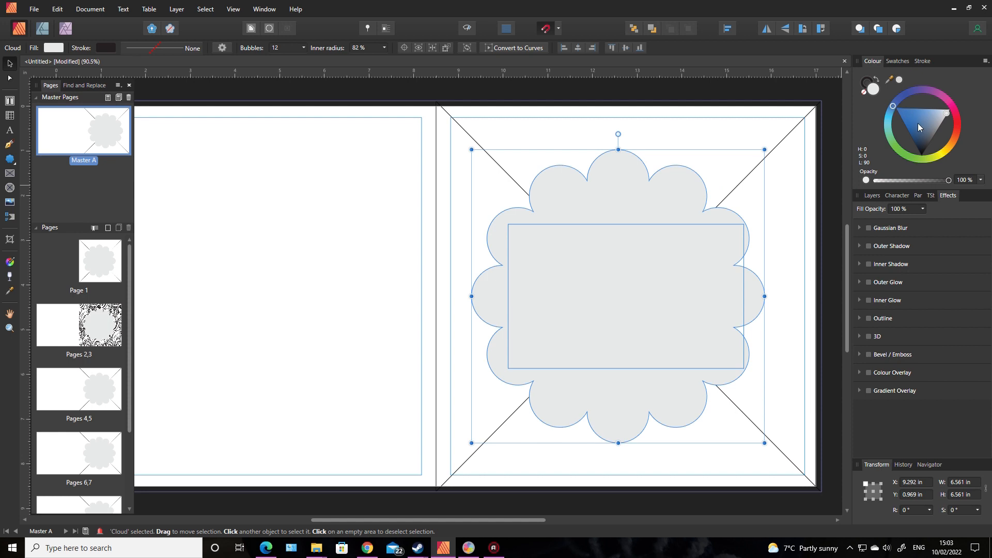
Fill the cloud with white, move it beneath the text frame in the layer order, and check pages 2,3.
{"action": "left_click_drag", "start_coordinate": [938, 124], "coordinate": [949, 109]}
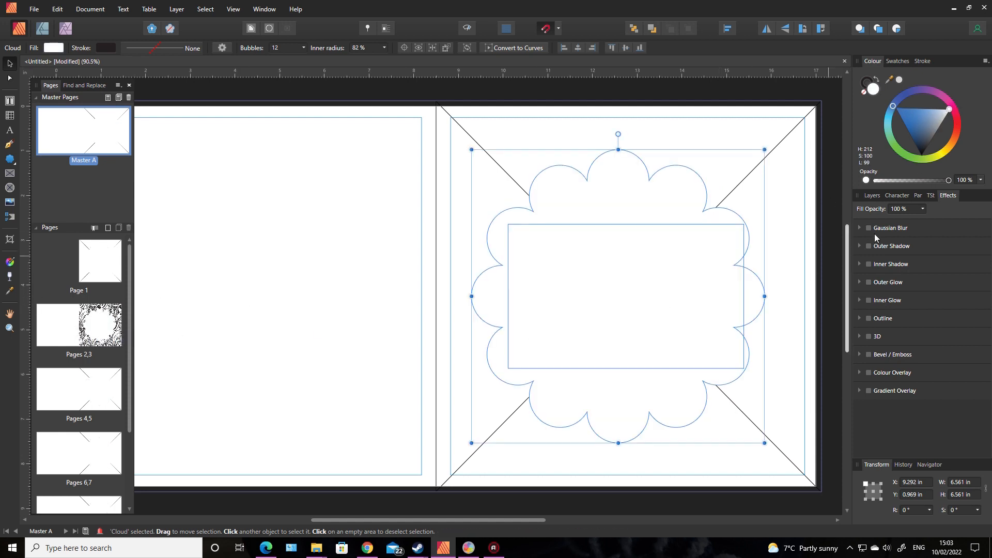
{"action": "left_click", "coordinate": [872, 195]}
{"action": "left_click_drag", "start_coordinate": [870, 225], "coordinate": [860, 252]}
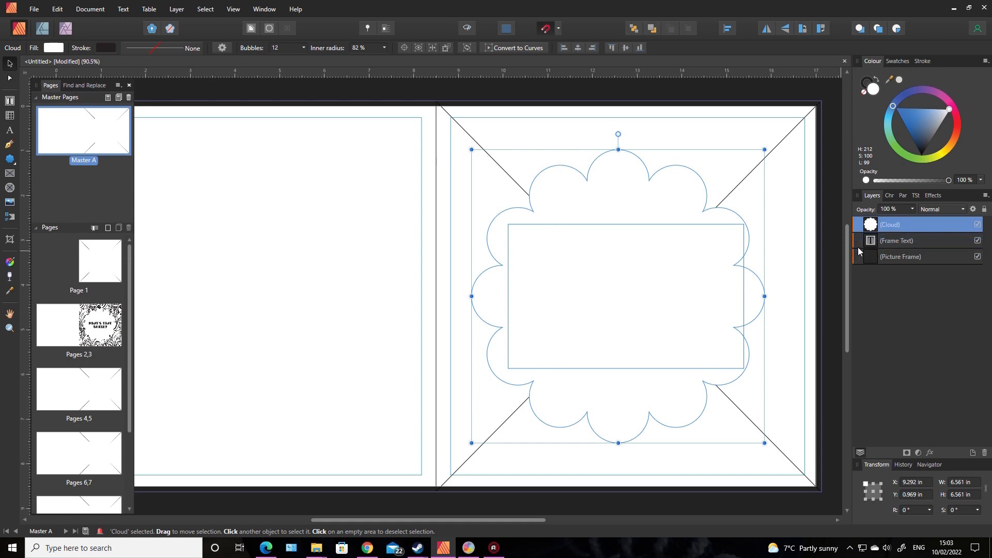
{"action": "left_click", "coordinate": [93, 331]}
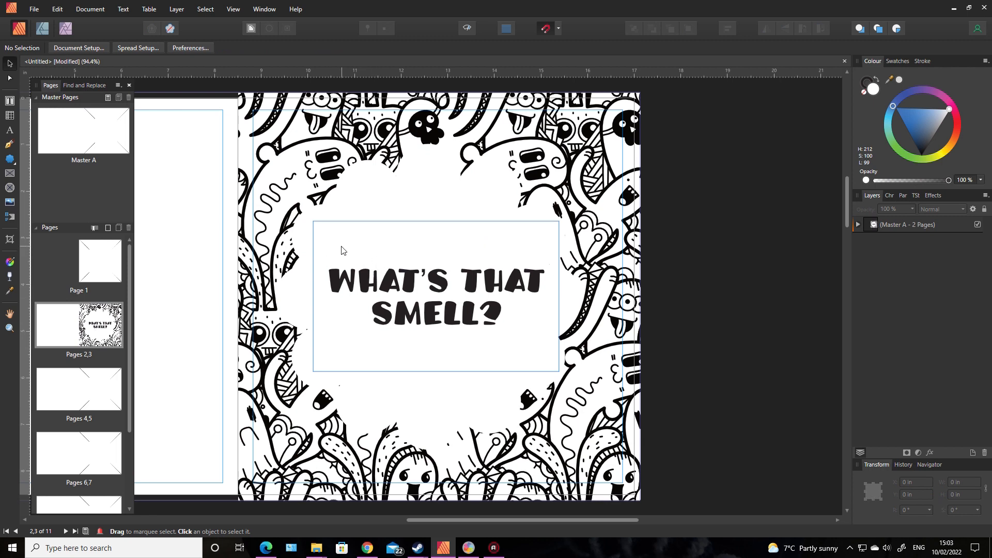
Undo the cloud's reordering, white fill, move, resizing and creation on the master page.
{"action": "key", "text": "ctrl+z"}
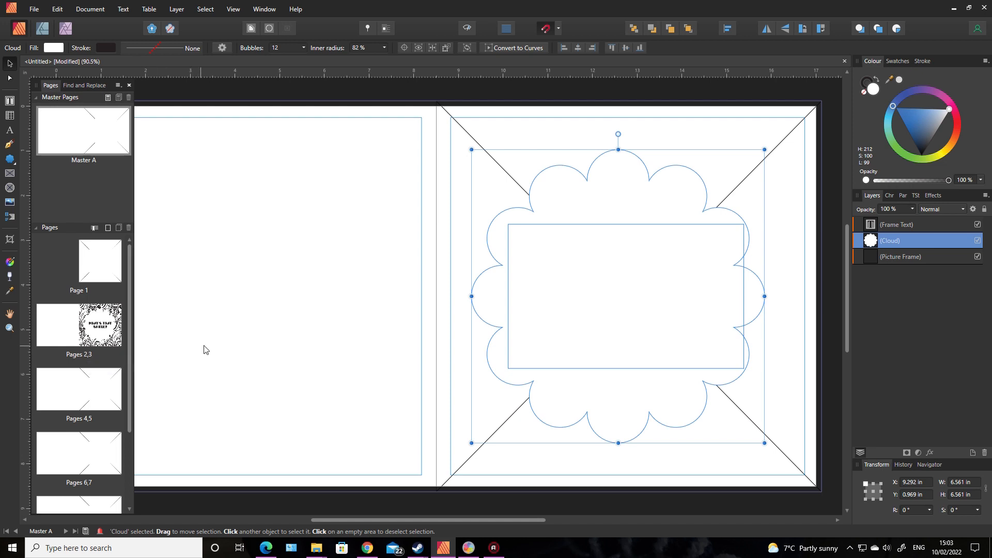
{"action": "key", "text": "ctrl+z"}
{"action": "key", "text": "ctrl+z"}
{"action": "key", "text": "ctrl+z"}
{"action": "key", "text": "ctrl+z"}
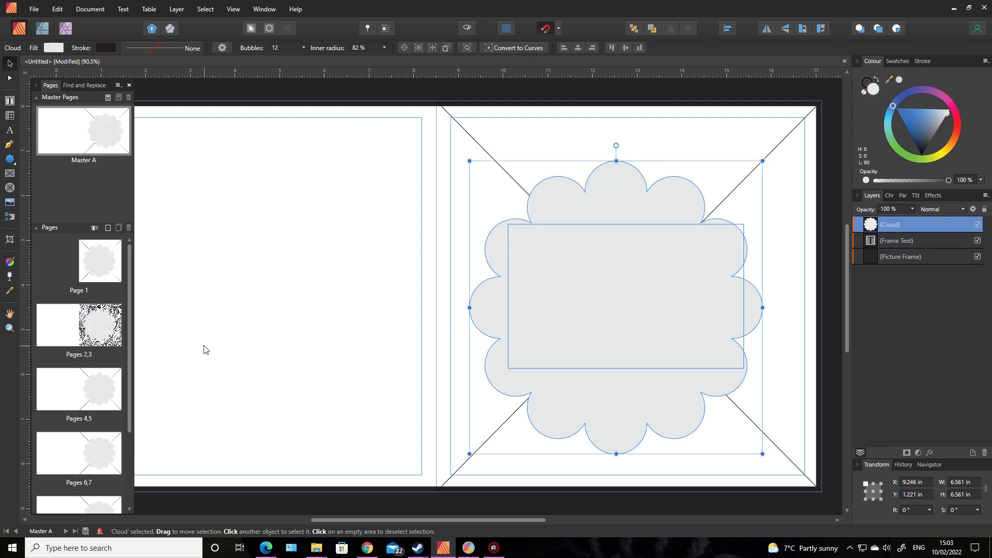
{"action": "key", "text": "ctrl+z"}
{"action": "key", "text": "ctrl+z"}
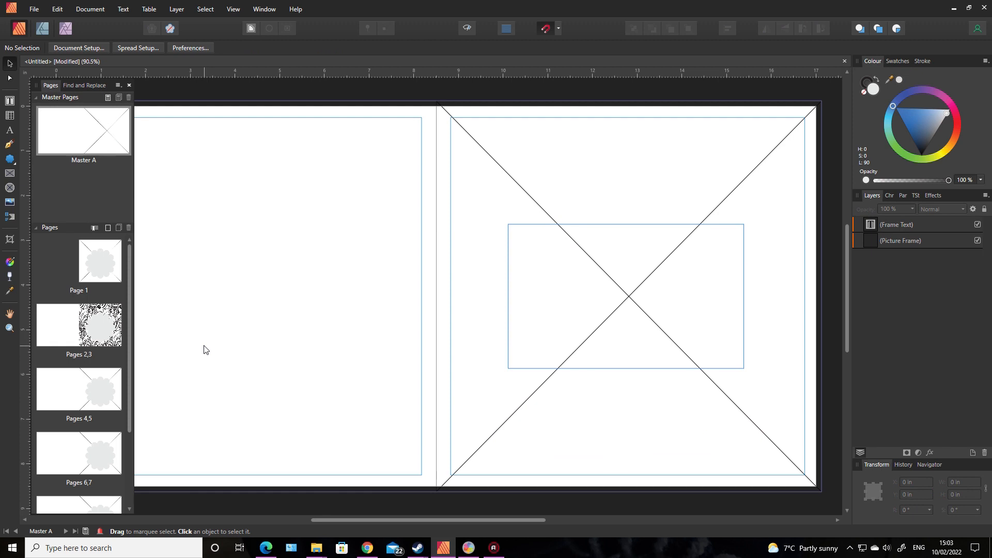
Restore the Outline effect on the master page's text frame and return to pages 2,3.
{"action": "left_click", "coordinate": [557, 335]}
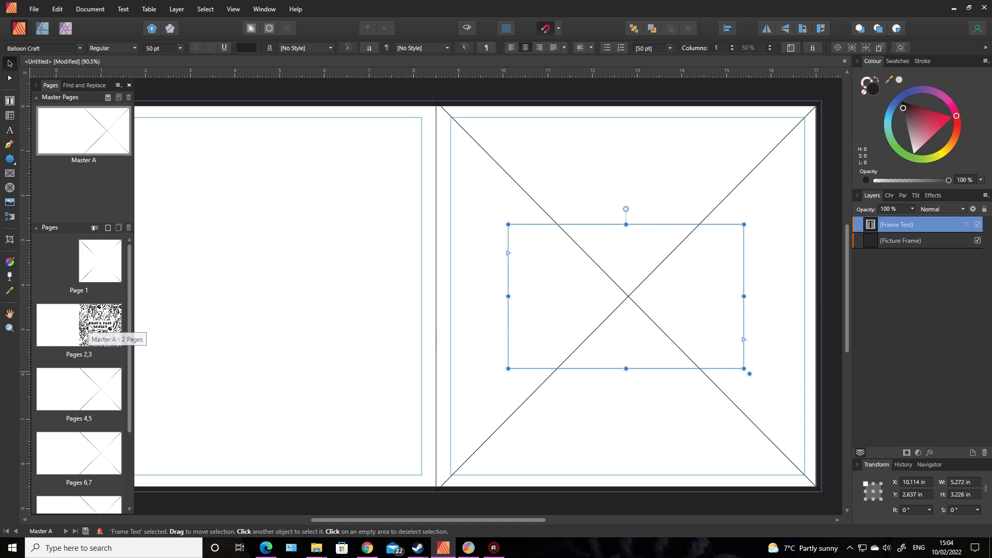
{"action": "double_click", "coordinate": [88, 325]}
{"action": "left_click_drag", "start_coordinate": [543, 522], "coordinate": [480, 519]}
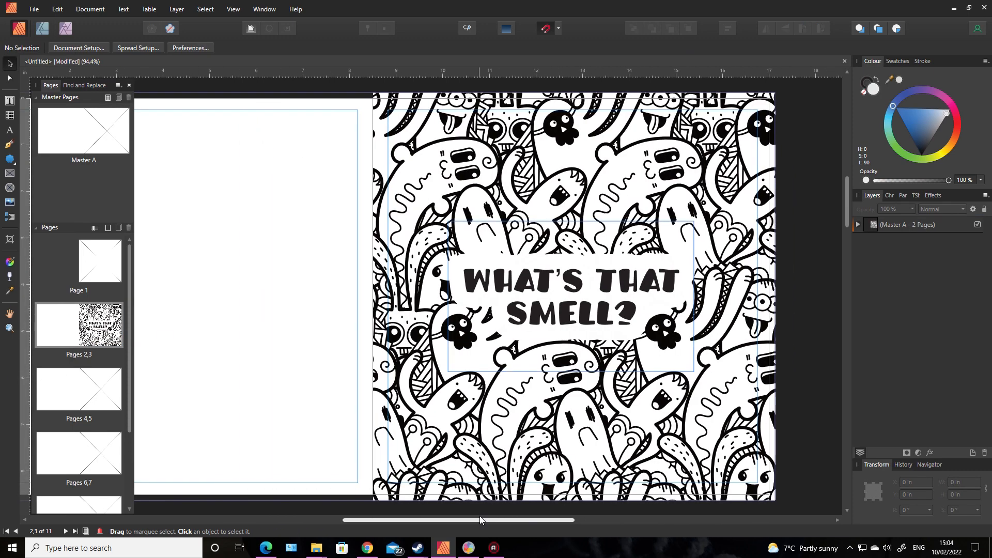
Place Pattern-06.eps in the picture frame on the right-hand page of pages 4,5.
{"action": "double_click", "coordinate": [83, 394]}
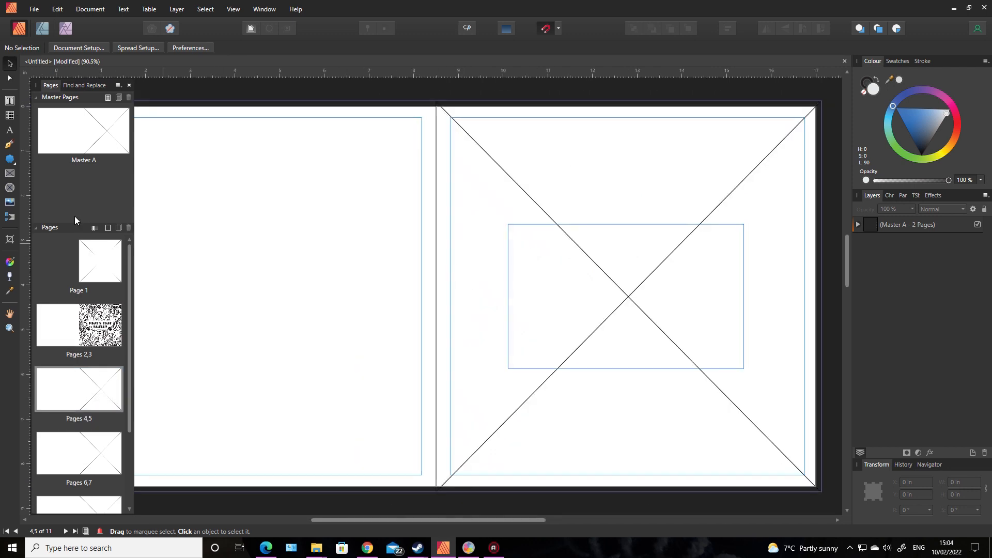
{"action": "left_click", "coordinate": [537, 170]}
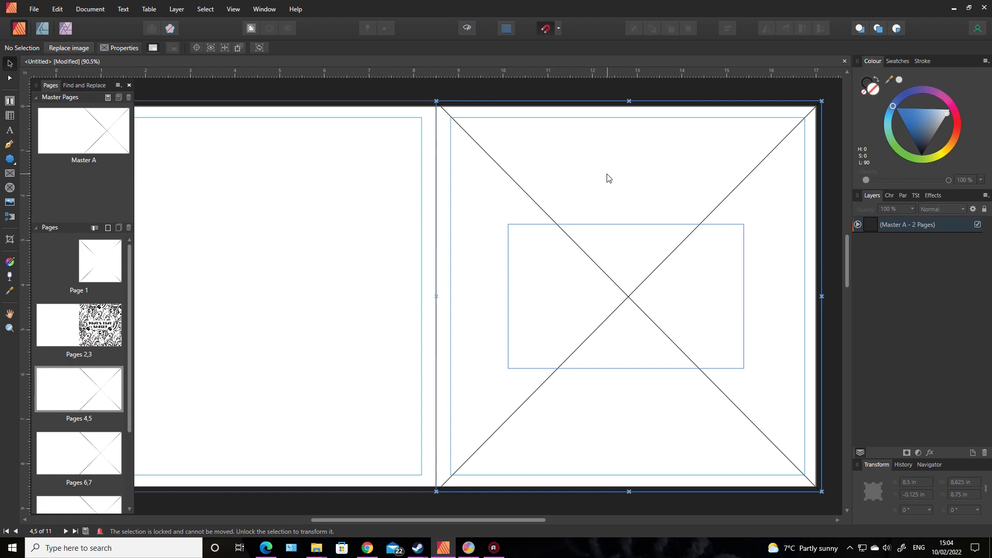
{"action": "left_click", "coordinate": [10, 205]}
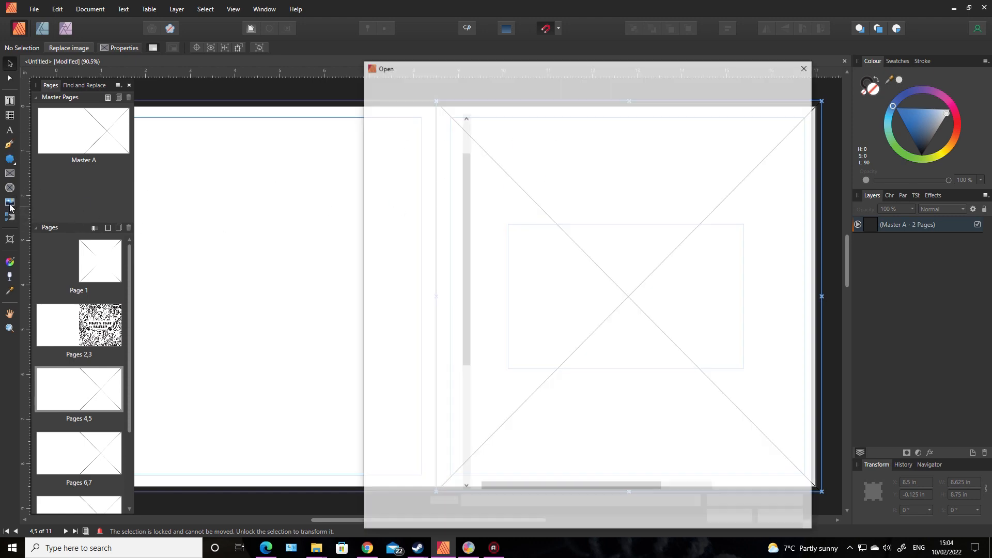
{"action": "double_click", "coordinate": [522, 146]}
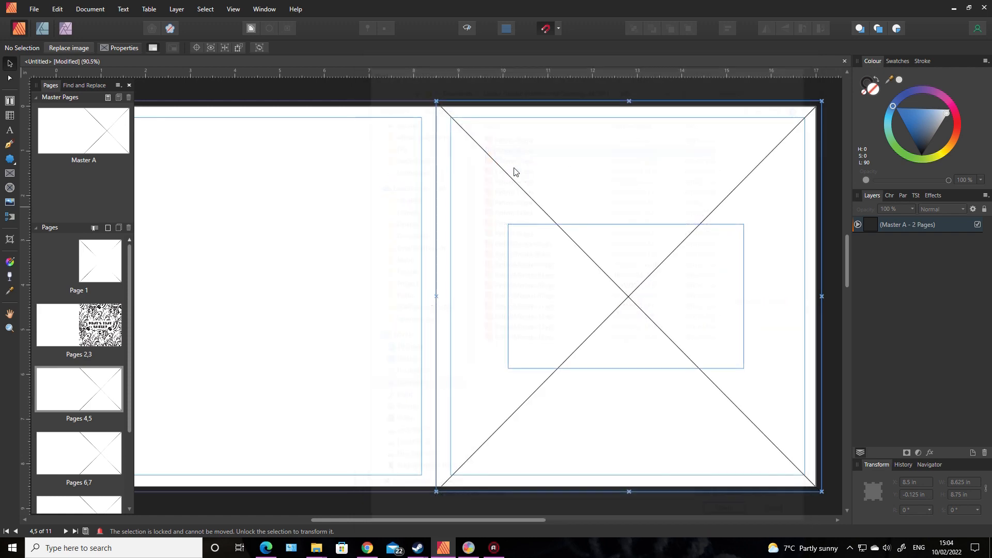
{"action": "left_click", "coordinate": [516, 160]}
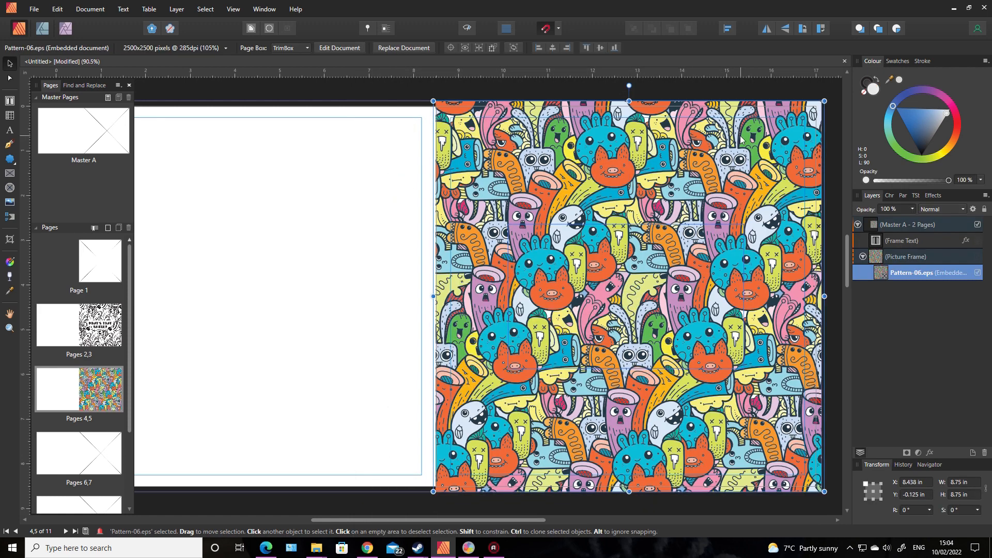
Open the embedded Pattern-06.eps for editing and fill its whole layer with white.
{"action": "double_click", "coordinate": [740, 138]}
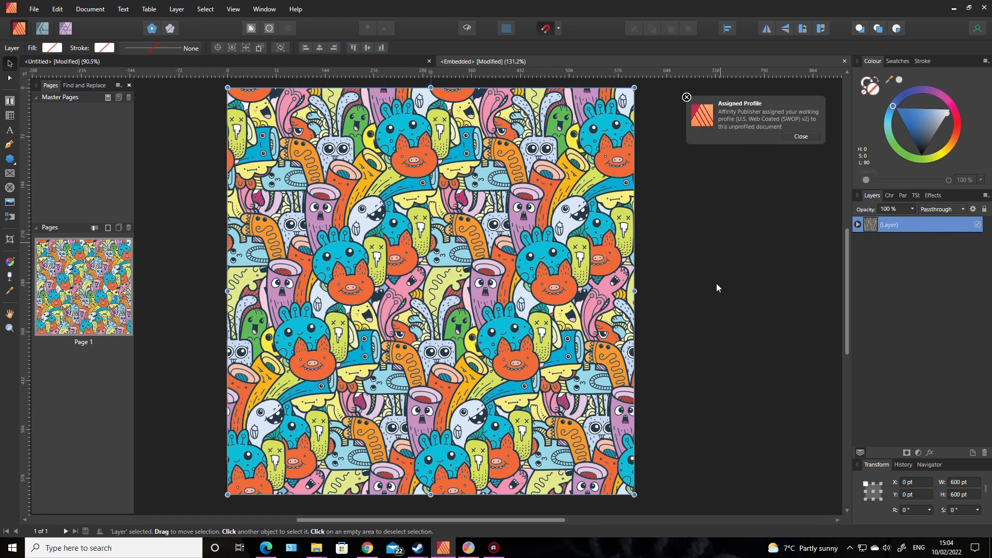
{"action": "left_click", "coordinate": [800, 136]}
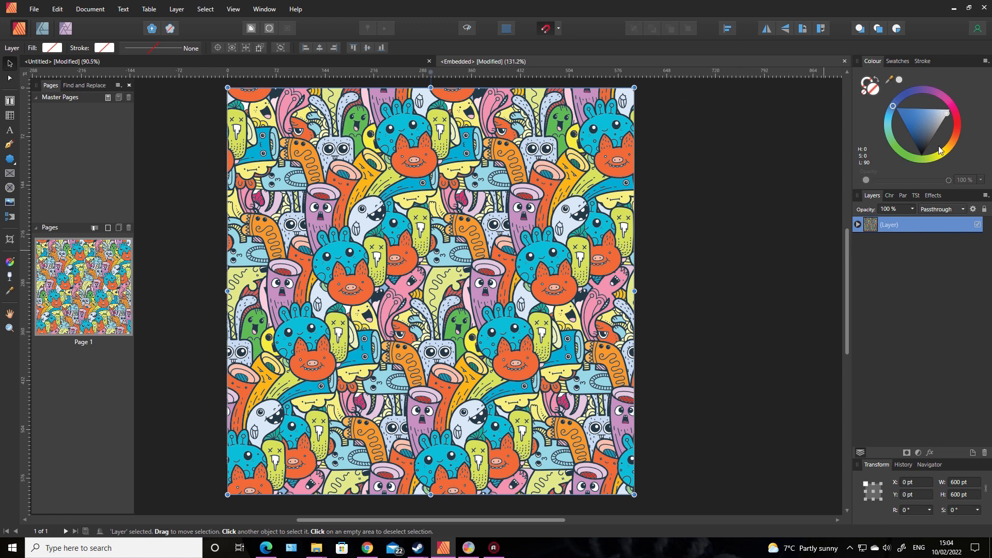
{"action": "left_click", "coordinate": [915, 119]}
{"action": "left_click_drag", "start_coordinate": [915, 120], "coordinate": [972, 100]}
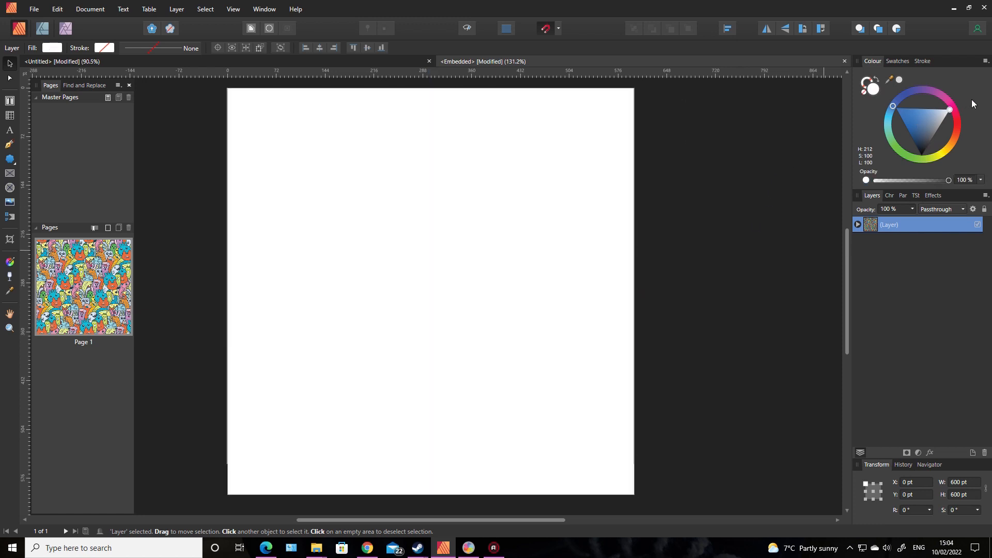
Fill the topmost curves inside the pattern's layer with black and return to the book document.
{"action": "left_click", "coordinate": [861, 224]}
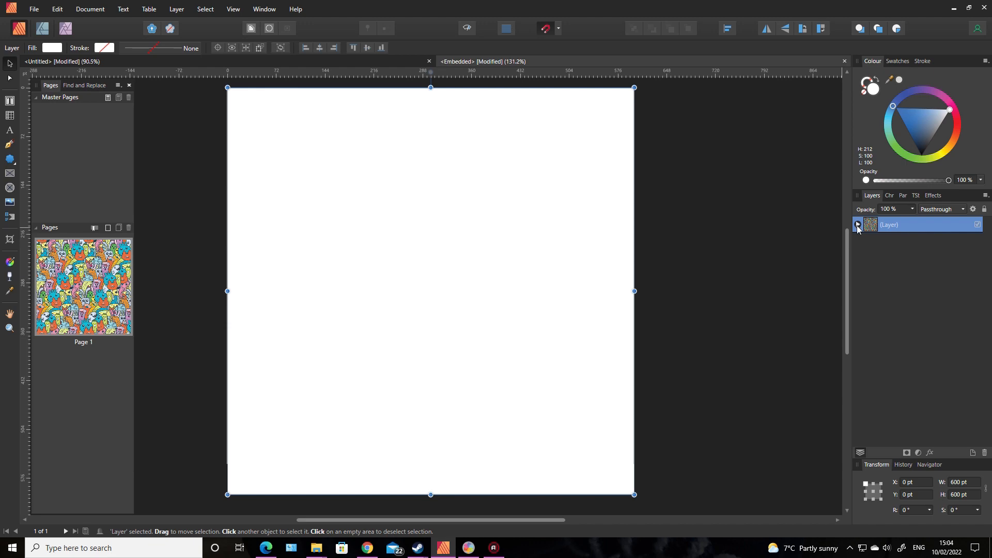
{"action": "left_click", "coordinate": [856, 225]}
{"action": "left_click", "coordinate": [900, 241]}
{"action": "left_click", "coordinate": [929, 136]}
{"action": "left_click_drag", "start_coordinate": [929, 136], "coordinate": [922, 155]}
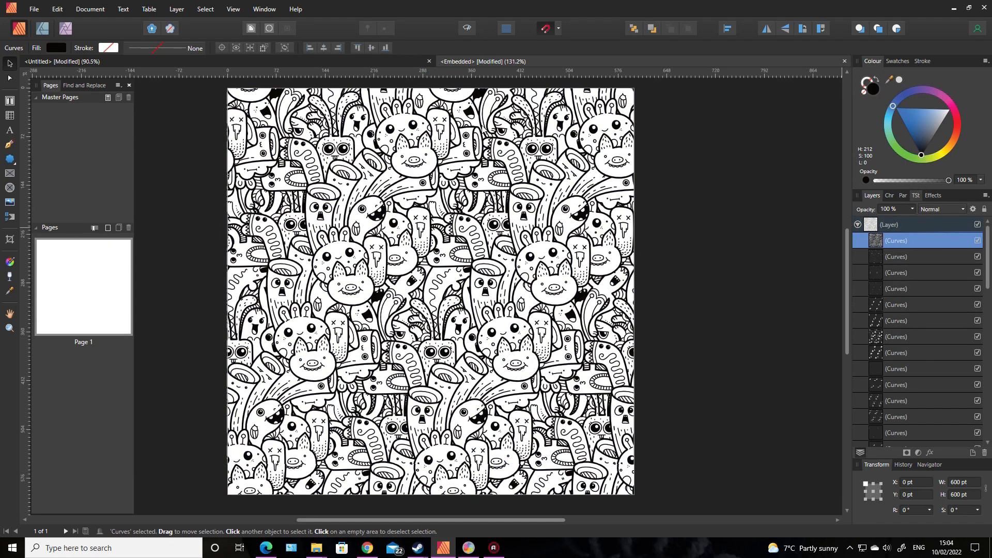
{"action": "left_click", "coordinate": [329, 62]}
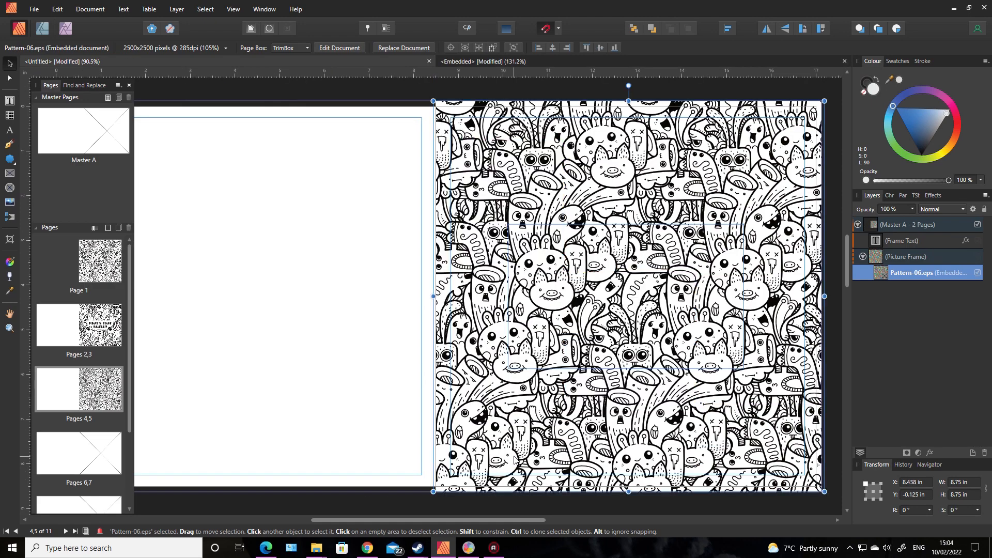
Enter "ASK YOUR DAD" in the text frame over the pattern on pages 4,5 and deselect it.
{"action": "double_click", "coordinate": [636, 293]}
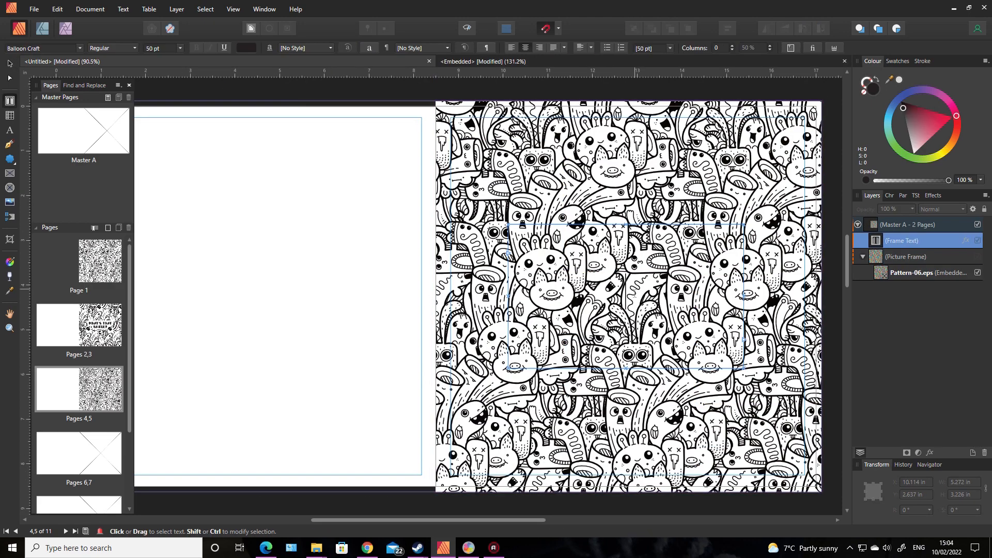
{"action": "type", "text": "AS"}
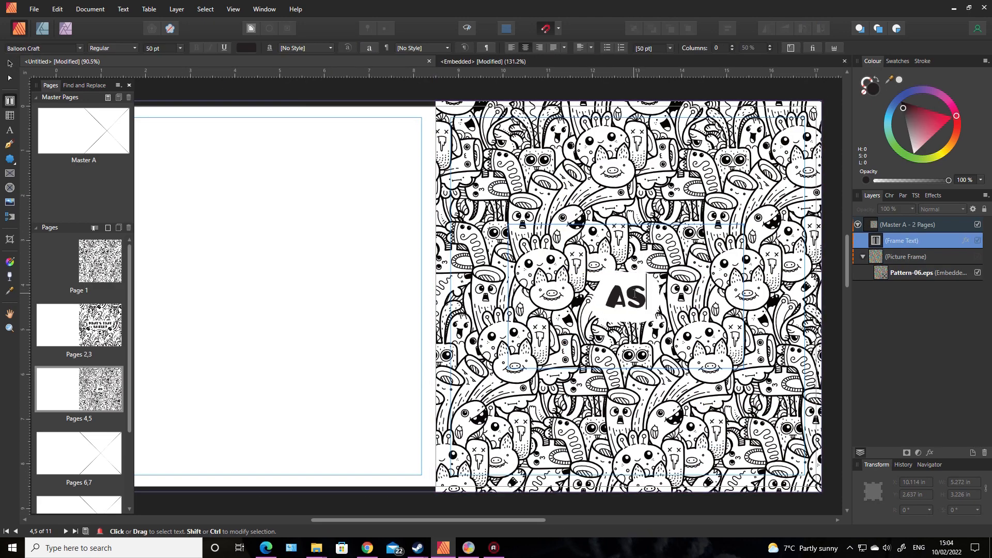
{"action": "type", "text": "K YOUR DAD"}
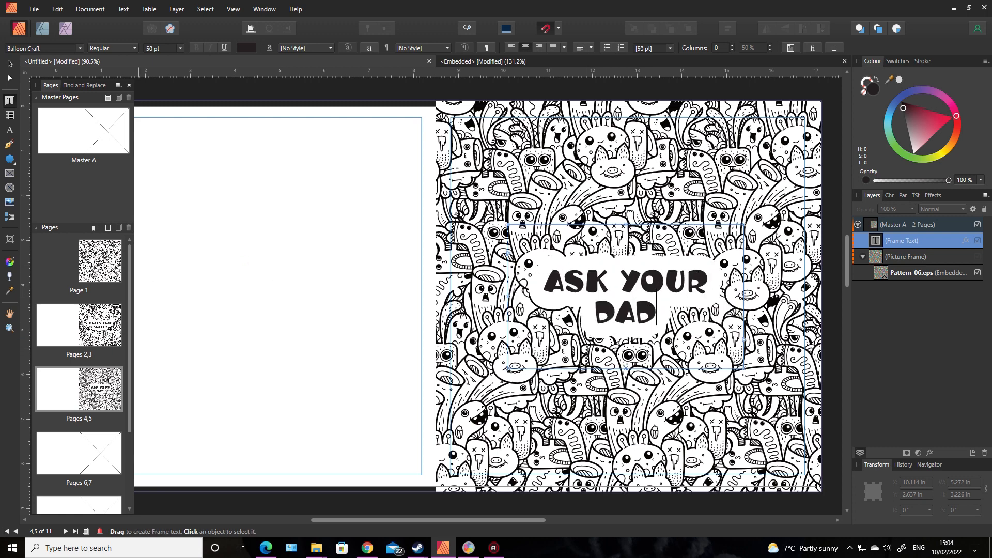
{"action": "left_click", "coordinate": [9, 63]}
{"action": "left_click", "coordinate": [273, 252]}
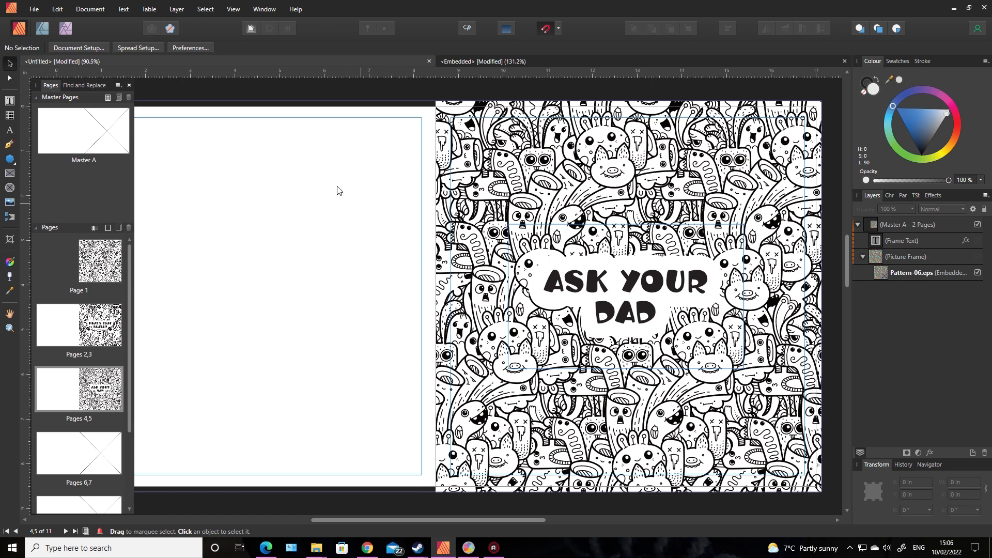
Cover the blank left-hand page of pages 4,5 out to the bleed with an 8.625 by 8.75 in rectangle filled black.
{"action": "left_click_drag", "start_coordinate": [474, 522], "coordinate": [414, 525]}
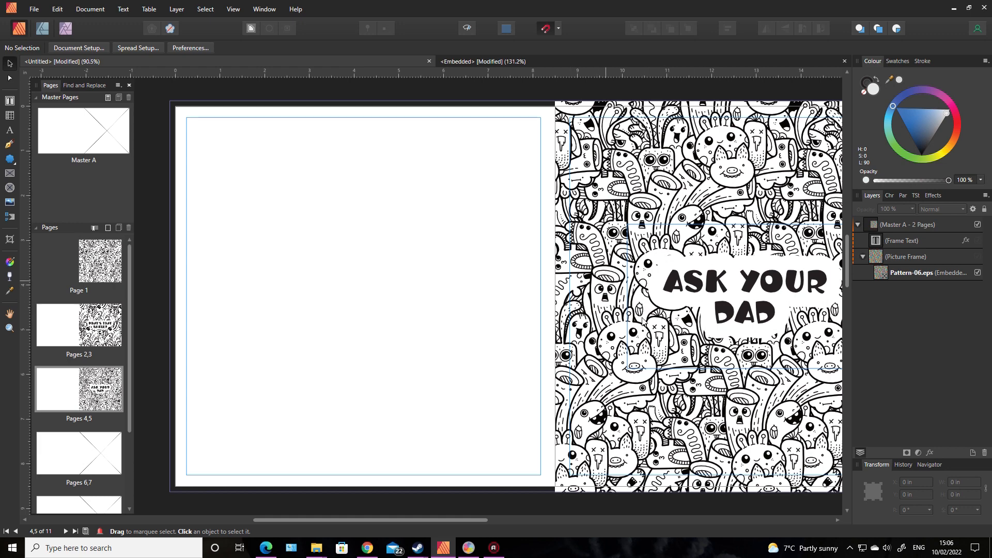
{"action": "left_click_drag", "start_coordinate": [449, 519], "coordinate": [524, 517]}
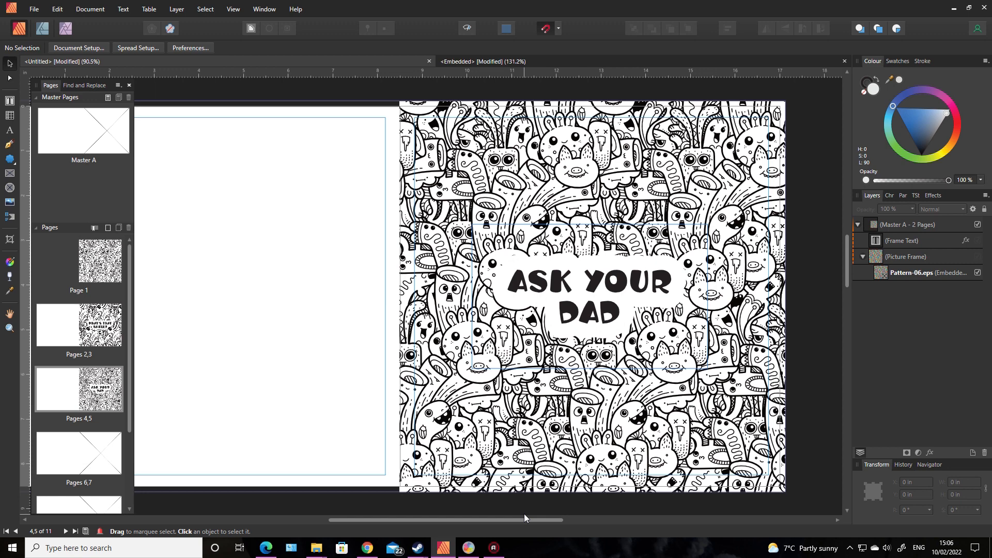
{"action": "left_click_drag", "start_coordinate": [525, 516], "coordinate": [469, 524]}
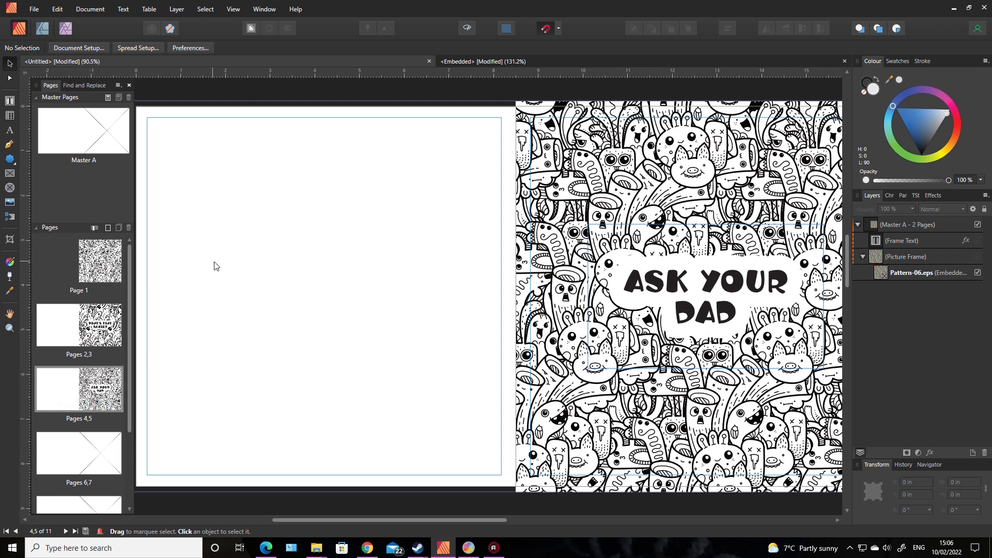
{"action": "left_click_drag", "start_coordinate": [305, 519], "coordinate": [296, 518]}
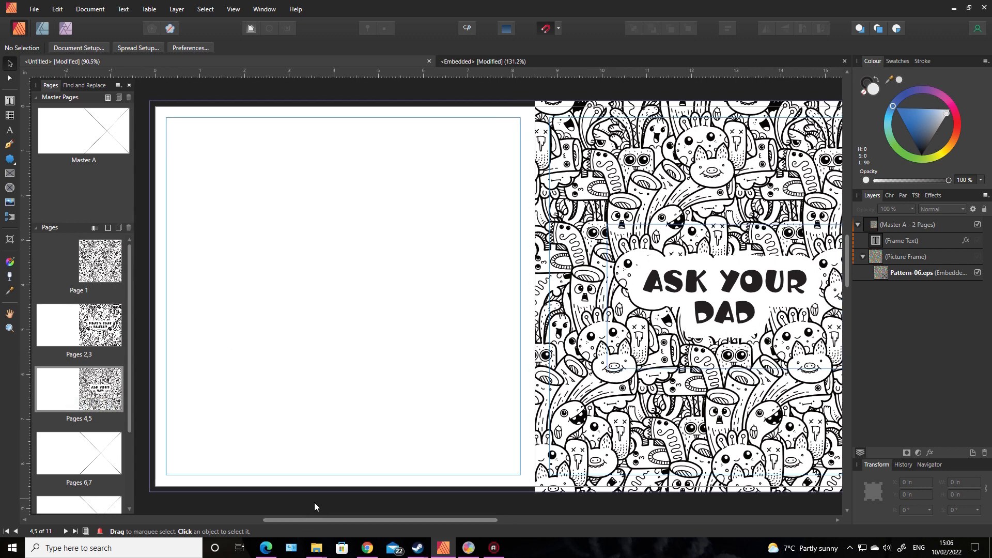
{"action": "left_click", "coordinate": [9, 160]}
{"action": "left_click", "coordinate": [14, 164]}
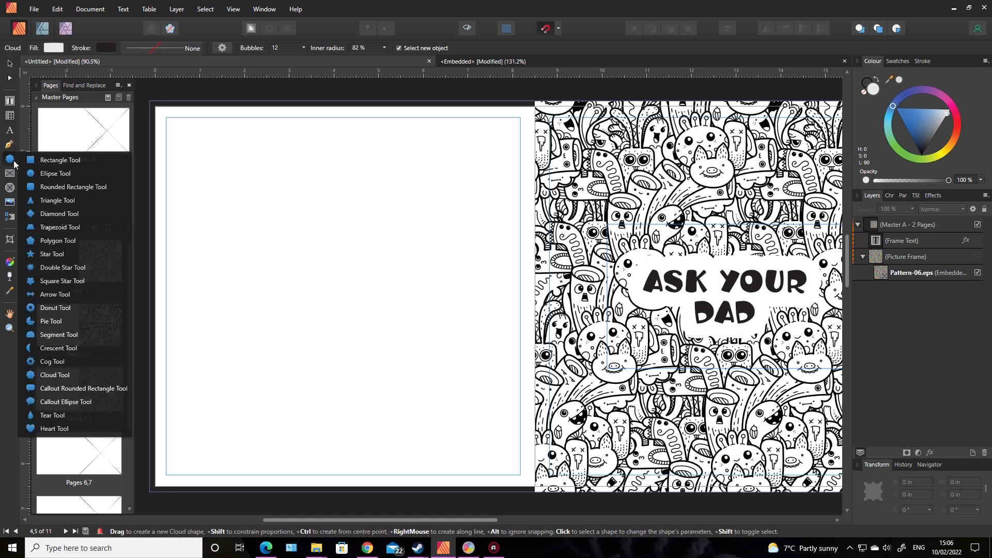
{"action": "left_click", "coordinate": [34, 163]}
{"action": "left_click_drag", "start_coordinate": [150, 102], "coordinate": [535, 491]}
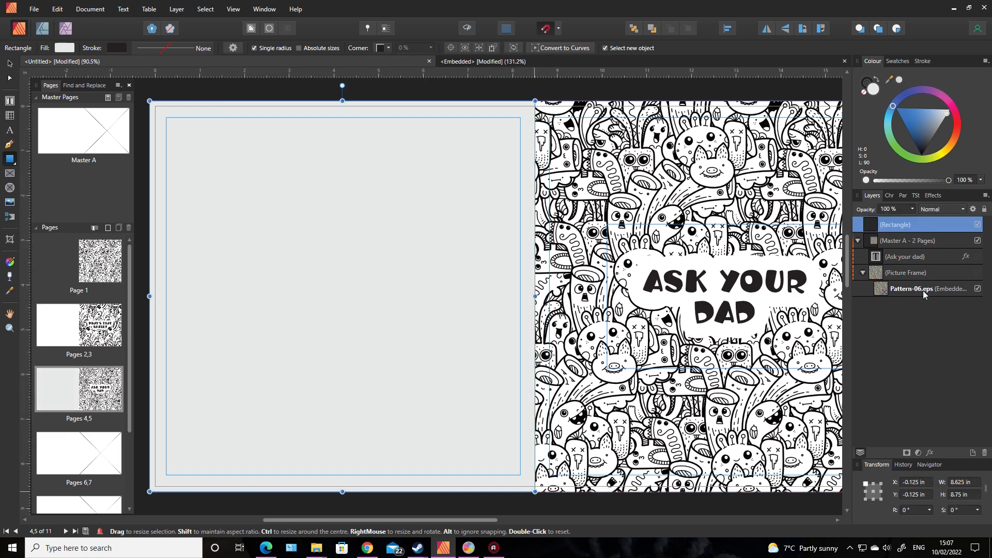
{"action": "left_click_drag", "start_coordinate": [920, 127], "coordinate": [922, 169]}
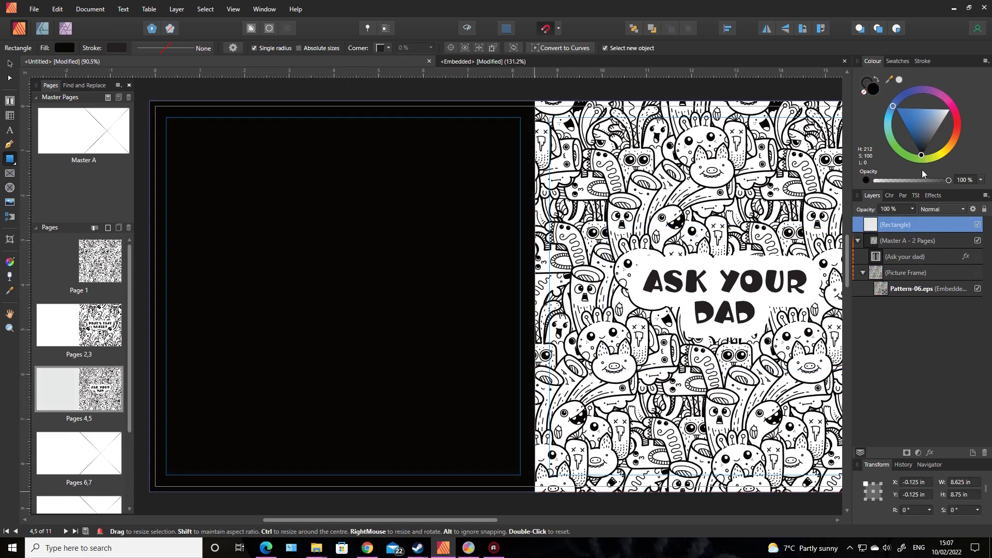
{"action": "left_click", "coordinate": [9, 63]}
{"action": "left_click", "coordinate": [275, 91]}
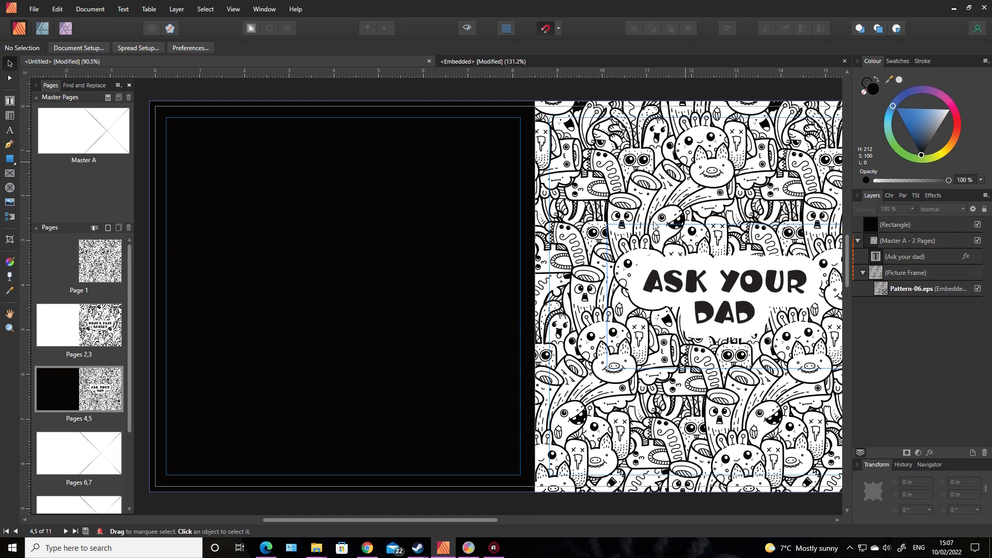
{"action": "left_click_drag", "start_coordinate": [484, 520], "coordinate": [566, 521]}
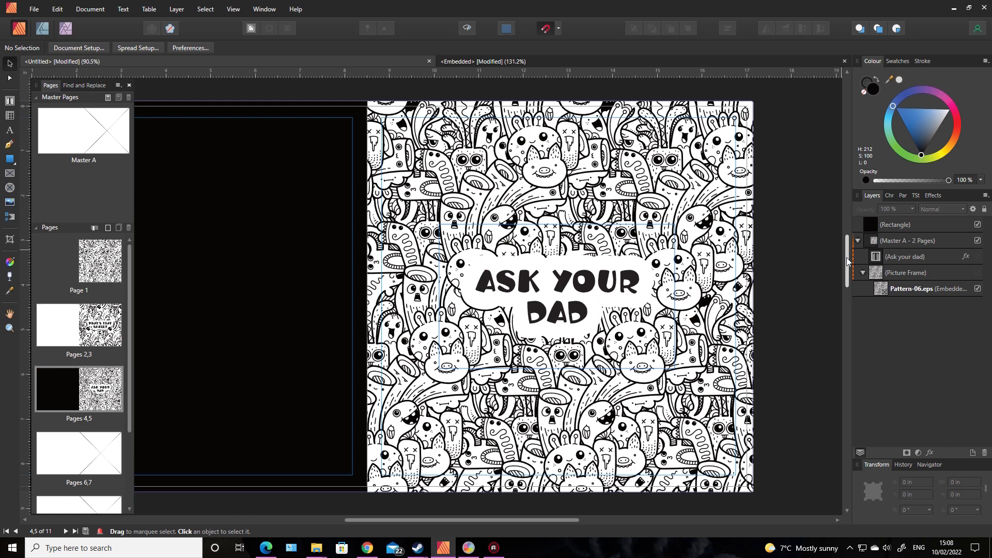
{"action": "left_click_drag", "start_coordinate": [846, 258], "coordinate": [839, 204]}
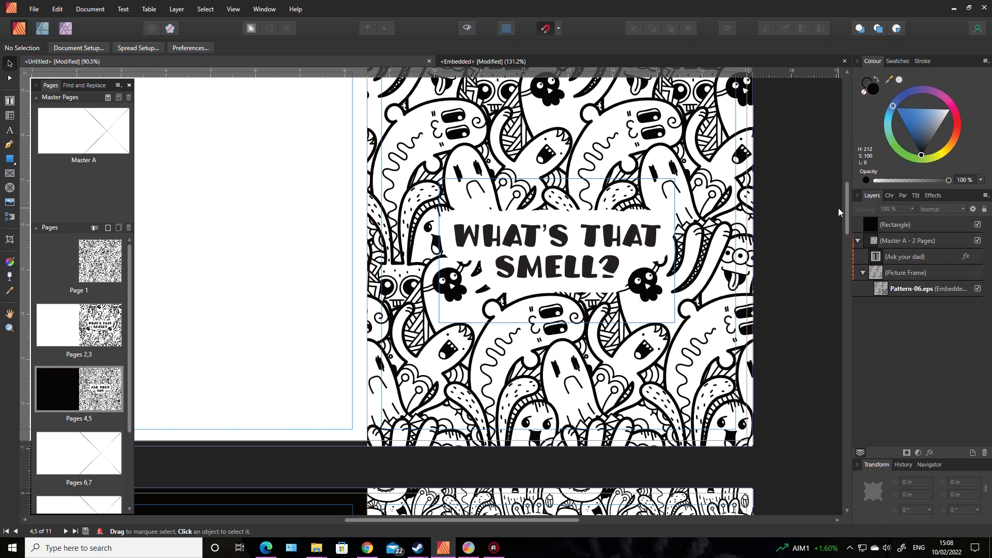
{"action": "mouse_move", "coordinate": [845, 212]}
{"action": "left_mouse_down"}
{"action": "mouse_move", "coordinate": [847, 138]}
{"action": "mouse_move", "coordinate": [851, 201]}
{"action": "left_mouse_up"}
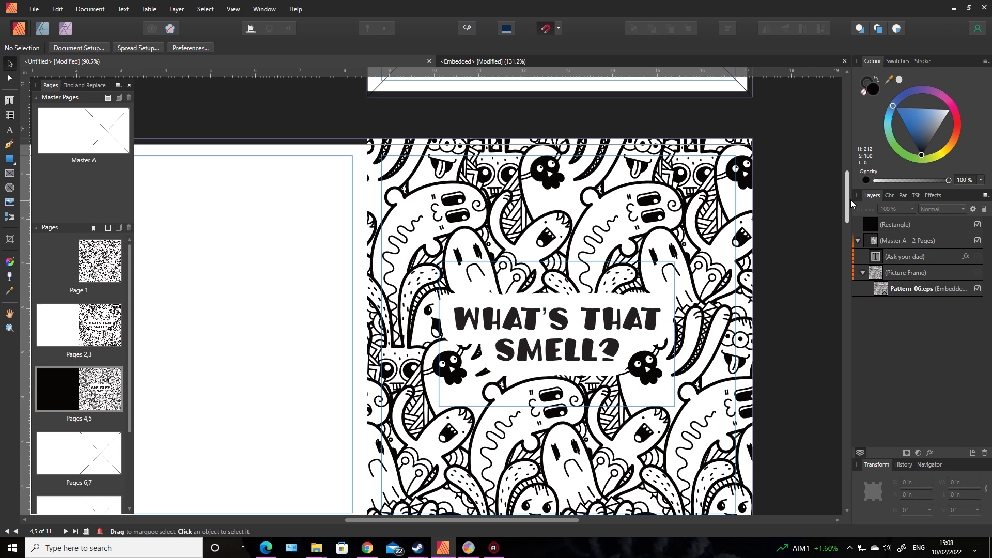
{"action": "left_click_drag", "start_coordinate": [847, 196], "coordinate": [847, 204]}
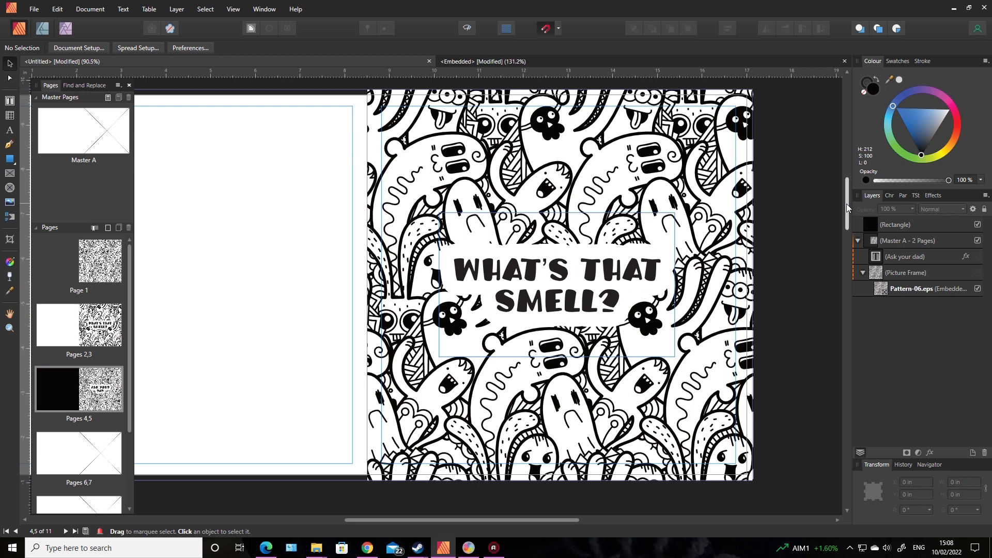
{"action": "left_click_drag", "start_coordinate": [518, 520], "coordinate": [482, 522]}
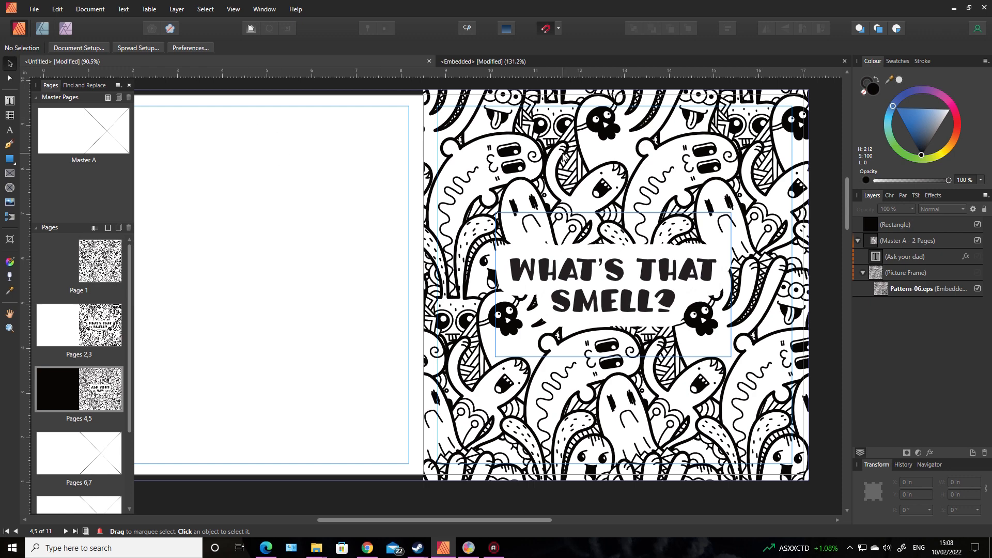
Place the coloured ghost-and-skull monster pattern in the picture frame on page 1, keeping its original colours.
{"action": "left_click", "coordinate": [85, 264]}
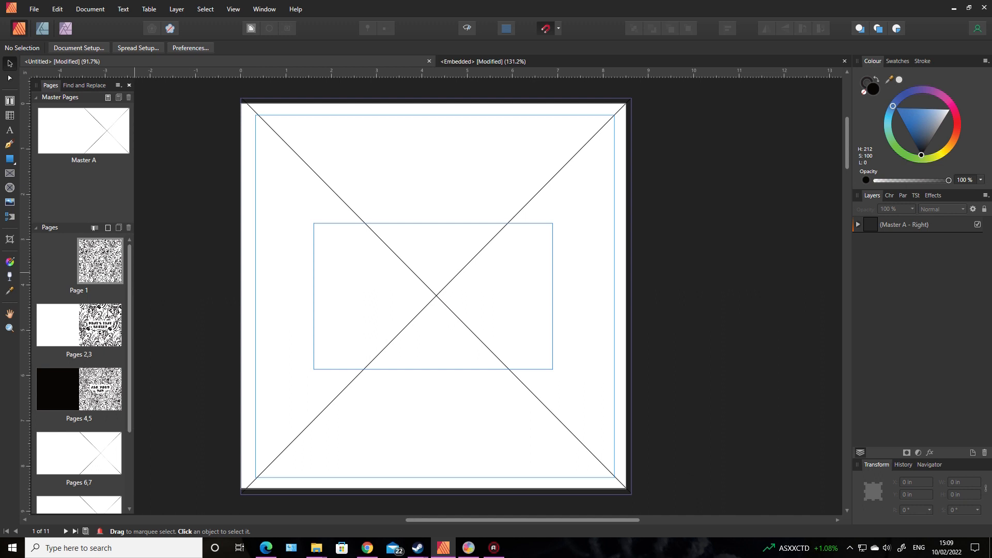
{"action": "left_click", "coordinate": [383, 190]}
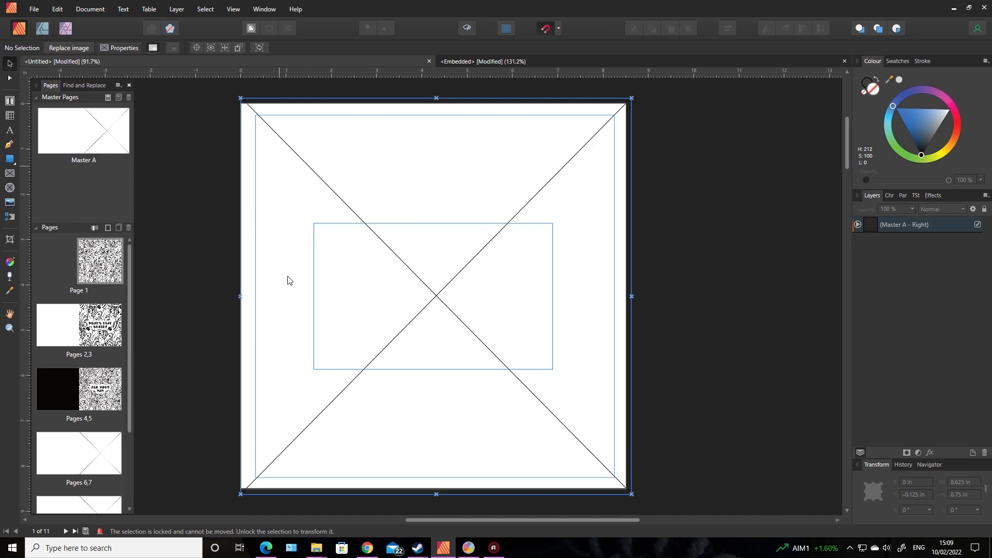
{"action": "left_click", "coordinate": [11, 207]}
{"action": "left_click", "coordinate": [504, 138]}
{"action": "double_click", "coordinate": [504, 137]}
{"action": "left_click", "coordinate": [733, 310]}
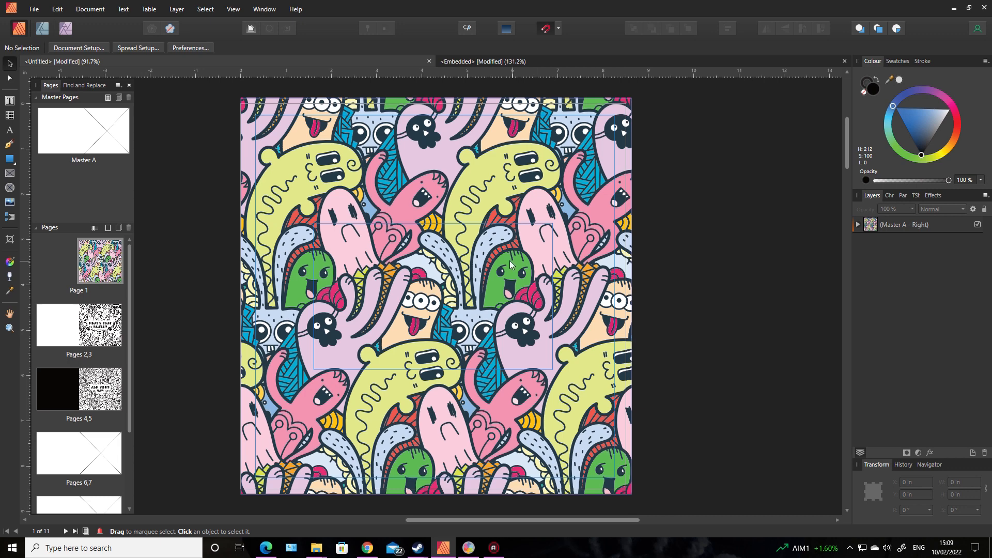
Enter the title "WHAT'S THAT SMELL" in the text frame over the coloured pattern on page 1.
{"action": "double_click", "coordinate": [434, 291]}
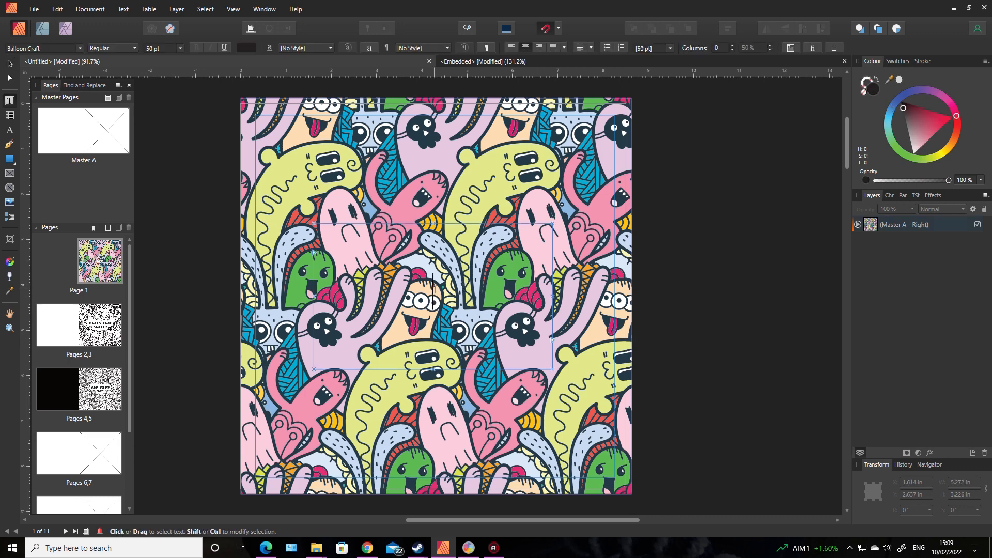
{"action": "type", "text": "WHAT'S"}
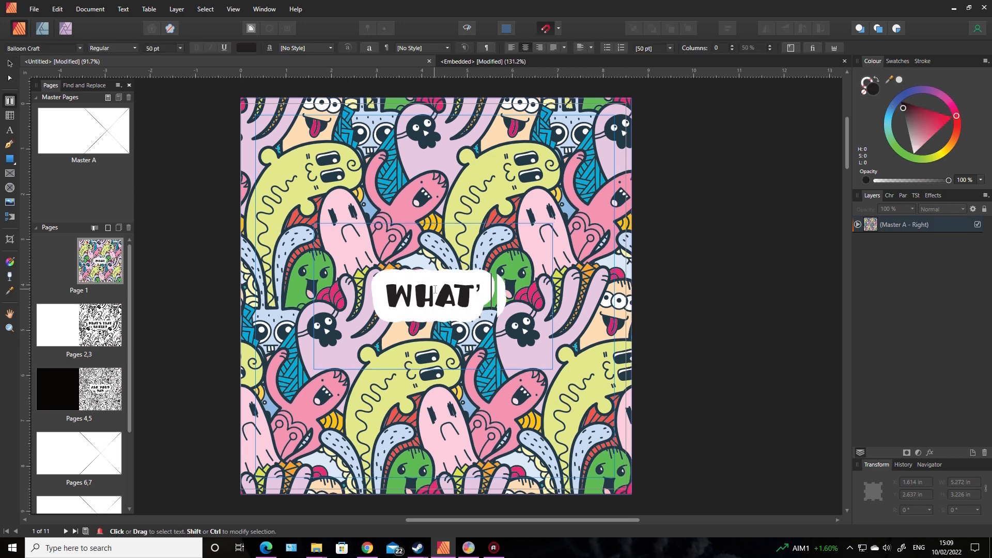
{"action": "type", "text": " THAT S"}
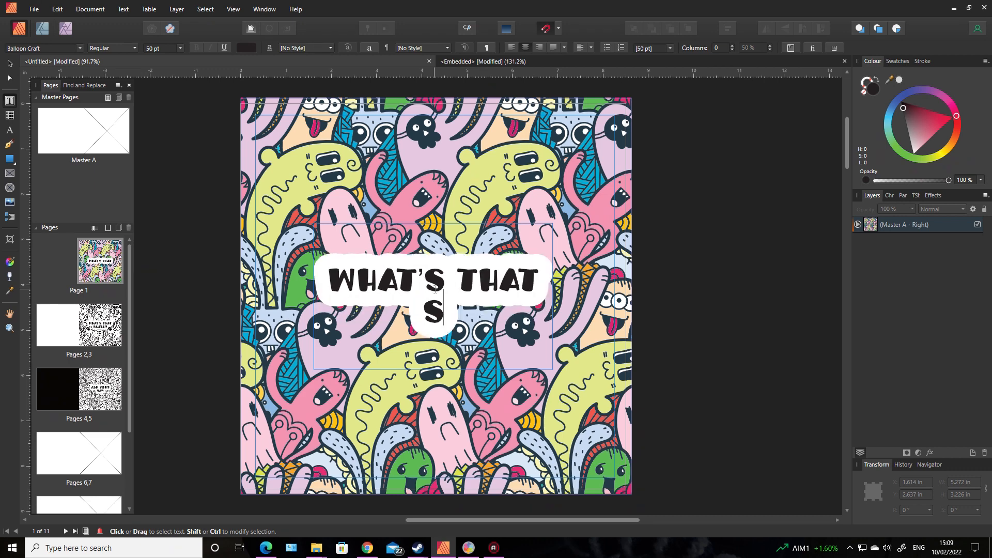
{"action": "type", "text": "MELL"}
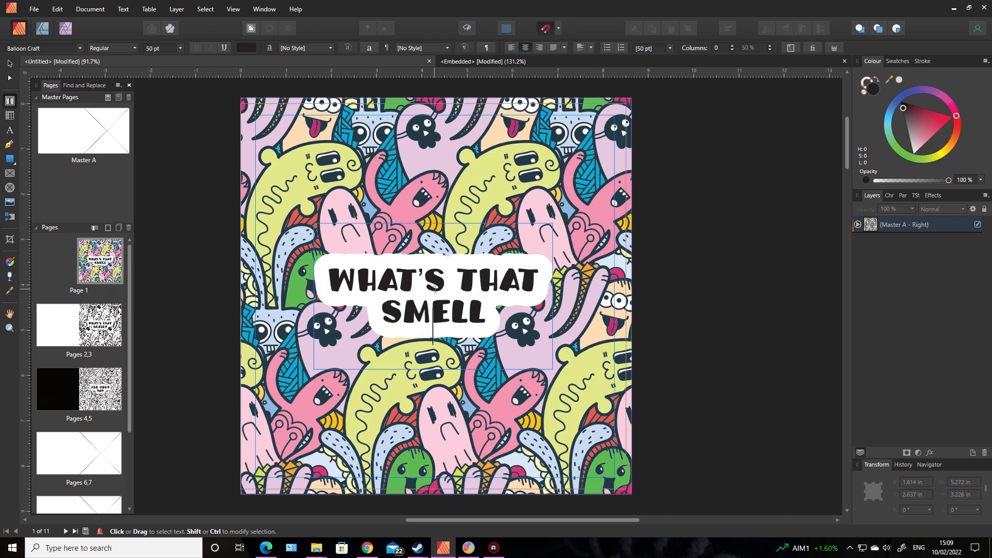
Add the subtitle "A NEW PARENT COLORING BOOK" at 25 pt on a new line below the page 1 title.
{"action": "key", "text": "Return"}
{"action": "key", "text": "Escape"}
{"action": "left_click", "coordinate": [148, 48]}
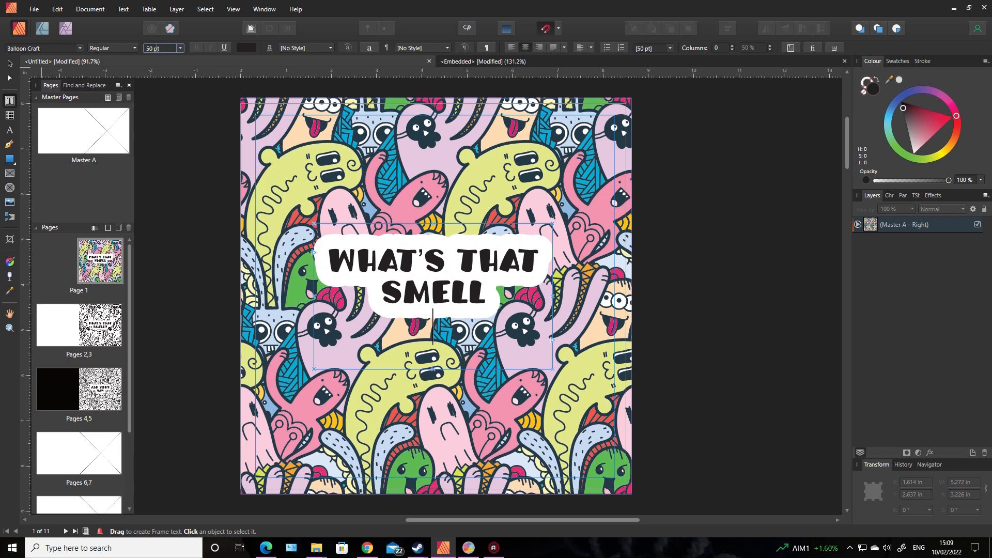
{"action": "type", "text": "25"}
{"action": "key", "text": "Return"}
{"action": "type", "text": "A"}
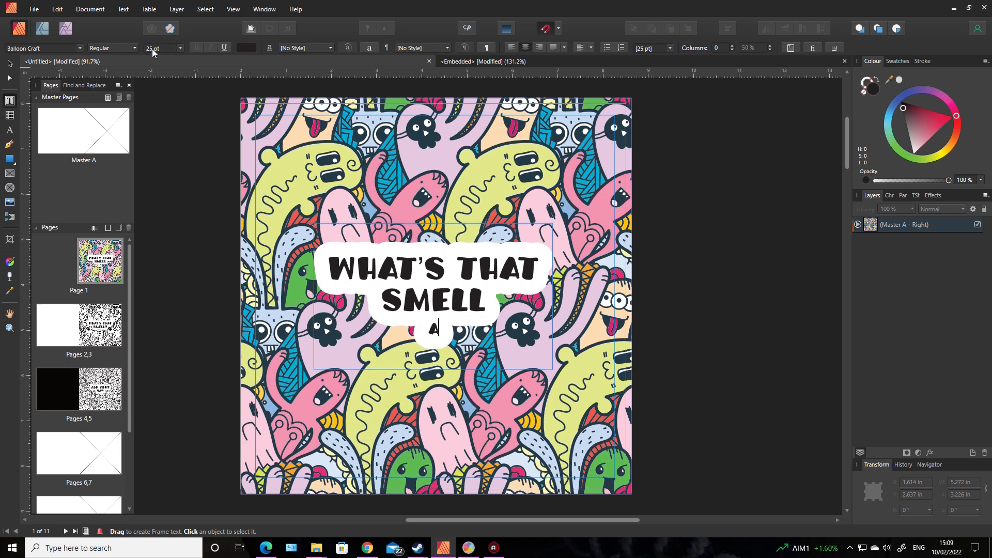
{"action": "type", "text": " NEW PAR"}
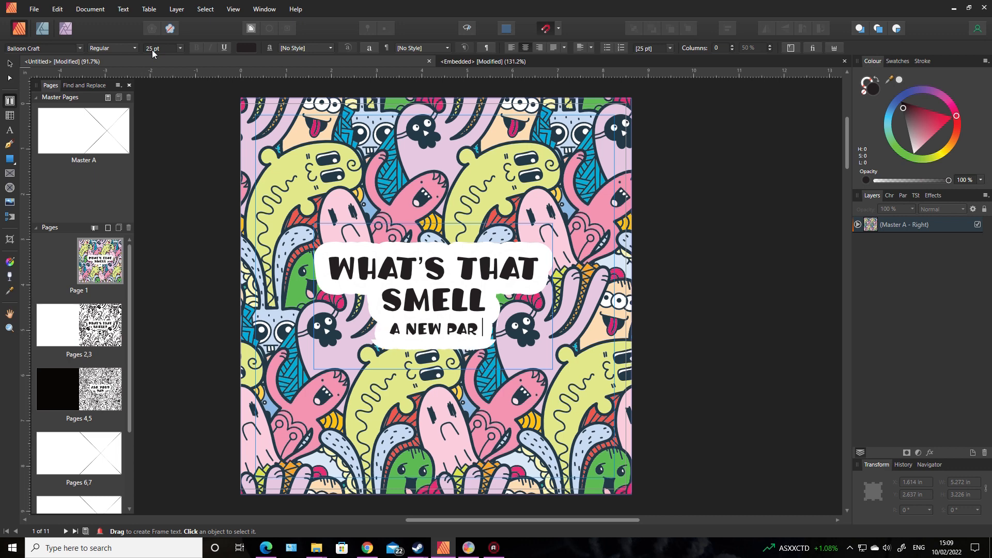
{"action": "type", "text": "ENT COLOR"}
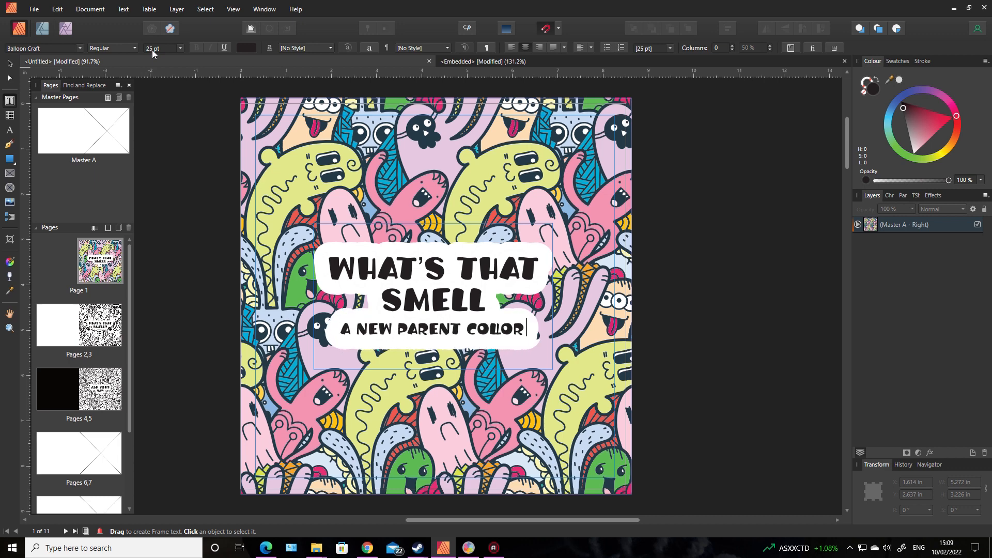
{"action": "type", "text": "ING BOOK"}
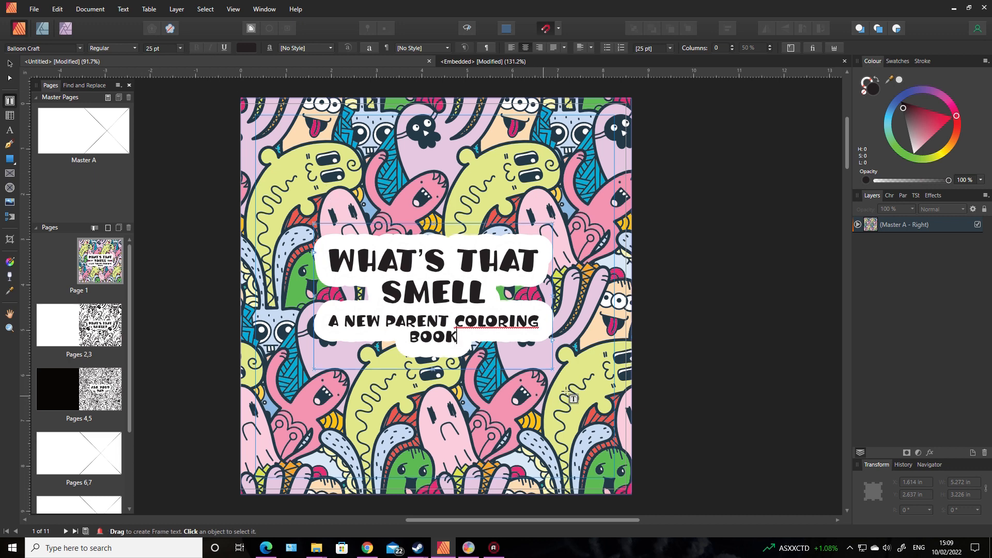
Insert a blank line between the title and the subtitle on page 1 and deselect the text frame.
{"action": "left_click", "coordinate": [490, 288]}
{"action": "key", "text": "Return"}
{"action": "key", "text": "Escape"}
{"action": "key", "text": "Escape"}
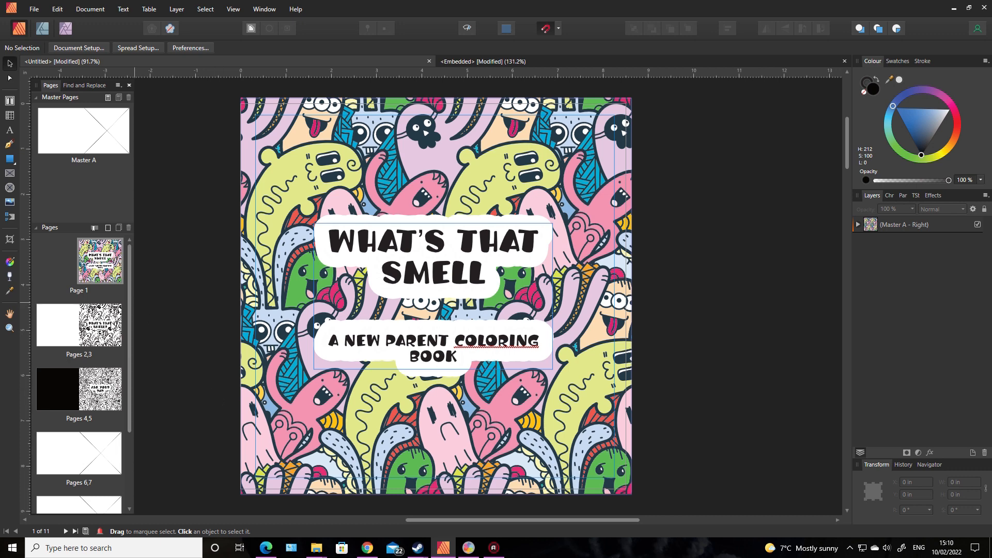
Give the "WHAT'S THAT SMELL?" caption on pages 2,3 a white fill with a black outline and deselect it.
{"action": "double_click", "coordinate": [111, 326]}
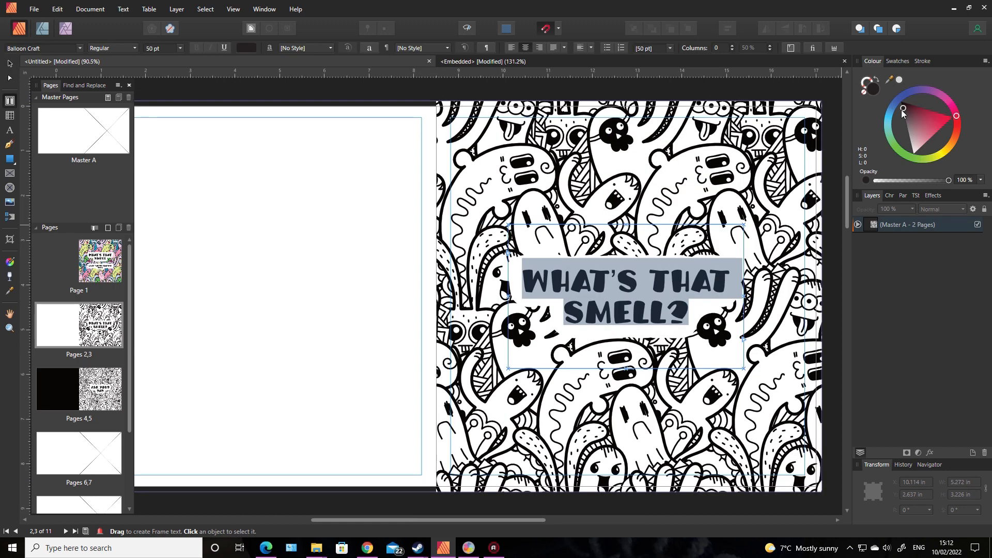
{"action": "left_click_drag", "start_coordinate": [901, 109], "coordinate": [918, 172]}
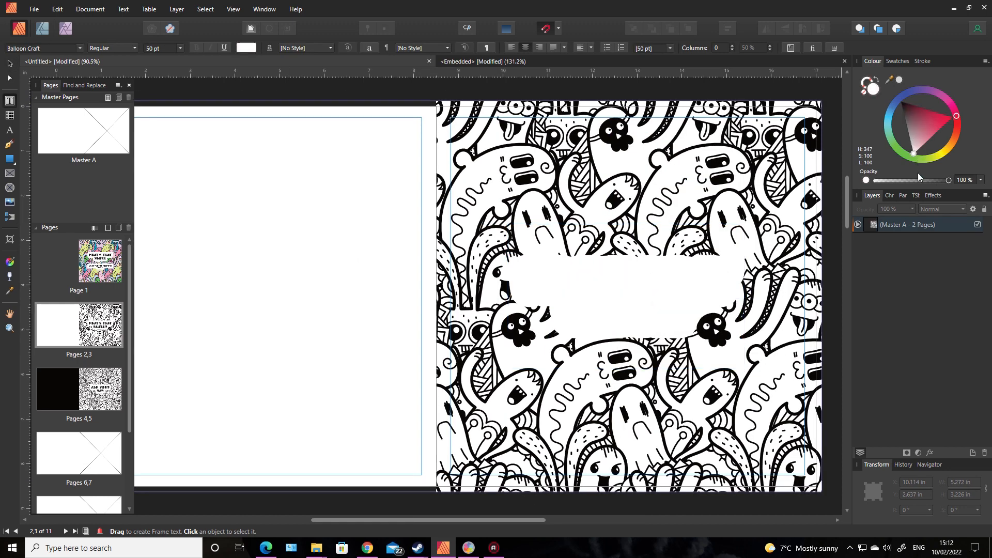
{"action": "left_click", "coordinate": [866, 82]}
{"action": "left_click_drag", "start_coordinate": [904, 105], "coordinate": [889, 93]}
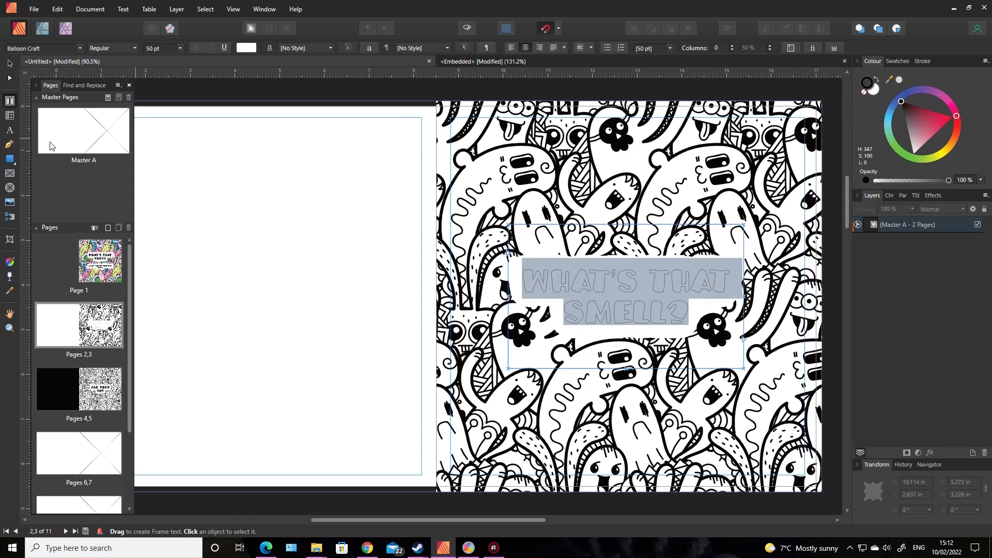
{"action": "left_click", "coordinate": [9, 66]}
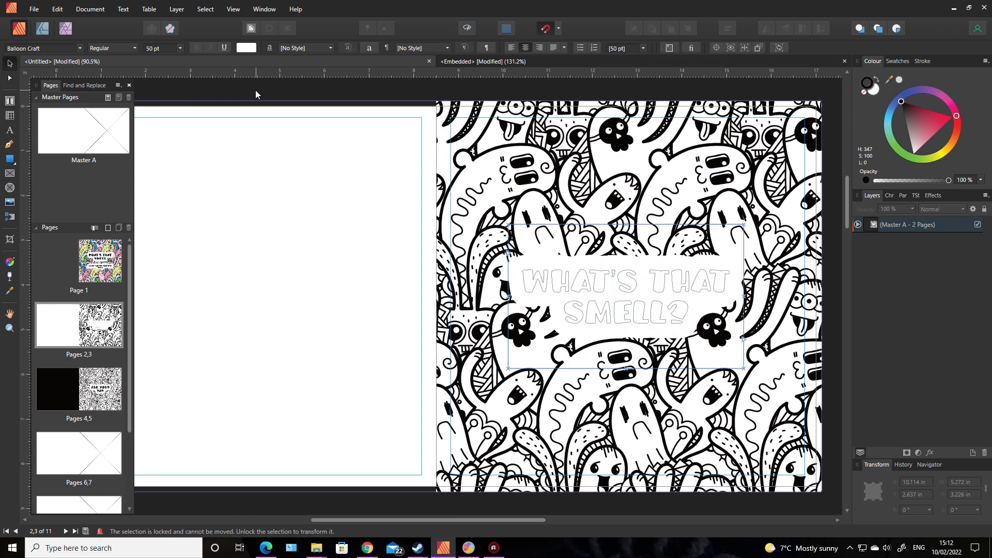
{"action": "left_click", "coordinate": [300, 219]}
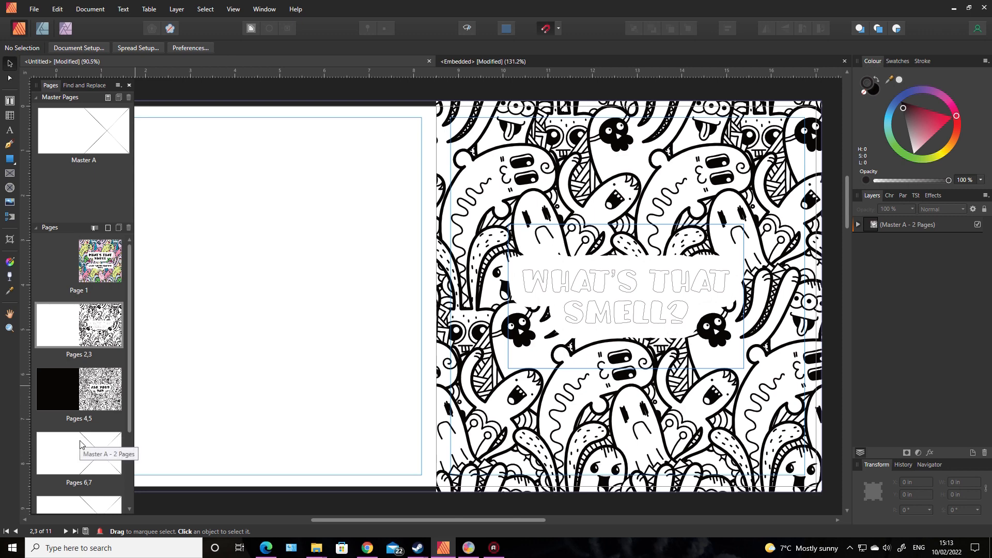
Insert 2 pages after page 5 with no master page applied.
{"action": "right_click", "coordinate": [85, 399]}
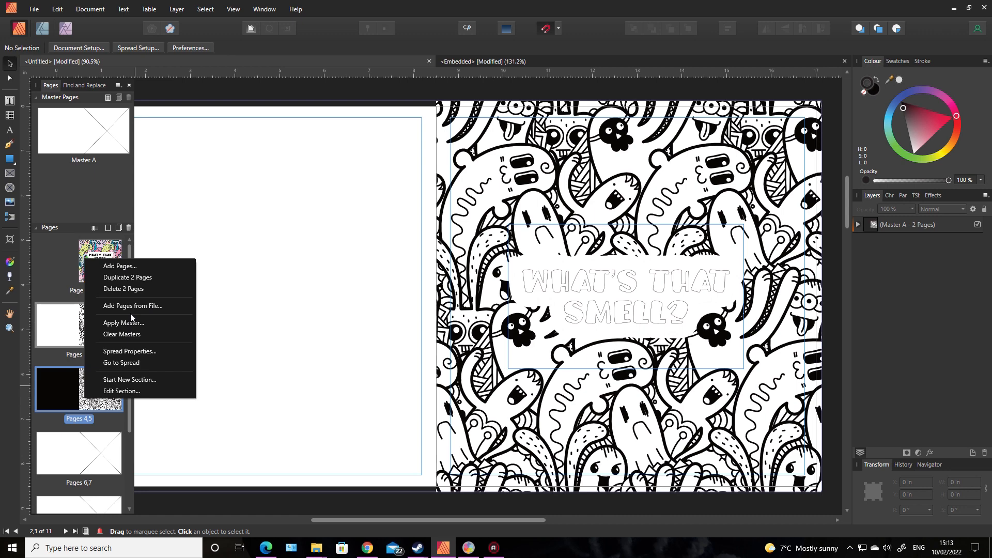
{"action": "left_click", "coordinate": [120, 265]}
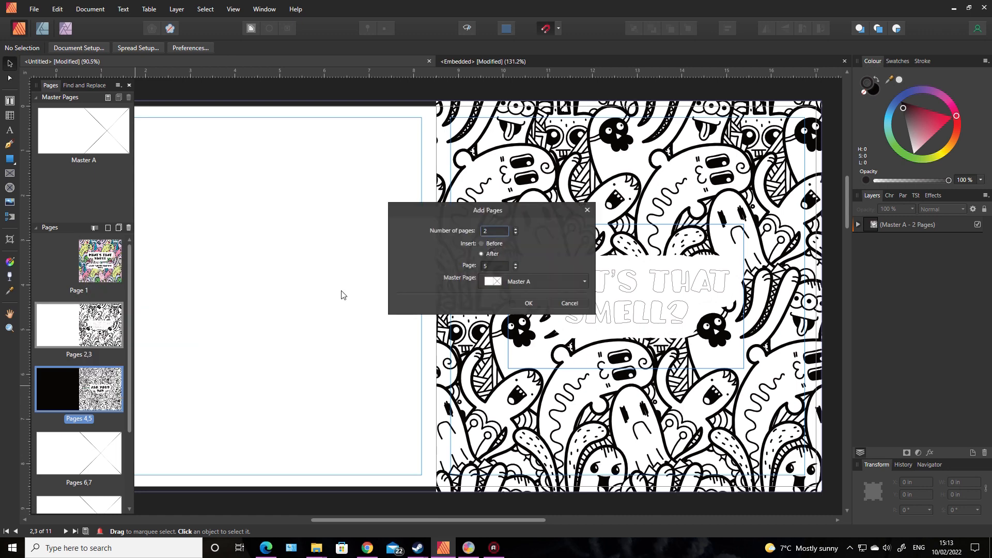
{"action": "left_click", "coordinate": [529, 279]}
{"action": "left_click", "coordinate": [516, 321]}
{"action": "left_click", "coordinate": [524, 303]}
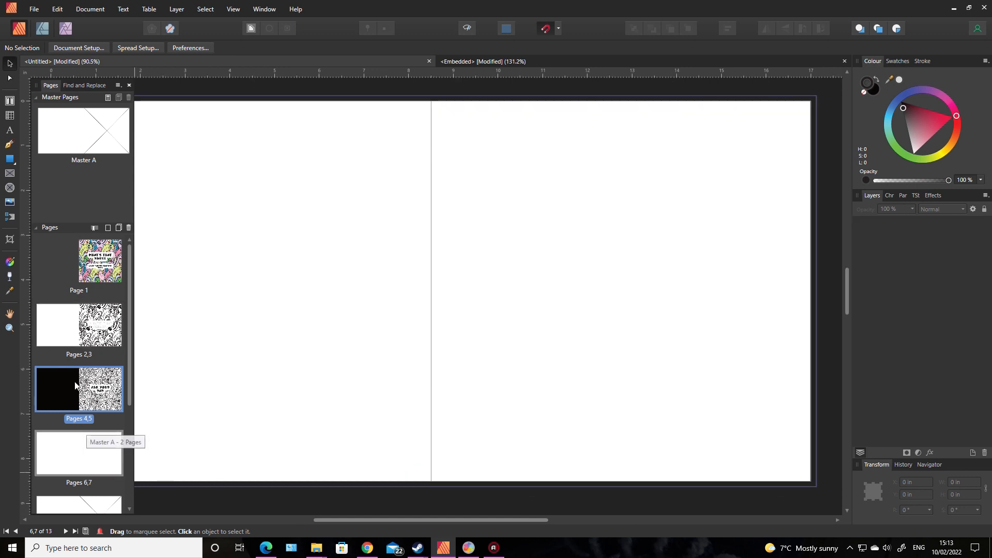
Draw a text frame about 6.6 by 0.56 in near the upper edge of the blank left-hand page of pages 6,7.
{"action": "left_click", "coordinate": [66, 455]}
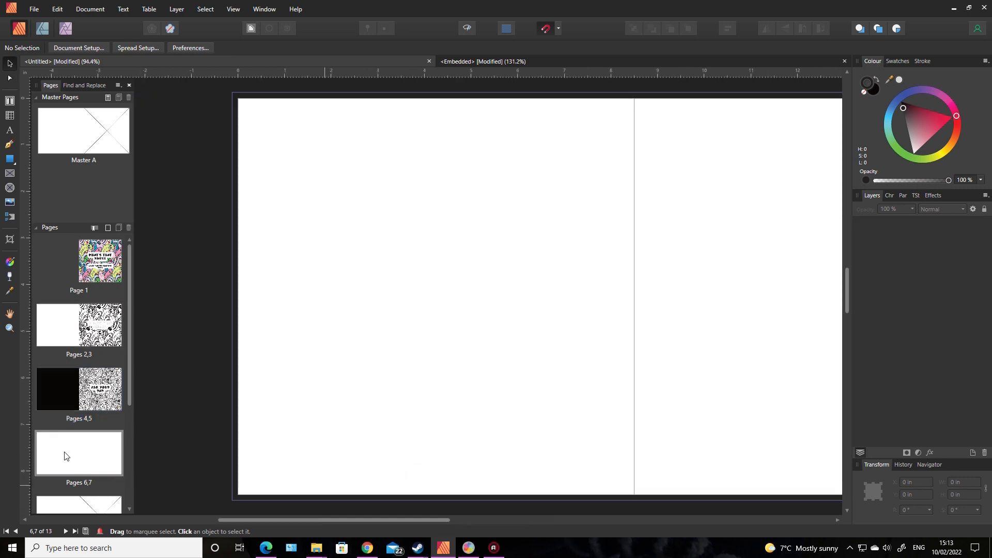
{"action": "left_click", "coordinate": [102, 394]}
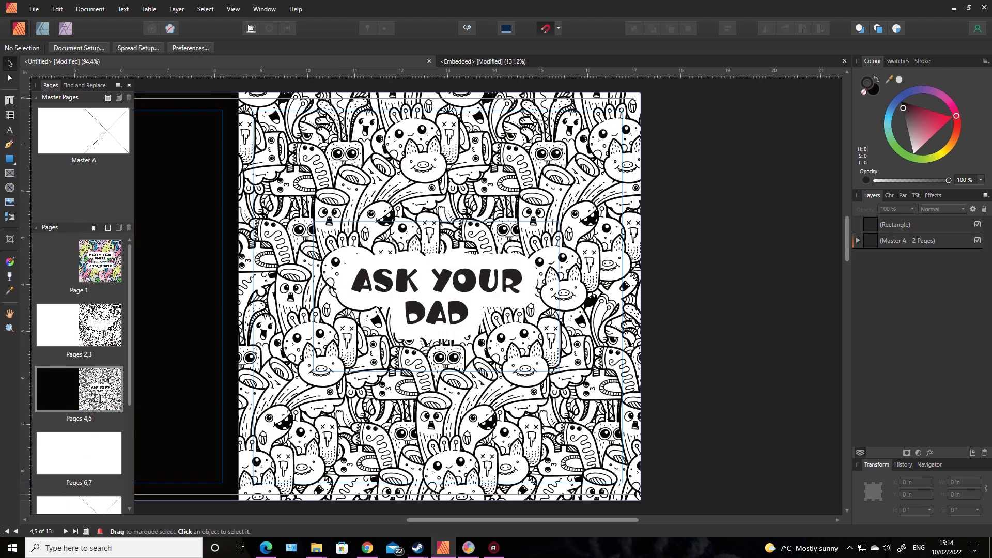
{"action": "left_click", "coordinate": [73, 459]}
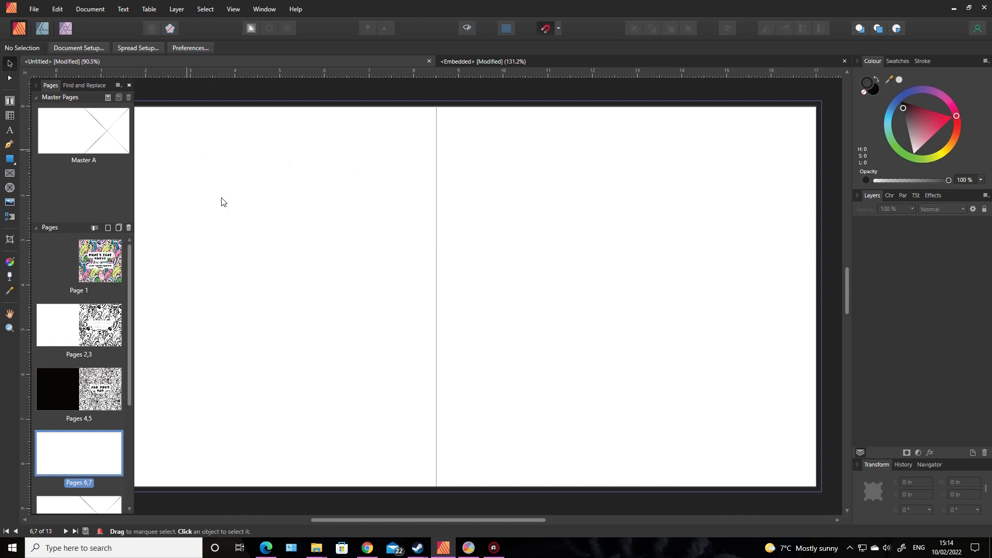
{"action": "left_click_drag", "start_coordinate": [412, 519], "coordinate": [388, 521]}
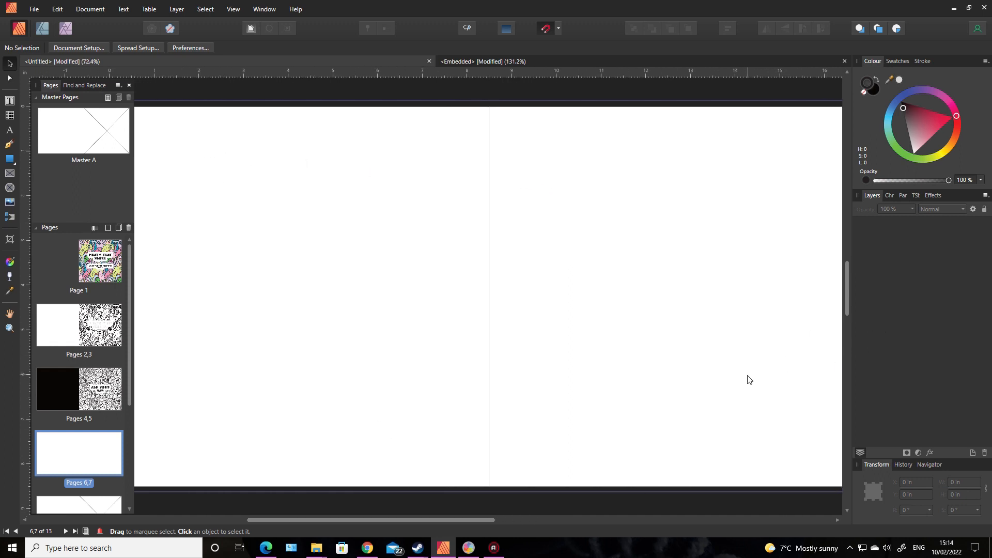
{"action": "scroll", "coordinate": [746, 380], "scroll_direction": "down", "scroll_amount": 1}
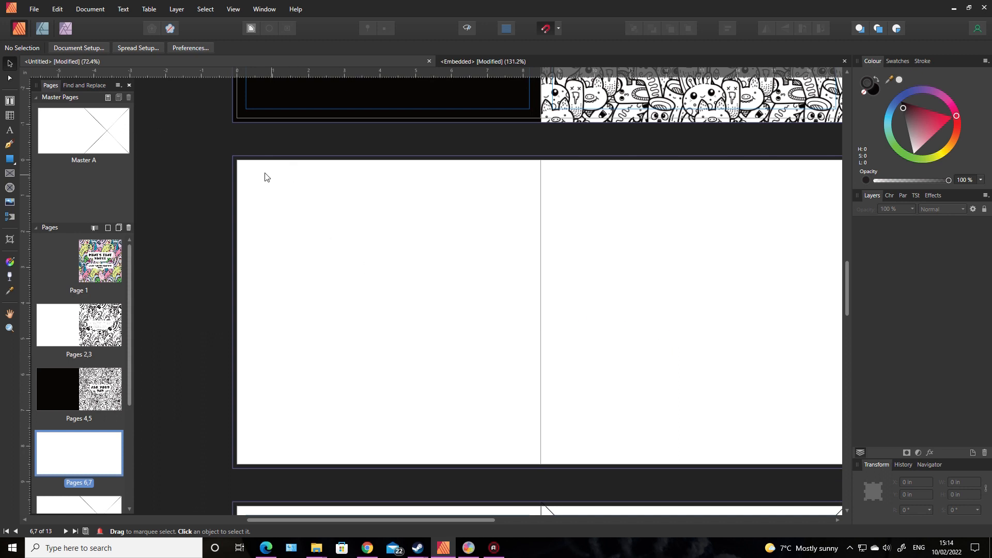
{"action": "left_click", "coordinate": [10, 130]}
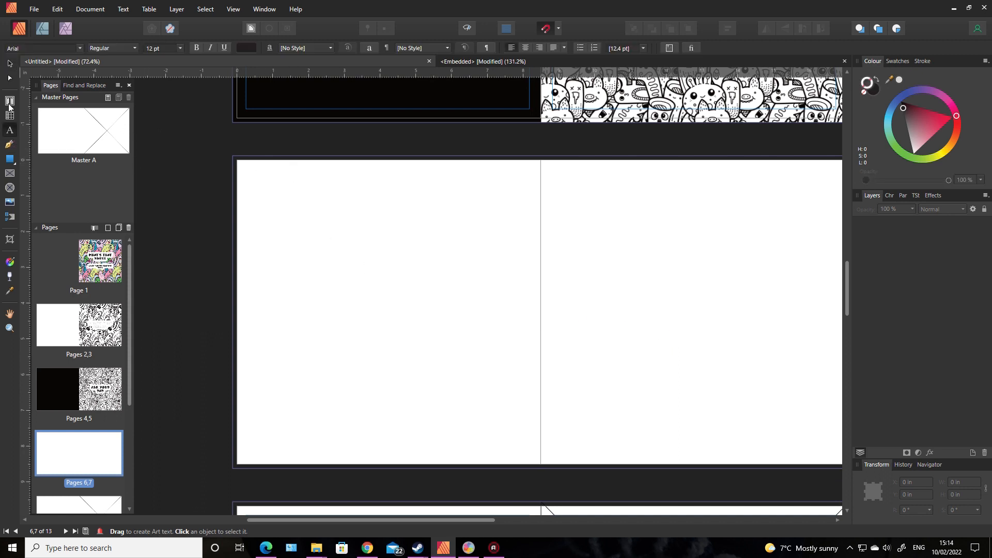
{"action": "left_click", "coordinate": [9, 101]}
{"action": "left_click_drag", "start_coordinate": [262, 172], "coordinate": [500, 193]}
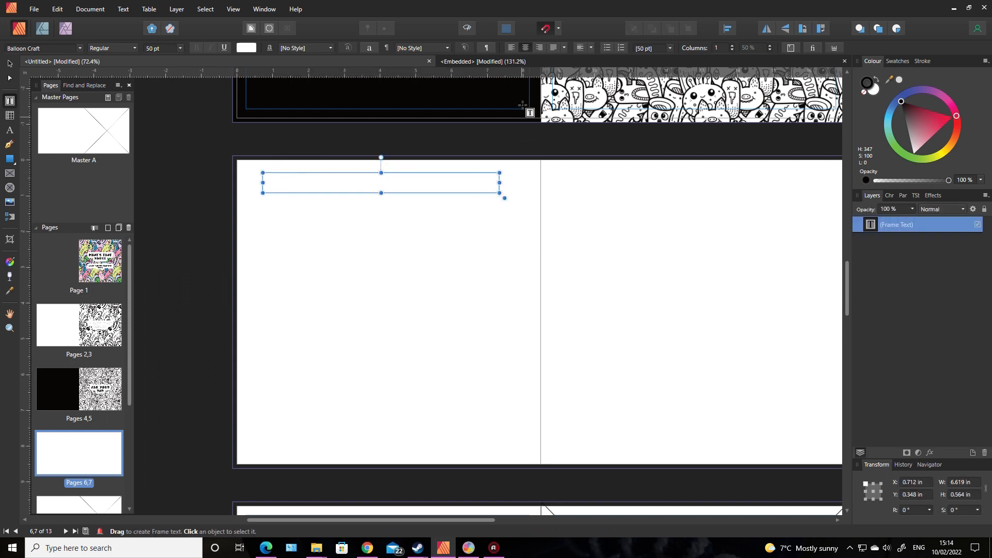
{"action": "type", "text": "I do"}
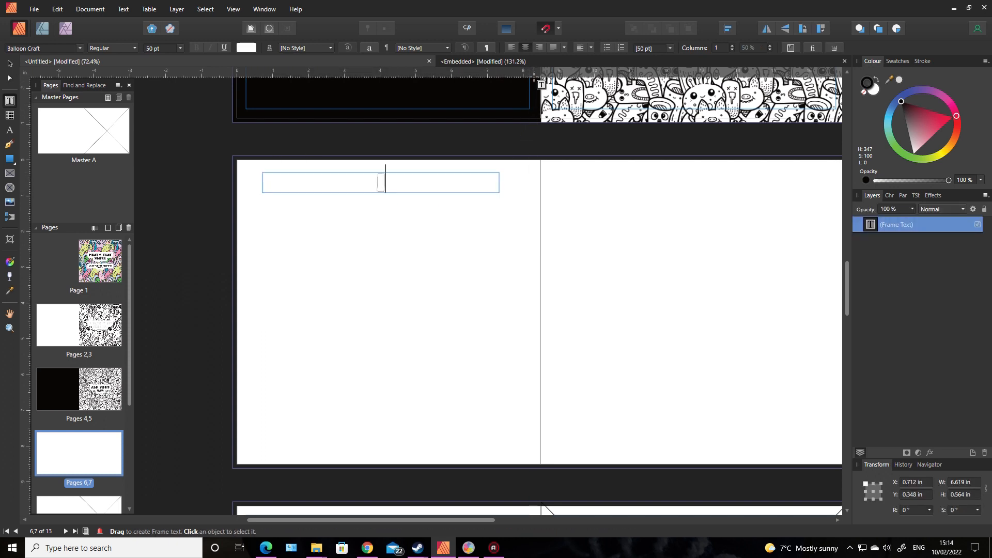
{"action": "key", "text": "BackSpace"}
{"action": "key", "text": "BackSpace"}
{"action": "key", "text": "BackSpace"}
{"action": "key", "text": "BackSpace"}
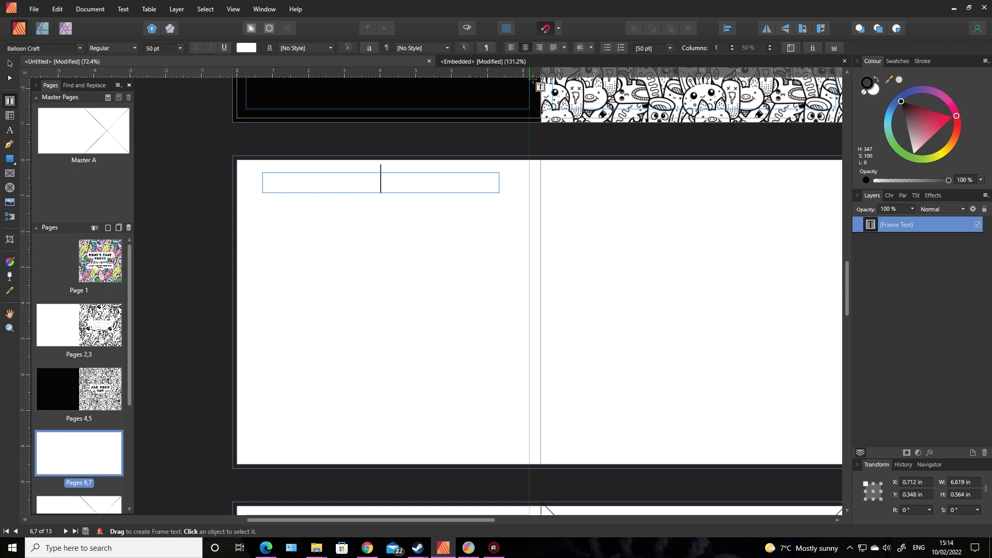
{"action": "key", "text": "Escape"}
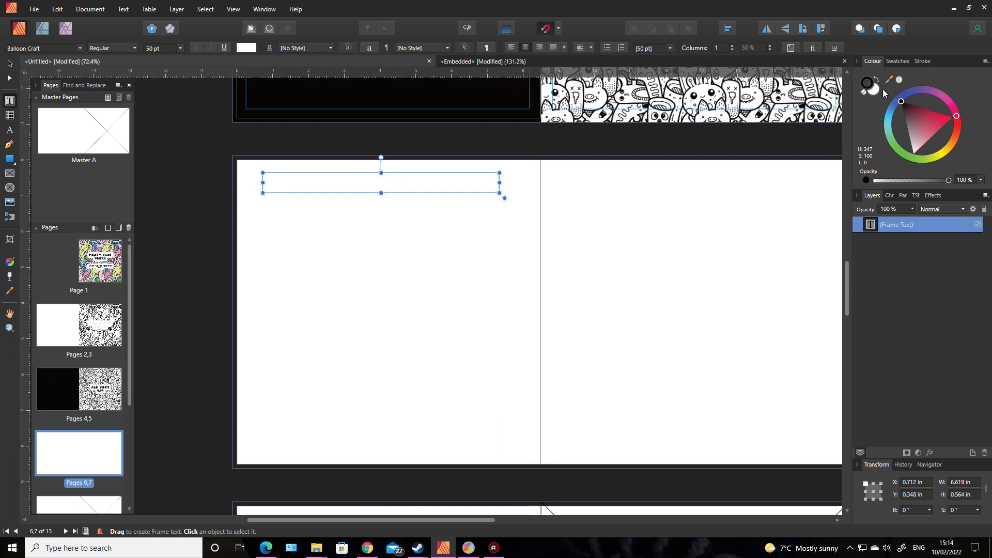
Set the text fill of the new frame on pages 6,7 to black and enter "I KNOW, THE INK".
{"action": "left_click_drag", "start_coordinate": [910, 115], "coordinate": [883, 89]}
{"action": "type", "text": "I"}
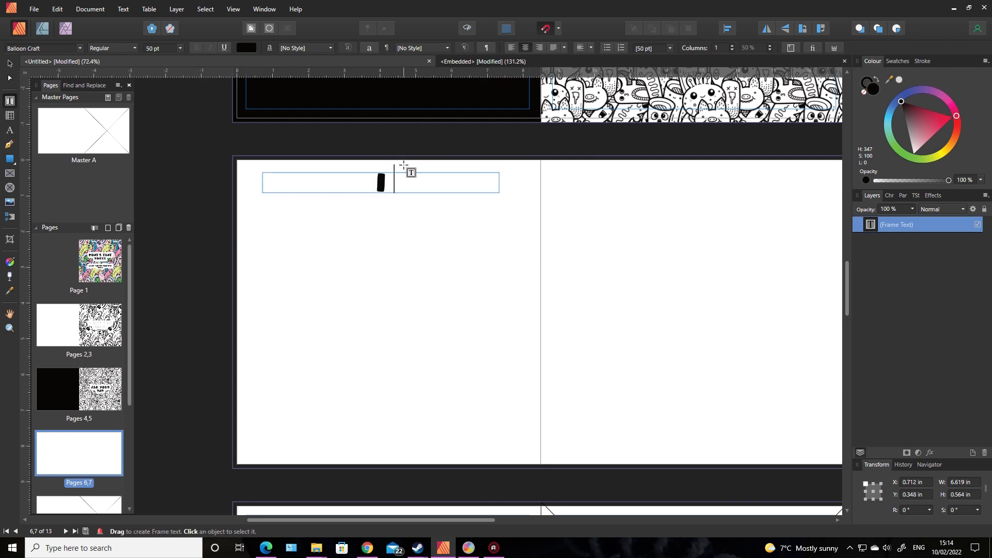
{"action": "type", "text": " KNOW. TH"}
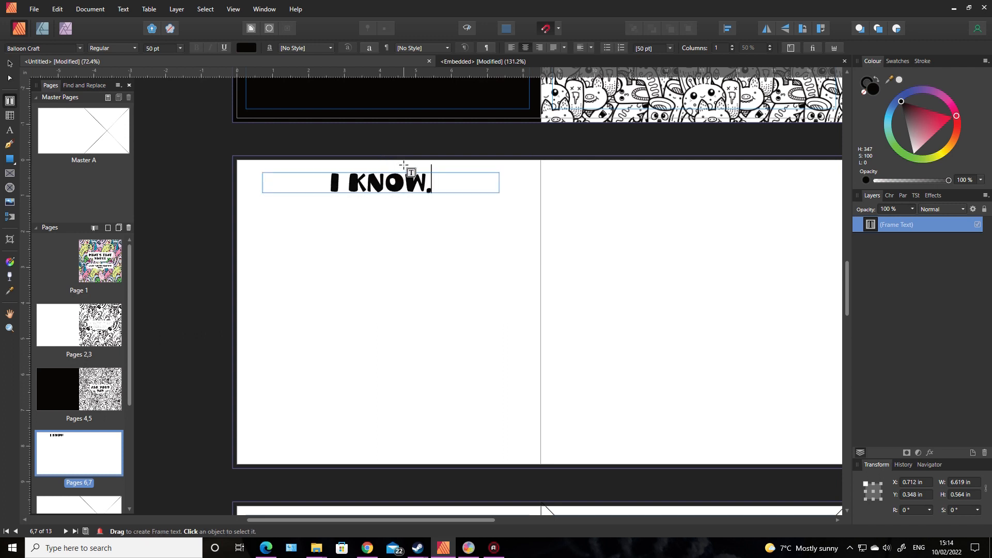
{"action": "type", "text": "E INK"}
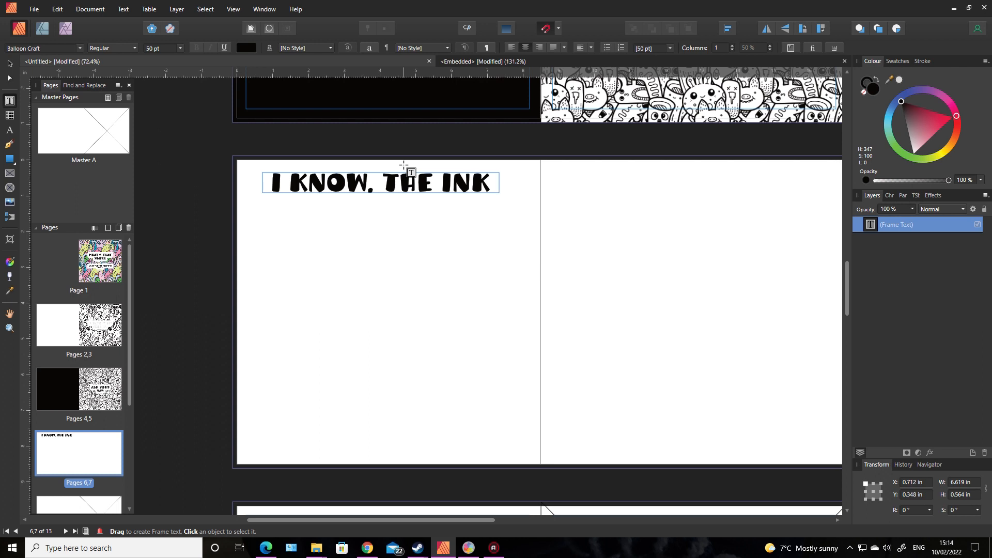
Extend the text frame downwards to a height of about 5.55 in and continue its sentence with "BLEDD THROUGH.".
{"action": "key", "text": "Escape"}
{"action": "left_click_drag", "start_coordinate": [380, 193], "coordinate": [381, 371]}
{"action": "left_click", "coordinate": [505, 301]}
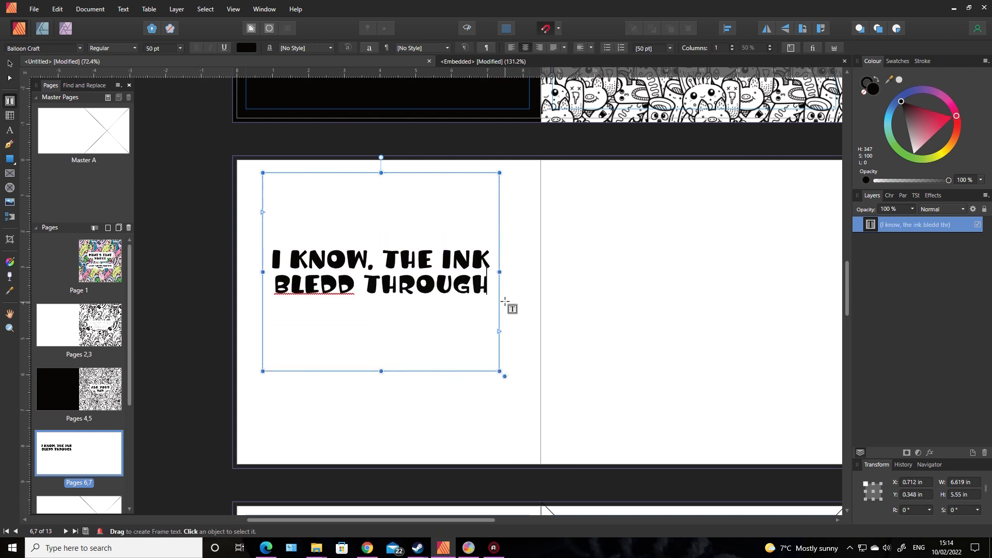
{"action": "type", "text": "."}
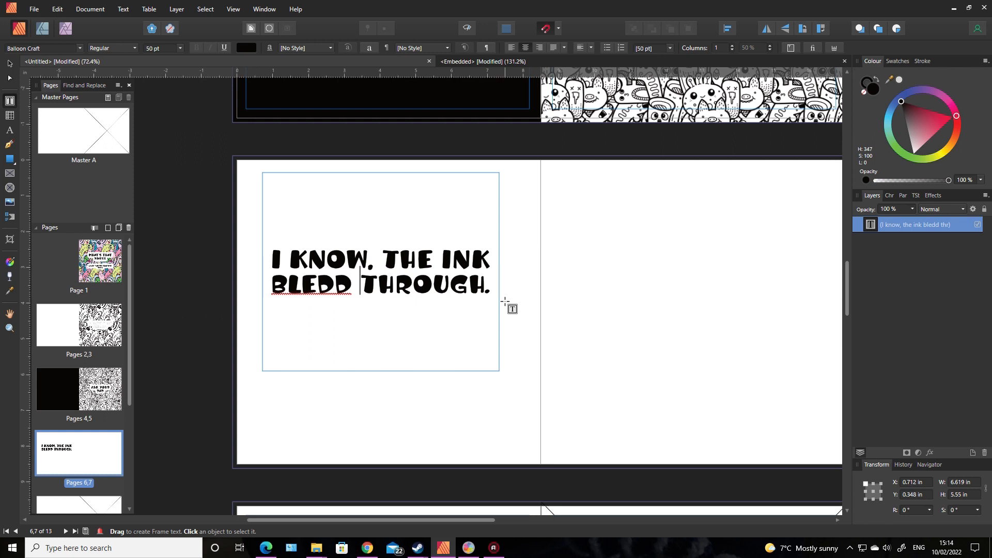
Correct "BLEDD" to "BLED" and replace the full stop after "THROUGH" with an exclamation mark.
{"action": "key", "text": "ctrl+Left"}
{"action": "key", "text": "Right"}
{"action": "key", "text": "Right"}
{"action": "key", "text": "Right"}
{"action": "key", "text": "Right"}
{"action": "key", "text": "BackSpace"}
{"action": "key", "text": "Right"}
{"action": "key", "text": "Right"}
{"action": "key", "text": "Right"}
{"action": "key", "text": "Right"}
{"action": "key", "text": "Right"}
{"action": "key", "text": "Right"}
{"action": "key", "text": "Right"}
{"action": "key", "text": "Right"}
{"action": "key", "text": "Right"}
{"action": "key", "text": "Right"}
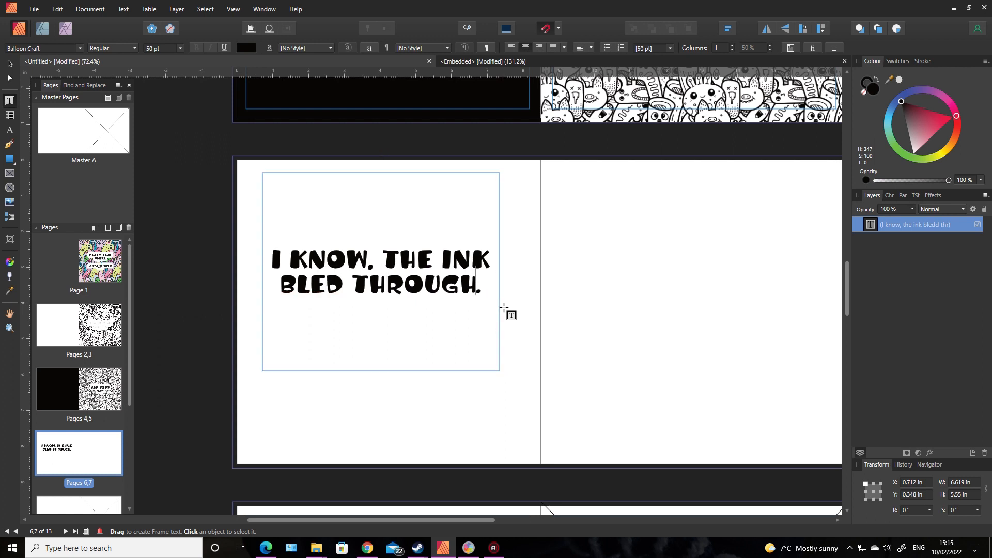
{"action": "key", "text": "BackSpace"}
{"action": "type", "text": "!"}
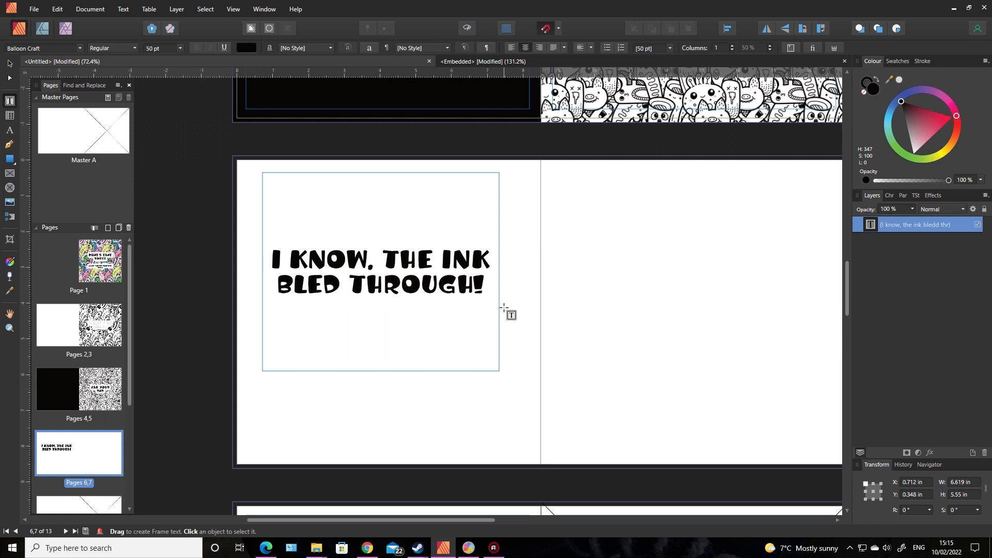
Add a new paragraph reading "INSTEAD OF COMPLAINING ABOUT IT" below the first sentence in the text frame on pages 6,7.
{"action": "key", "text": "Return"}
{"action": "type", "text": "instead of complaining"}
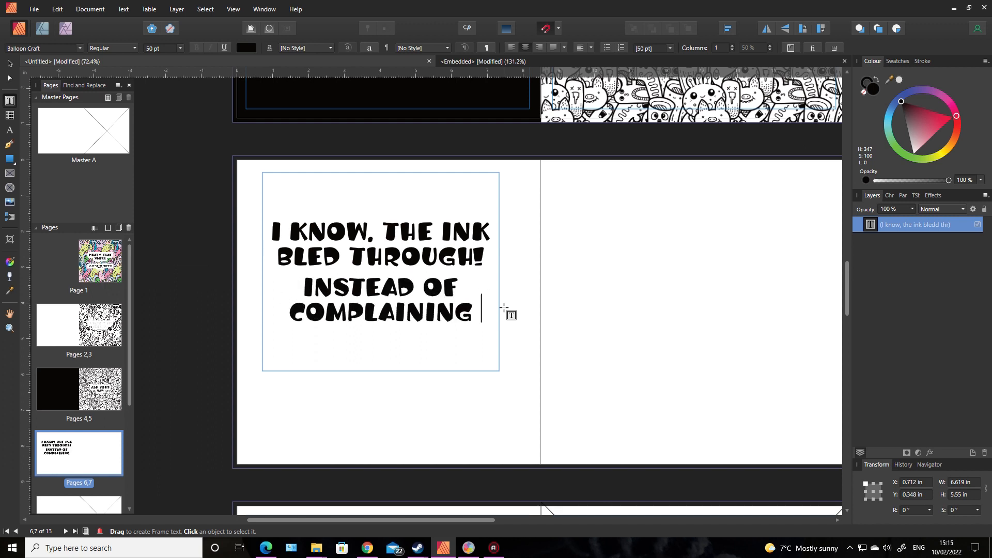
{"action": "type", "text": " about iot"}
{"action": "key", "text": "BackSpace"}
{"action": "key", "text": "BackSpace"}
{"action": "type", "text": "t"}
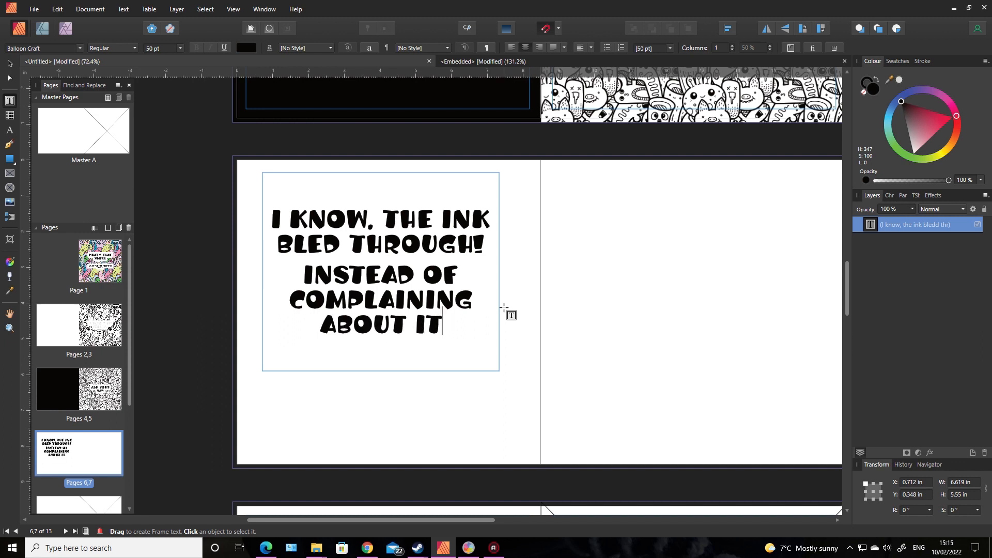
Continue the second paragraph with "WHY NOT MAKE IT INTO A PATTERN." and finish editing the text.
{"action": "type", "text": " why not "}
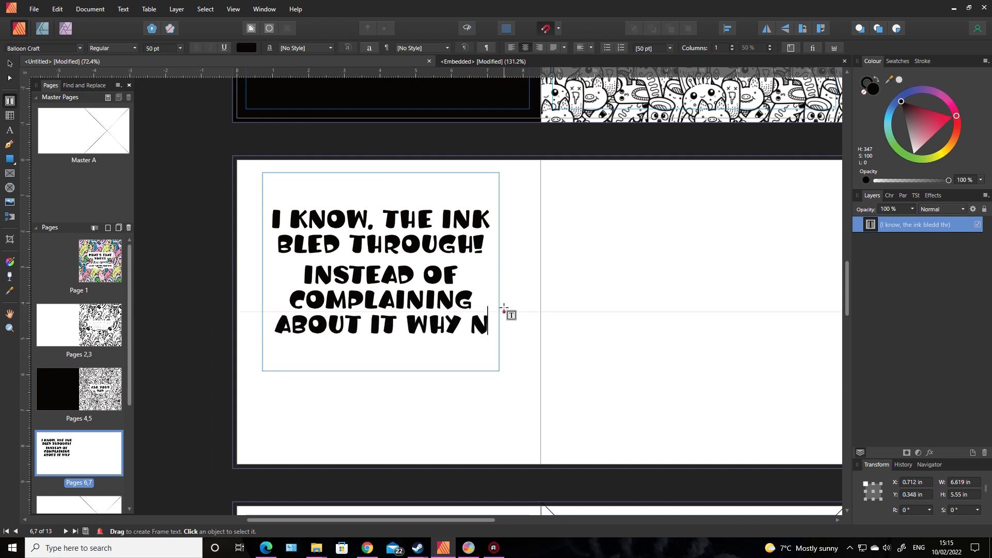
{"action": "type", "text": "make a p"}
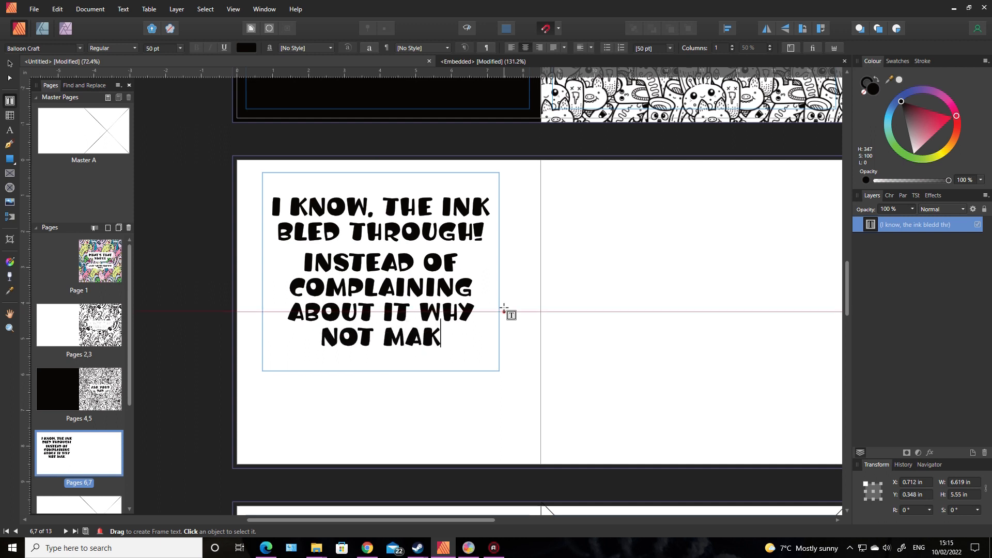
{"action": "type", "text": "att"}
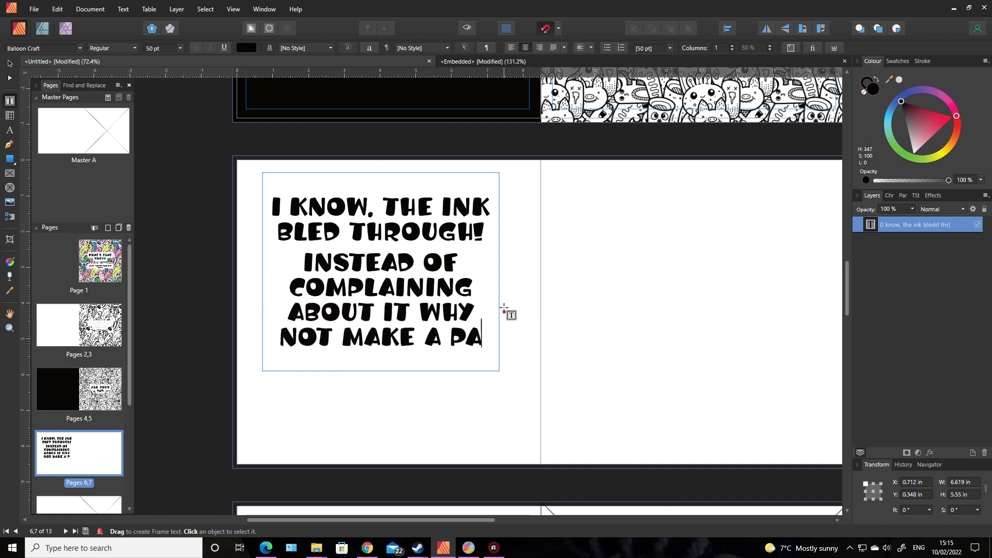
{"action": "key", "text": "BackSpace"}
{"action": "key", "text": "BackSpace"}
{"action": "key", "text": "BackSpace"}
{"action": "key", "text": "BackSpace"}
{"action": "key", "text": "BackSpace"}
{"action": "key", "text": "BackSpace"}
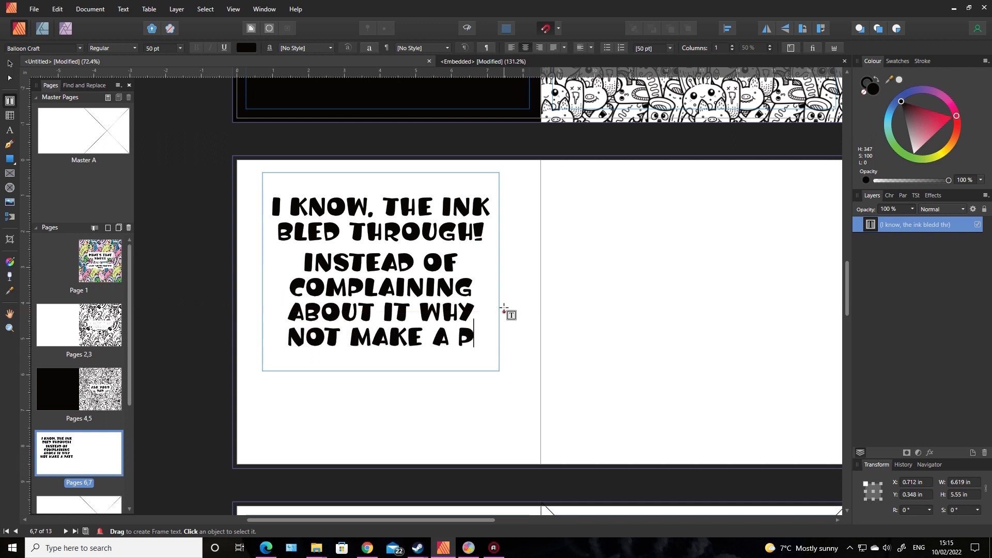
{"action": "type", "text": "it into a patt"}
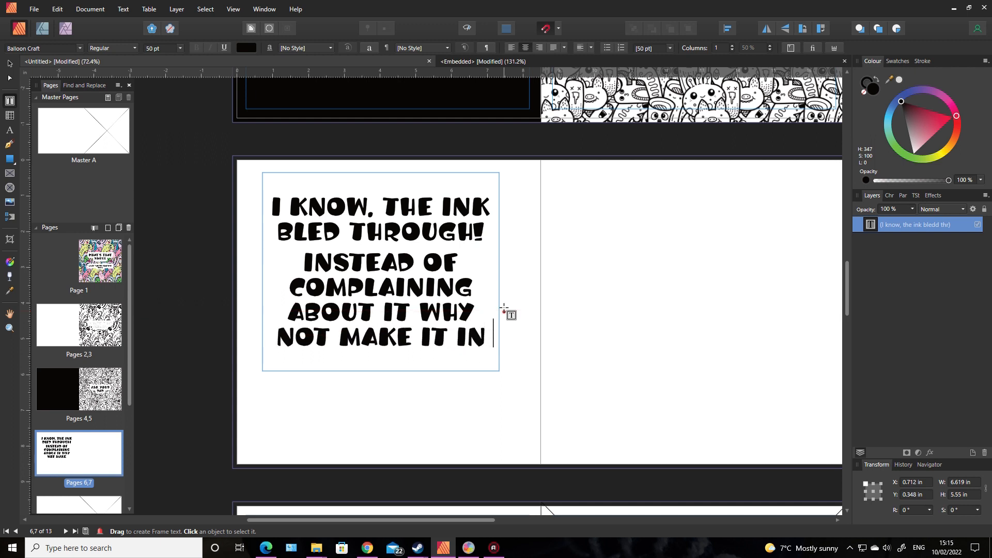
{"action": "type", "text": "ern"}
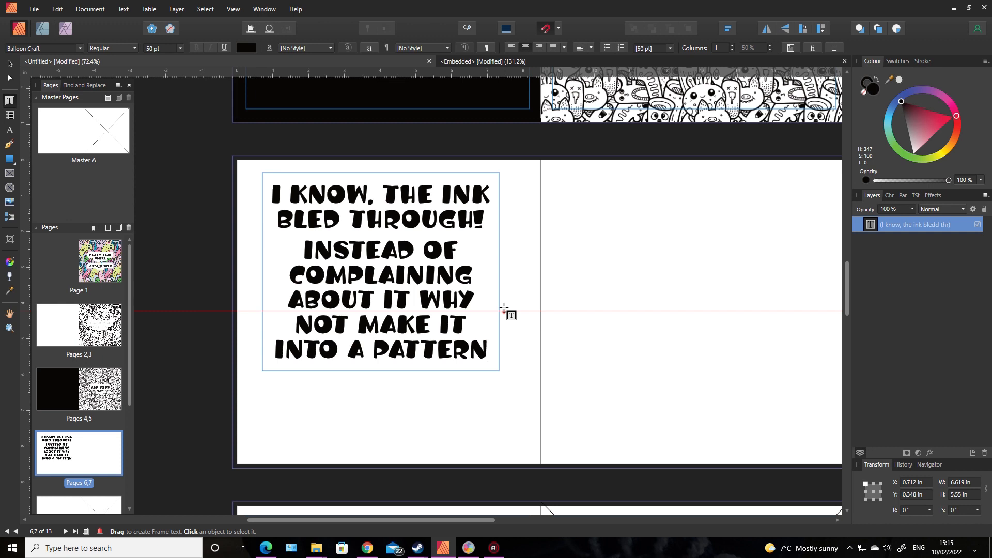
{"action": "type", "text": "."}
{"action": "key", "text": "Escape"}
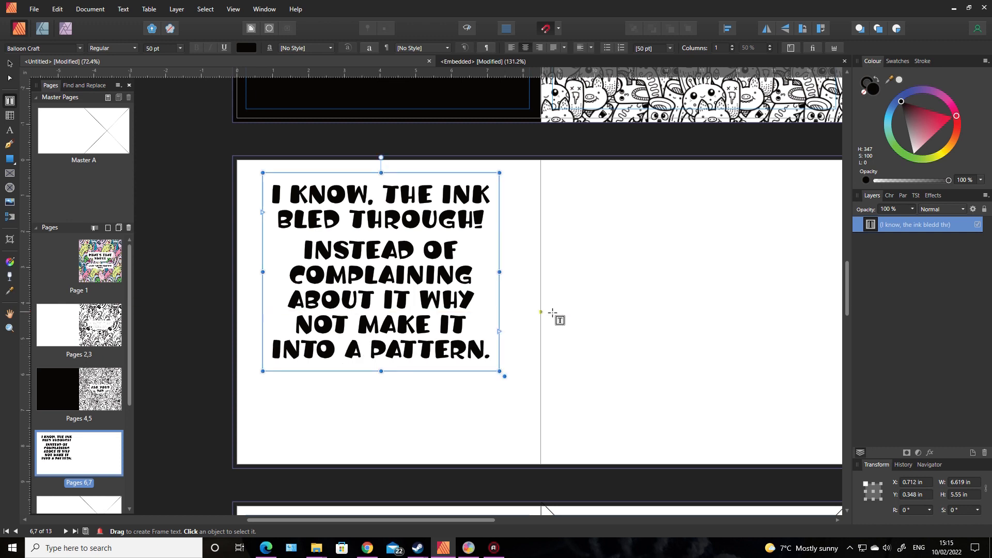
Move the text frame onto the right-hand page of pages 6,7, at about X 9.44 in and Y 1.24 in, and deselect it.
{"action": "left_click", "coordinate": [10, 63]}
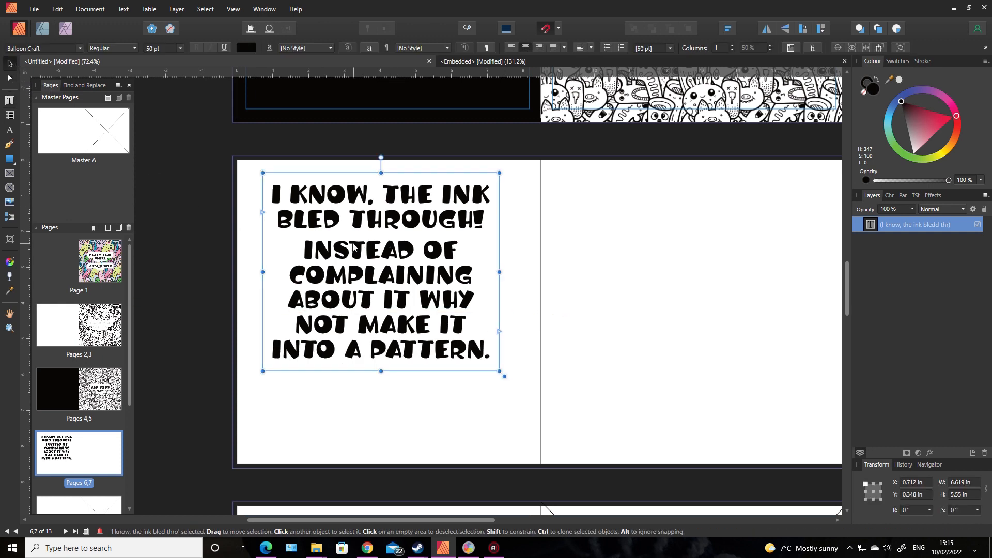
{"action": "left_click_drag", "start_coordinate": [353, 247], "coordinate": [664, 278]}
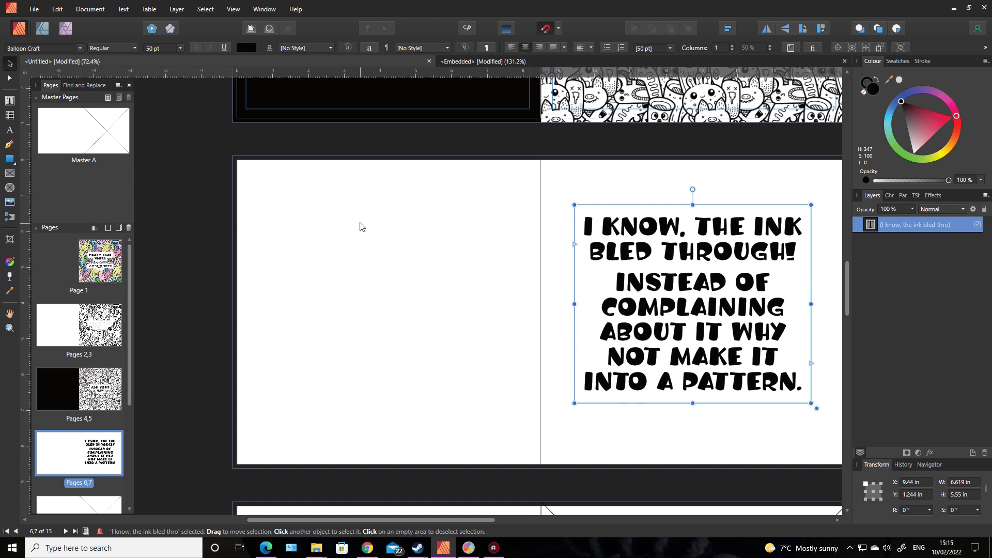
{"action": "left_click", "coordinate": [364, 371]}
Review the black backing page and captioned pattern on pages 4,5 against the blank page and message on pages 6,7.
{"action": "scroll", "coordinate": [540, 177], "scroll_direction": "up", "scroll_amount": 1}
{"action": "scroll", "coordinate": [581, 195], "scroll_direction": "up", "scroll_amount": 2}
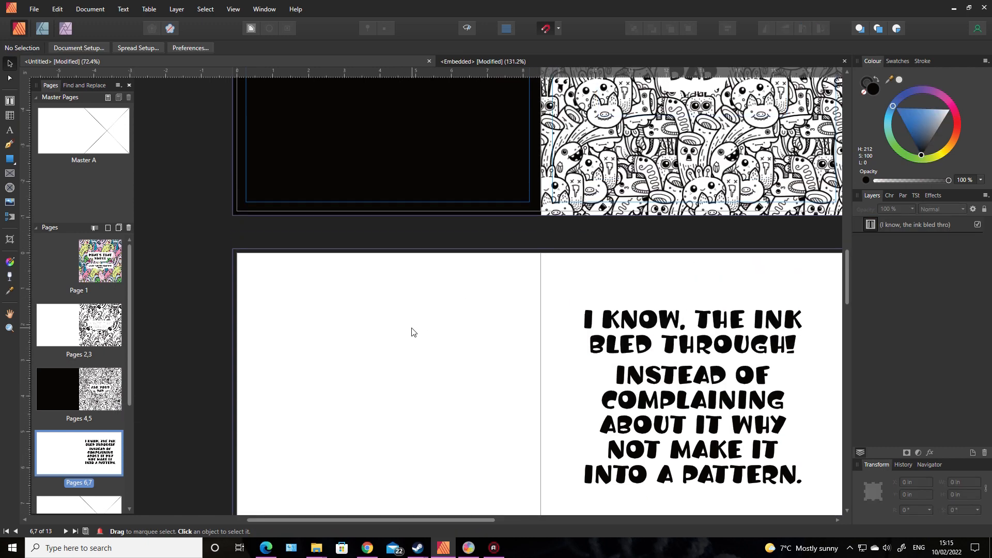
{"action": "scroll", "coordinate": [412, 332], "scroll_direction": "down", "scroll_amount": 1}
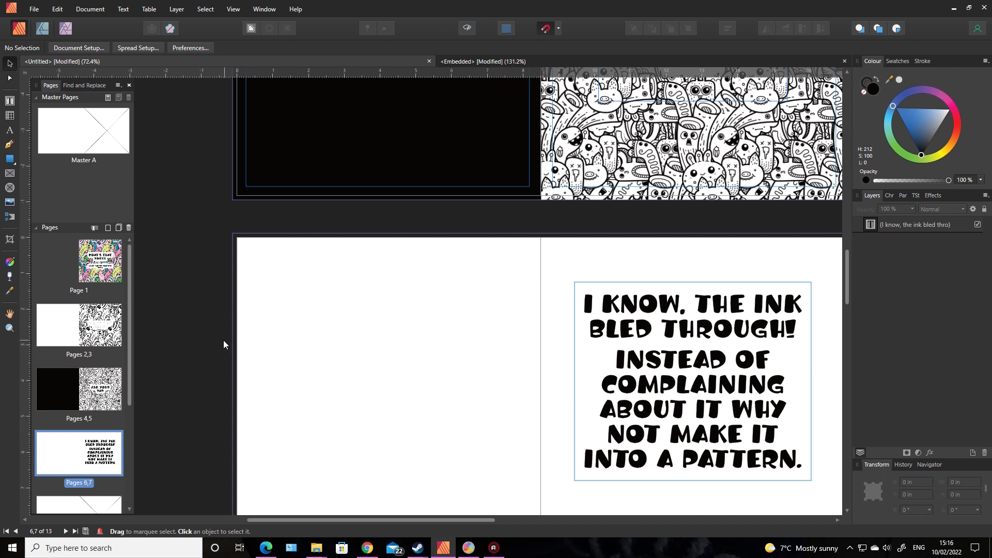
{"action": "scroll", "coordinate": [558, 111], "scroll_direction": "down", "scroll_amount": 2}
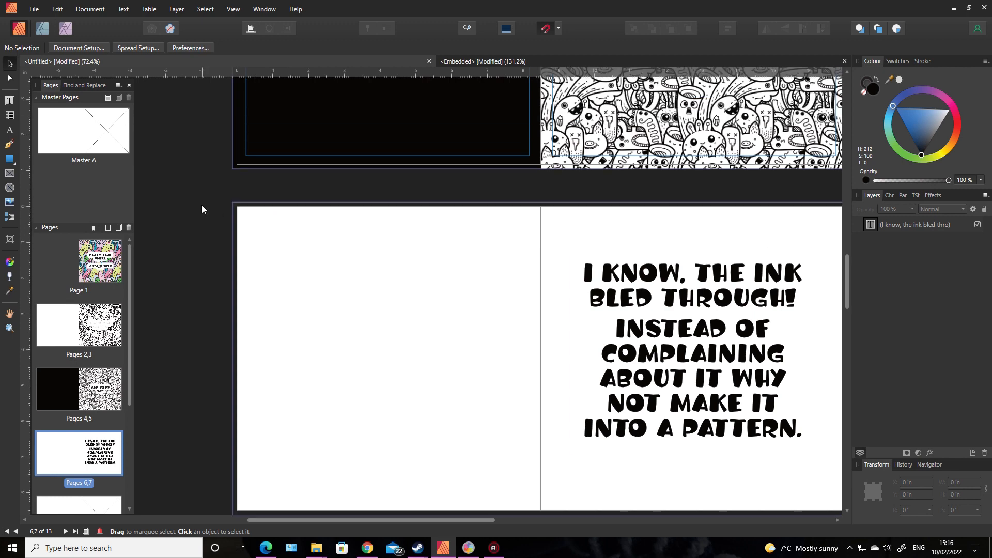
{"action": "scroll", "coordinate": [202, 209], "scroll_direction": "up", "scroll_amount": 4}
{"action": "scroll", "coordinate": [200, 212], "scroll_direction": "up", "scroll_amount": 3}
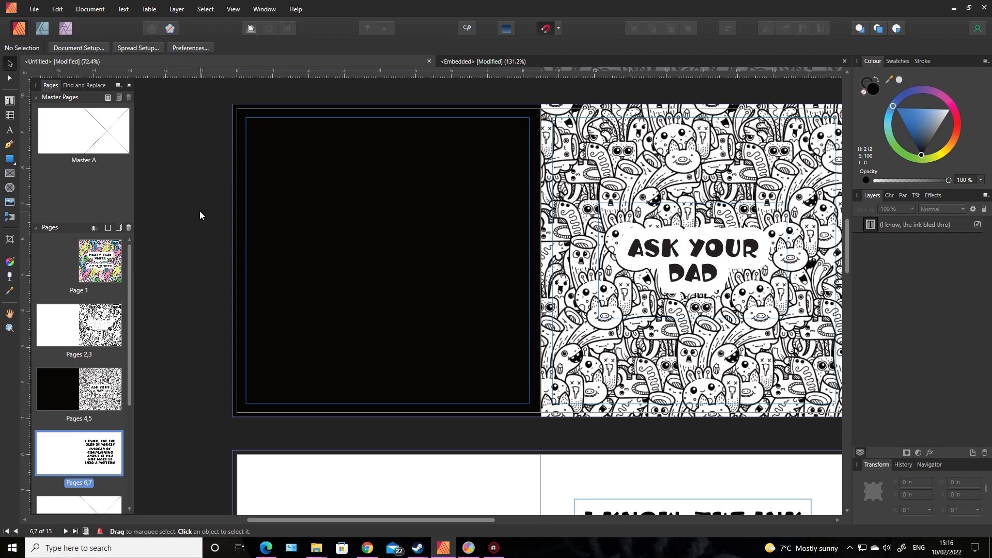
{"action": "scroll", "coordinate": [200, 216], "scroll_direction": "down", "scroll_amount": 4}
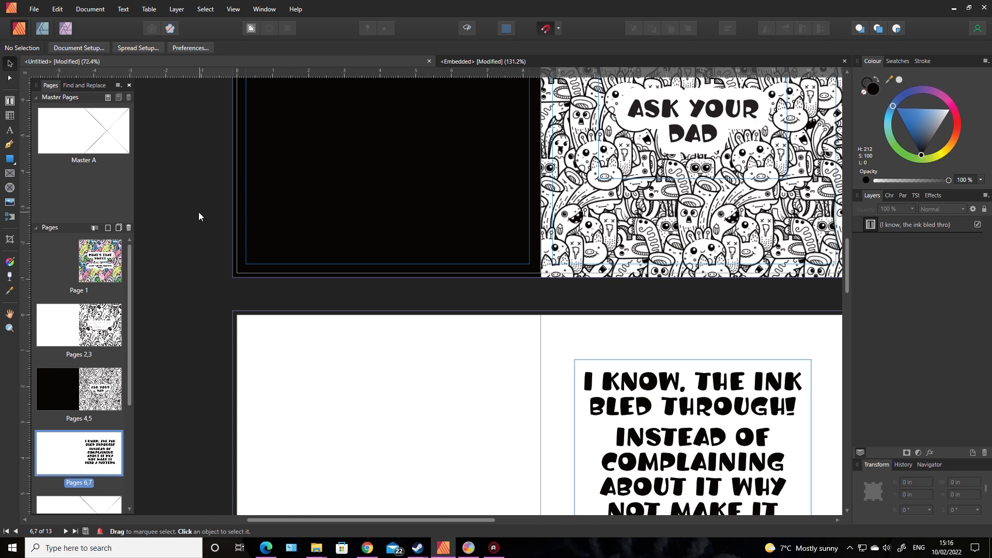
{"action": "scroll", "coordinate": [192, 254], "scroll_direction": "down", "scroll_amount": 3}
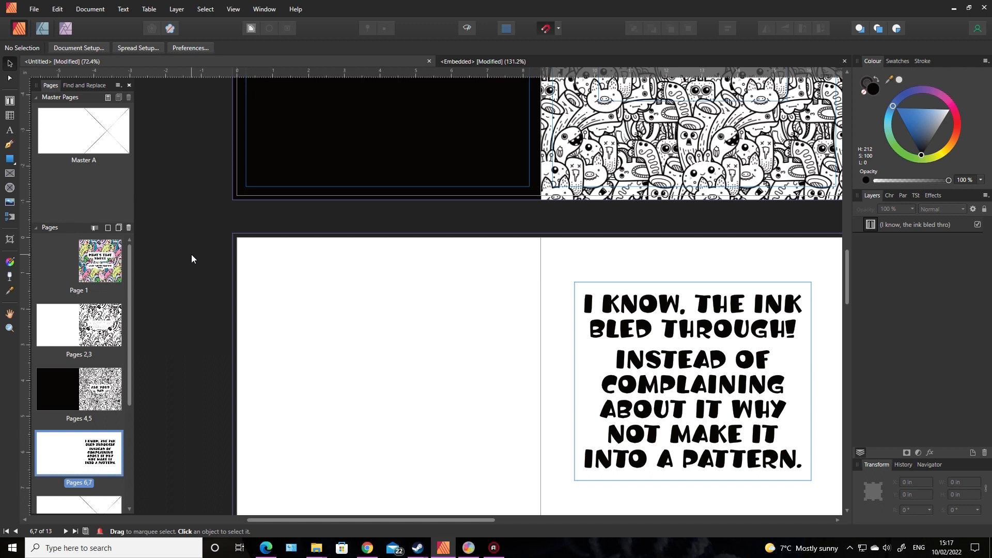
{"action": "scroll", "coordinate": [192, 256], "scroll_direction": "up", "scroll_amount": 3}
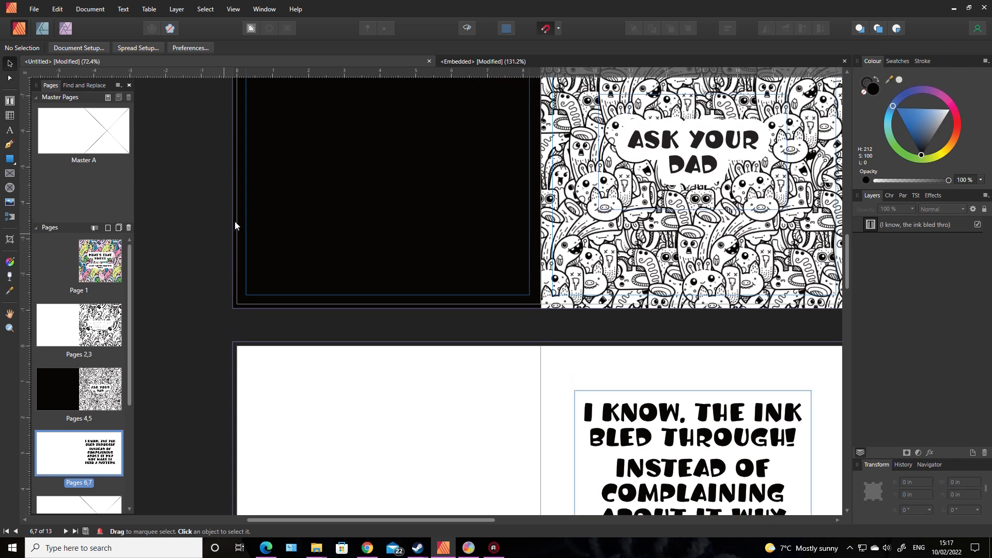
{"action": "scroll", "coordinate": [211, 228], "scroll_direction": "up", "scroll_amount": 1}
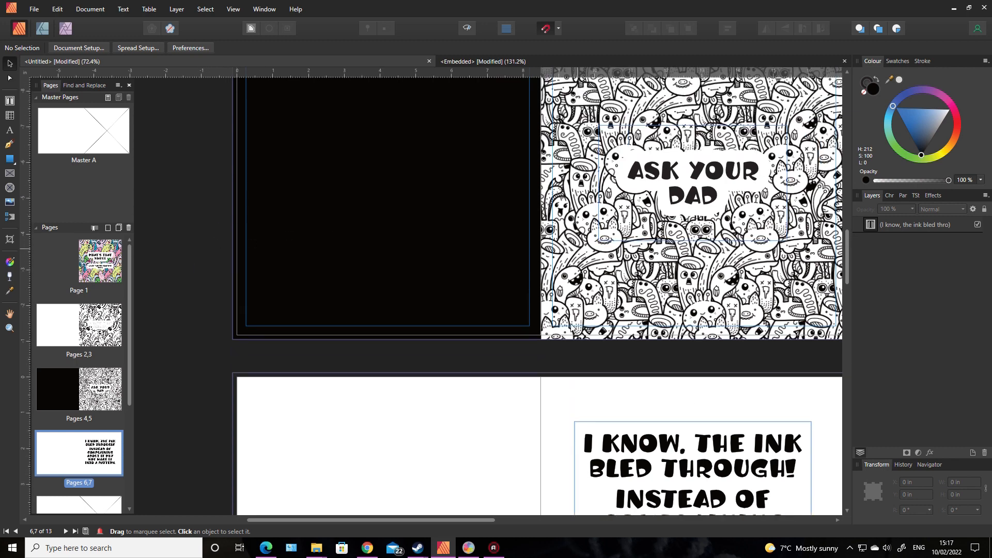
{"action": "scroll", "coordinate": [203, 357], "scroll_direction": "down", "scroll_amount": 2}
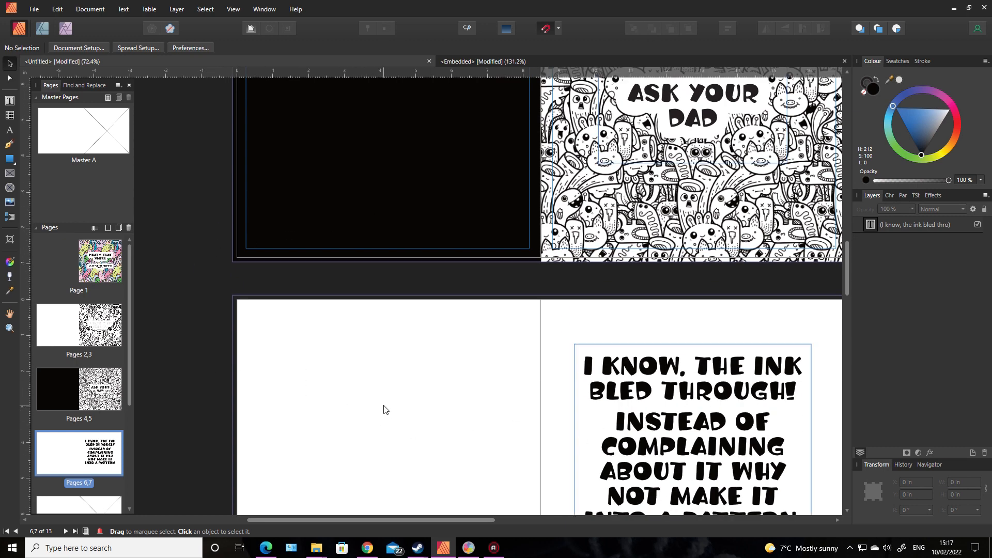
{"action": "scroll", "coordinate": [386, 409], "scroll_direction": "down", "scroll_amount": 2}
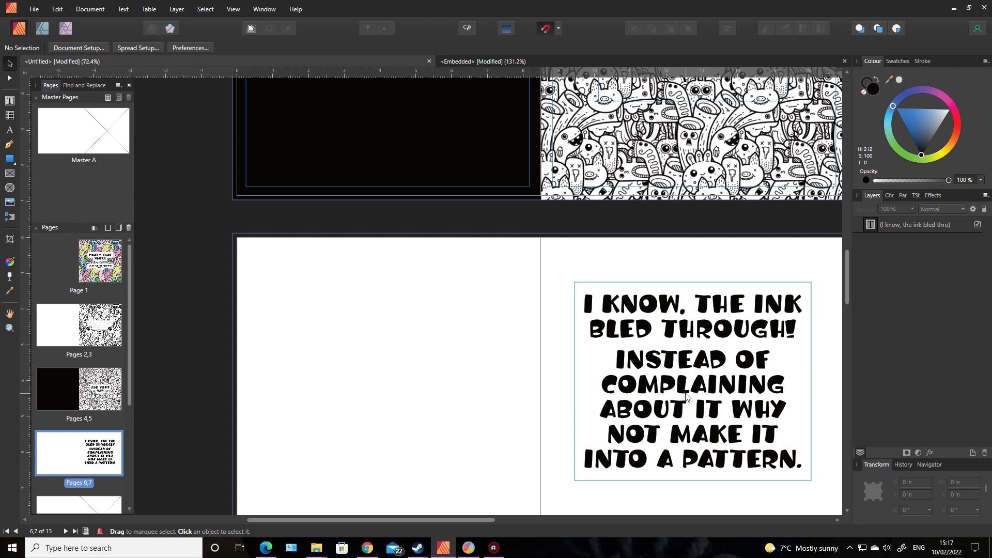
{"action": "scroll", "coordinate": [478, 365], "scroll_direction": "down", "scroll_amount": 2}
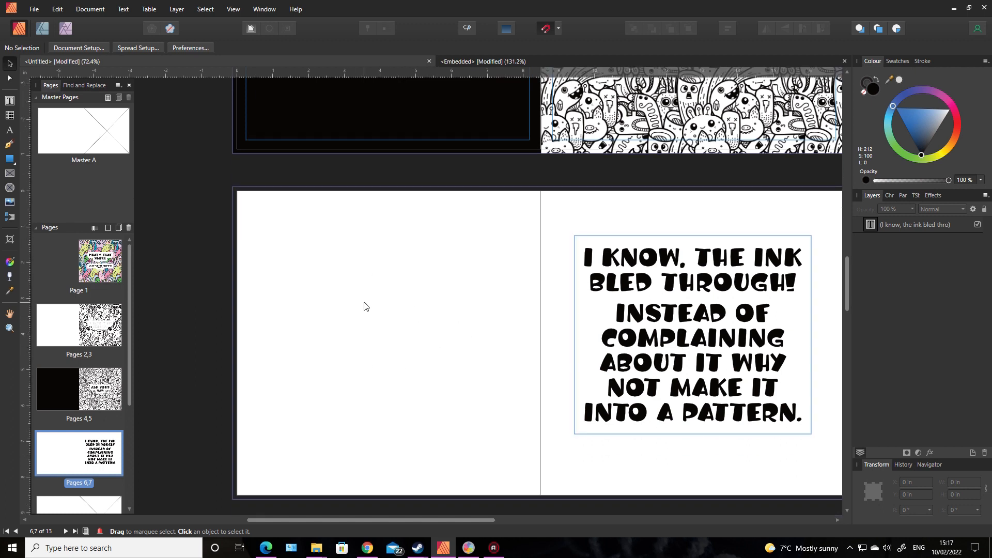
{"action": "scroll", "coordinate": [357, 306], "scroll_direction": "down", "scroll_amount": 2}
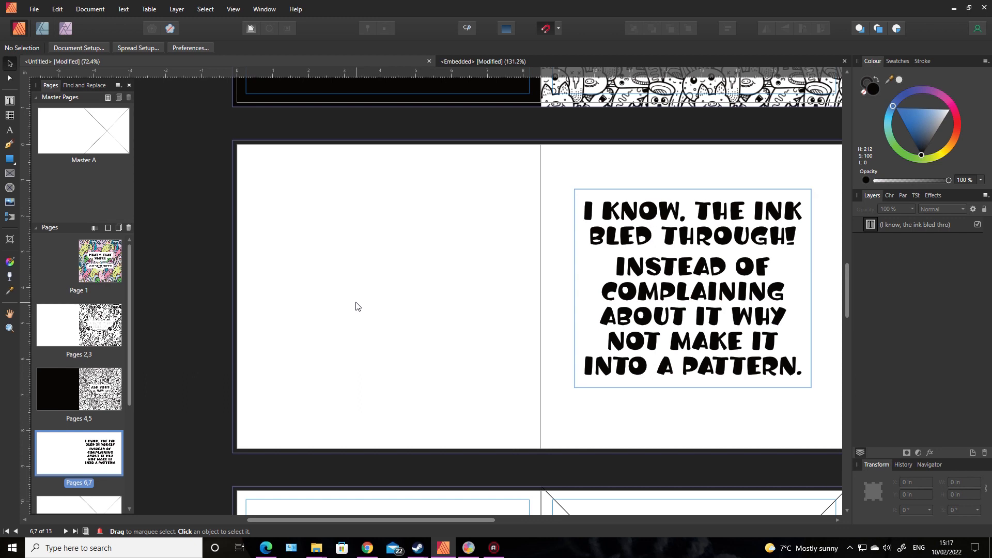